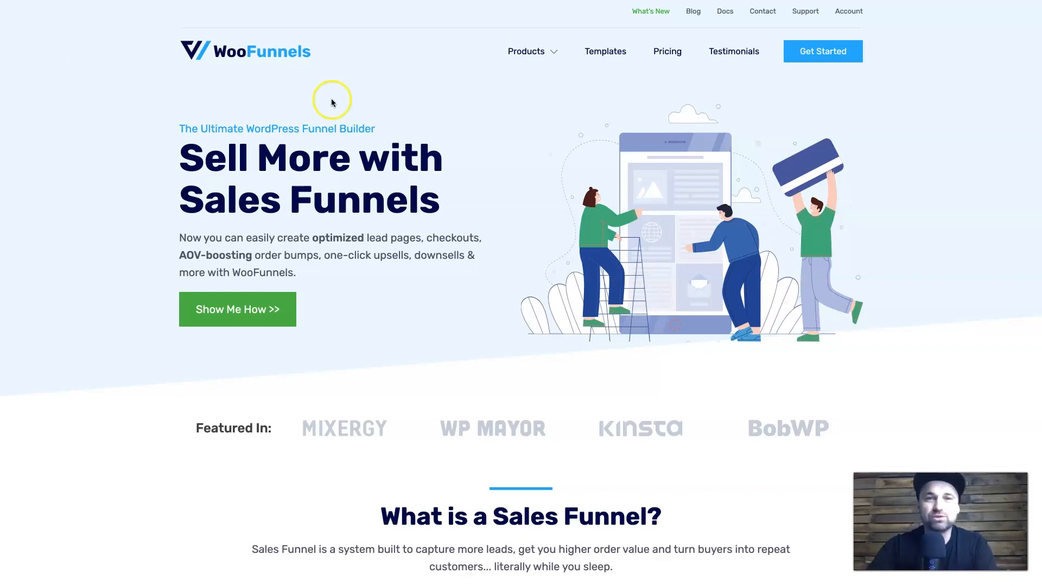
# Look over the WooFunnels product list, including Funnel Builder, Optimized Checkout Pages, One Click Upsells and Automations.
pyautogui.moveTo(535, 55)
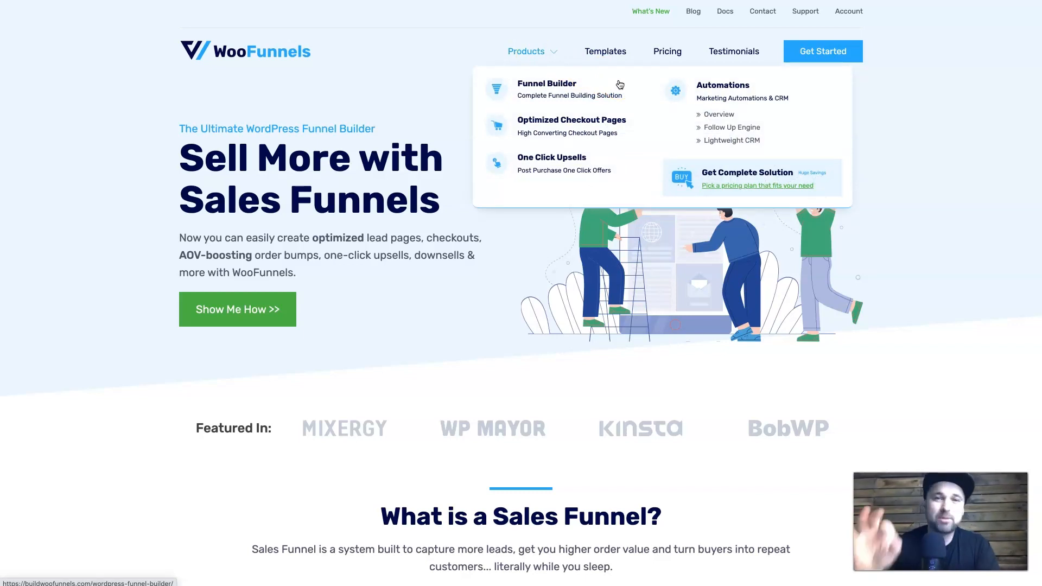
pyautogui.click(574, 85)
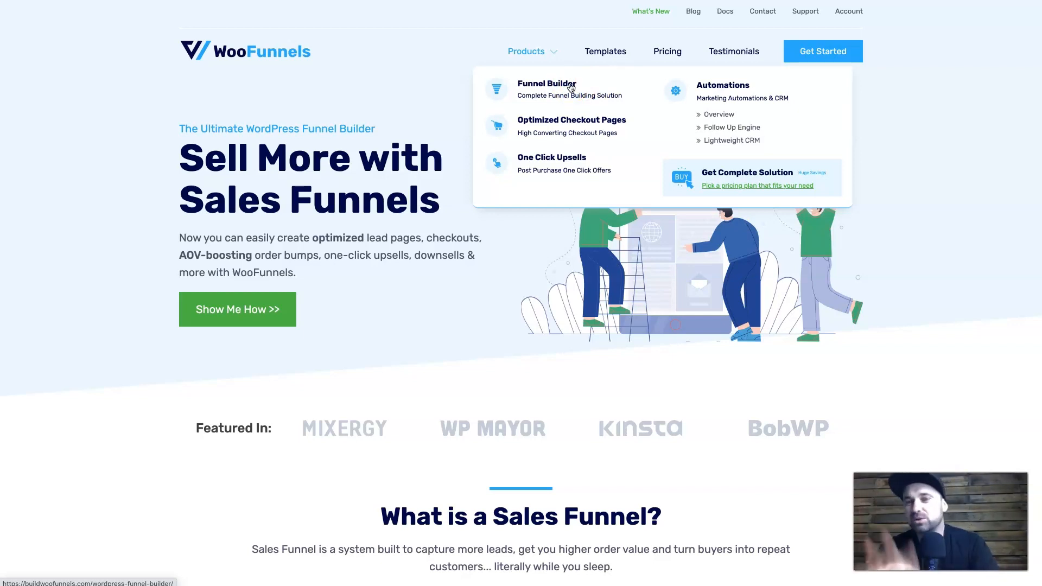
pyautogui.click(544, 90)
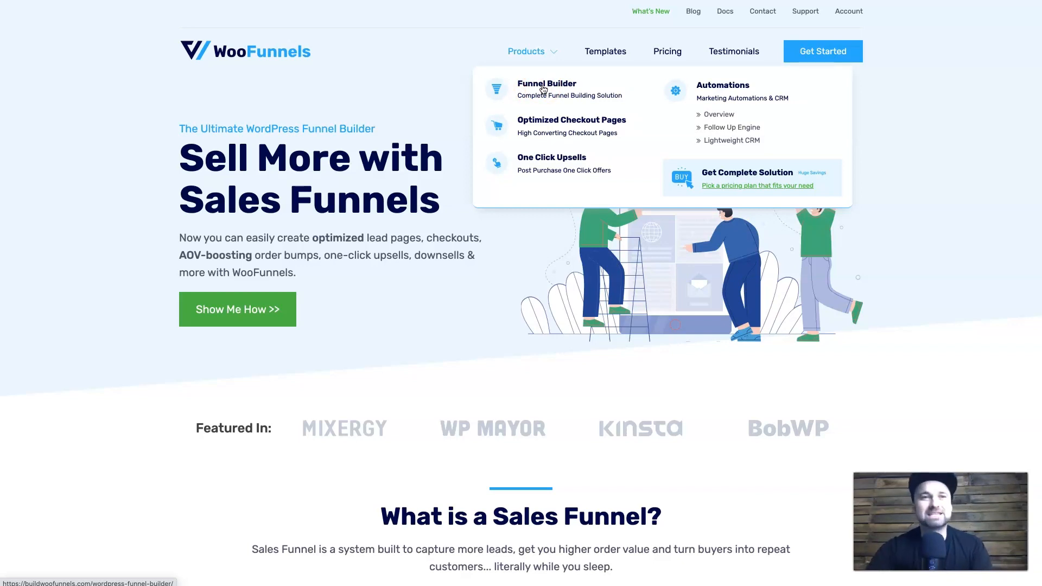
pyautogui.click(567, 136)
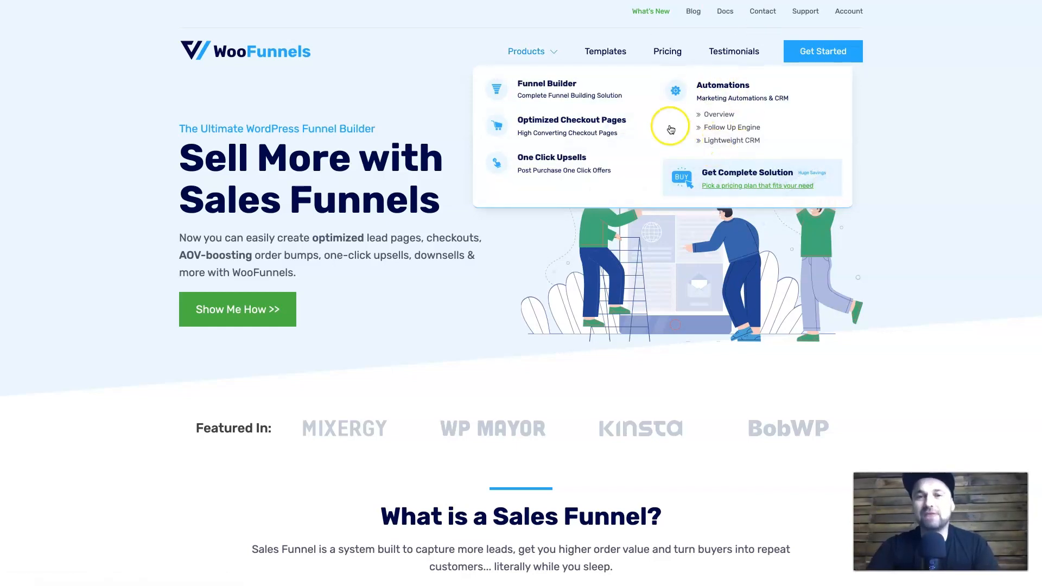
# Read through the homepage's sales funnel diagram and its feature sections from opt-in pages to customer analytics.
pyautogui.scroll(-8, 507, 245)
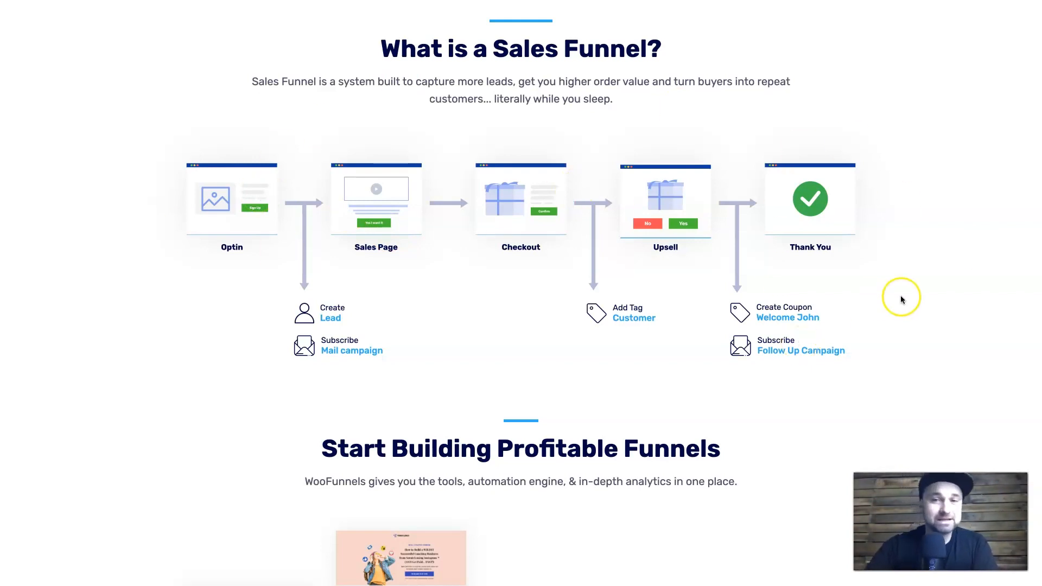
pyautogui.scroll(-7, 901, 298)
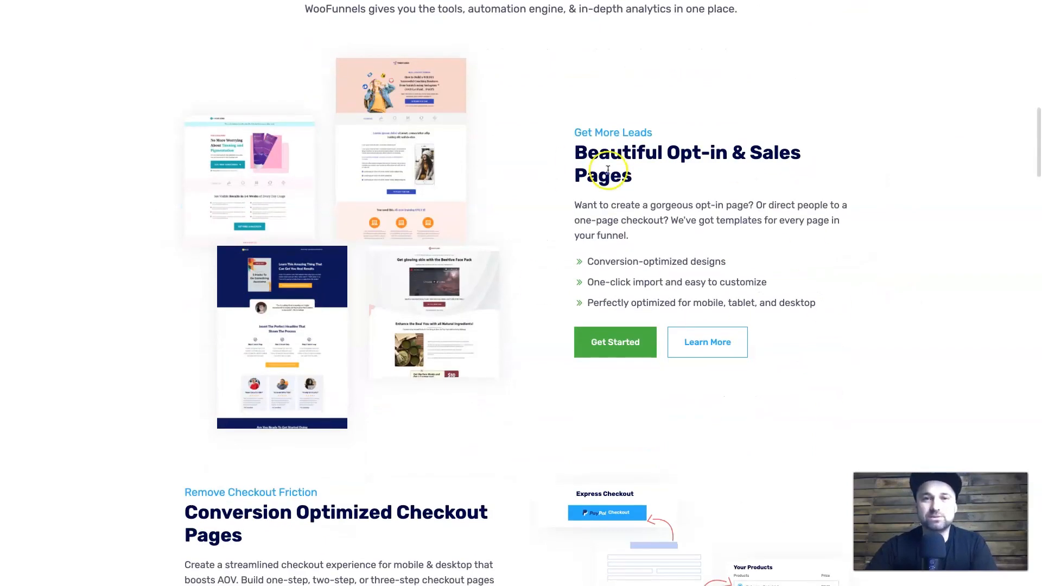
pyautogui.scroll(-6, 653, 140)
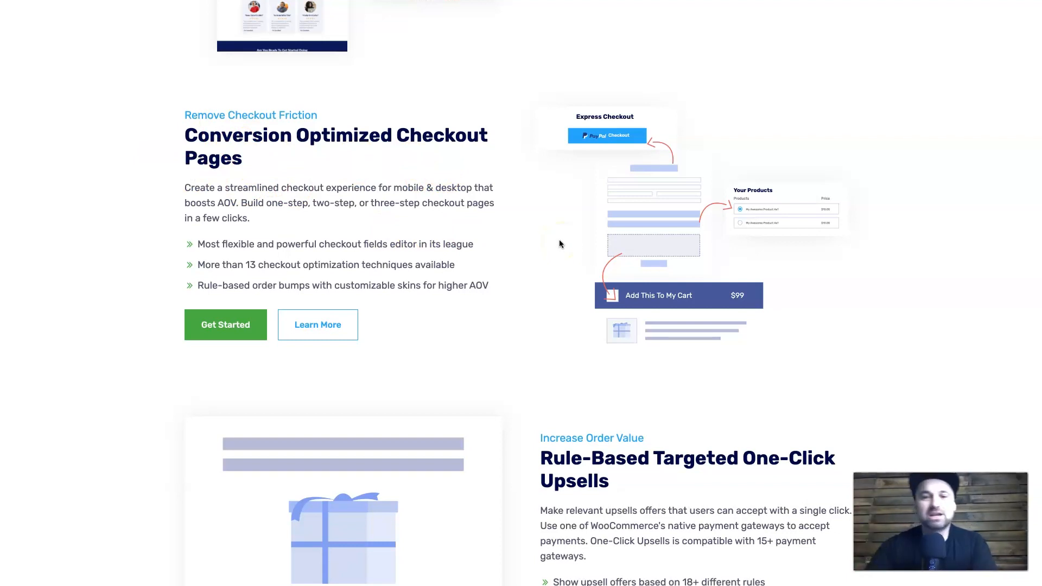
pyautogui.scroll(-4, 560, 244)
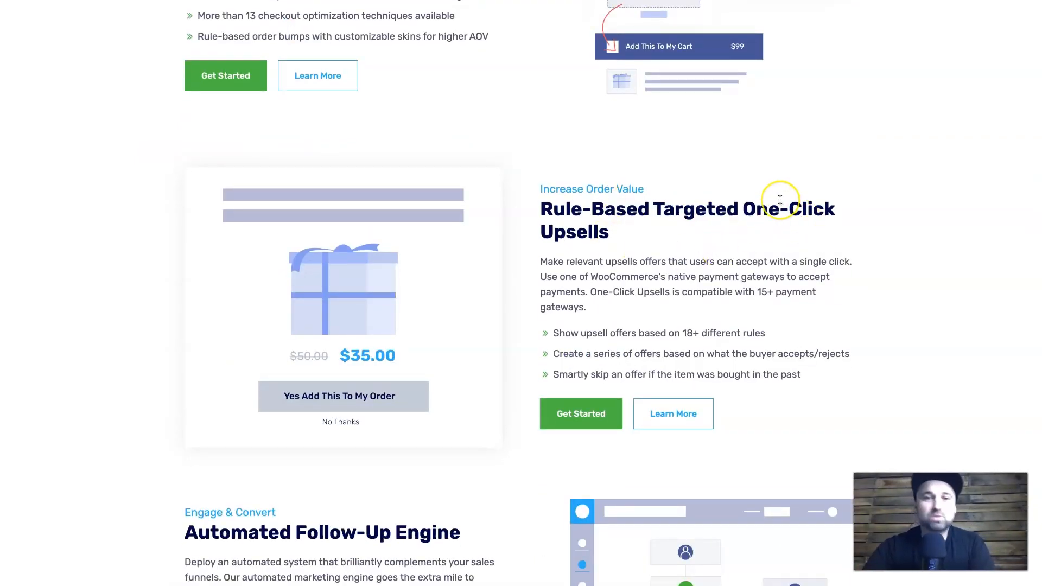
pyautogui.scroll(-4, 780, 200)
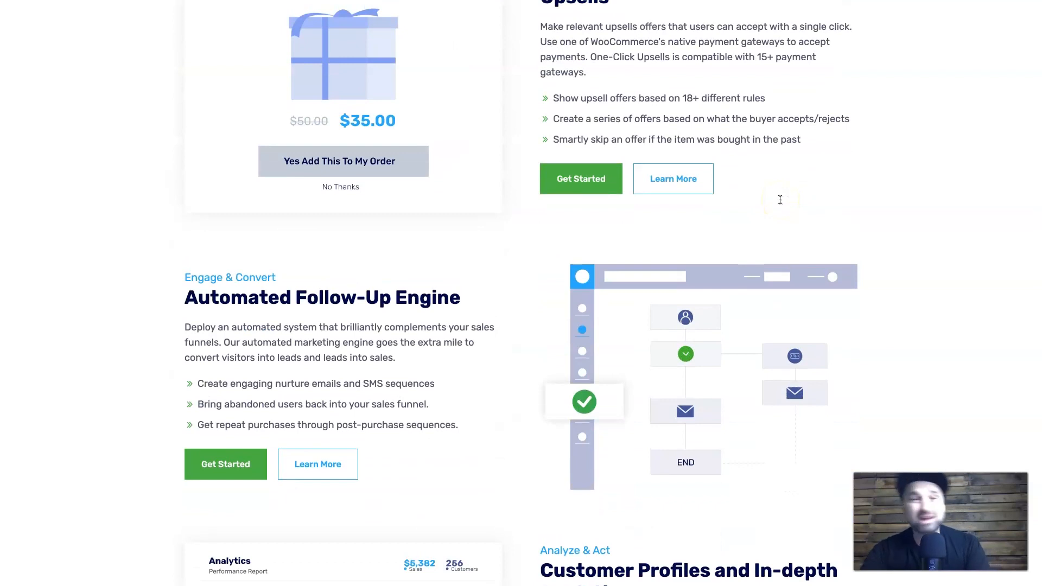
pyautogui.scroll(-5, 735, 163)
pyautogui.scroll(1, 637, 218)
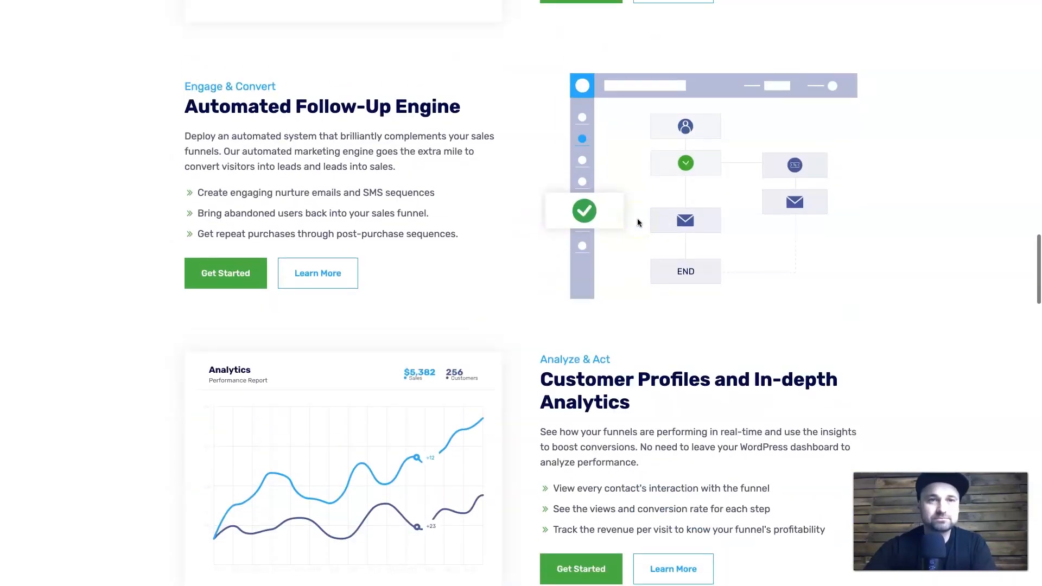
pyautogui.scroll(-6, 642, 298)
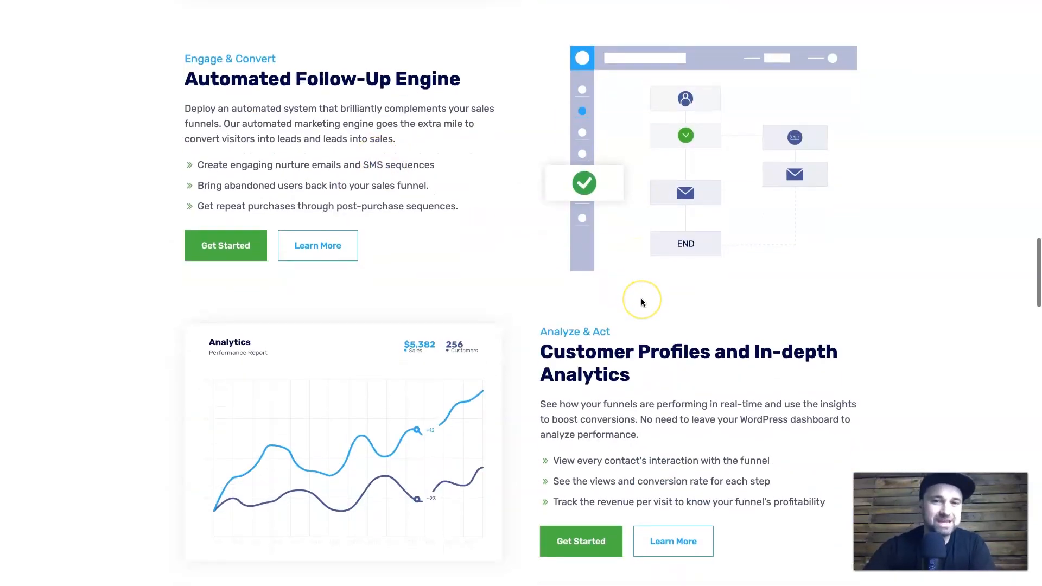
pyautogui.scroll(2, 642, 301)
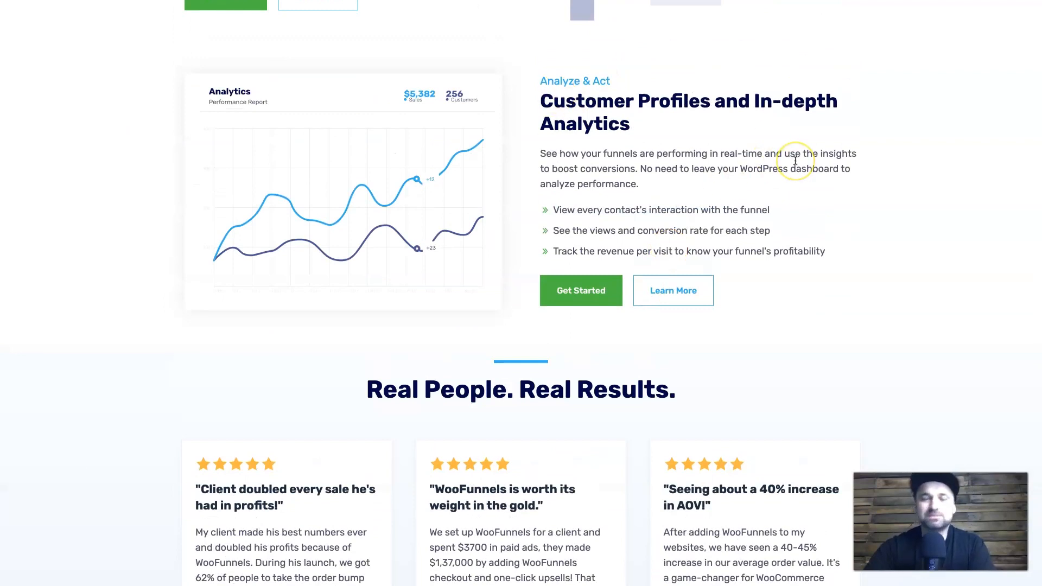
pyautogui.scroll(2, 796, 161)
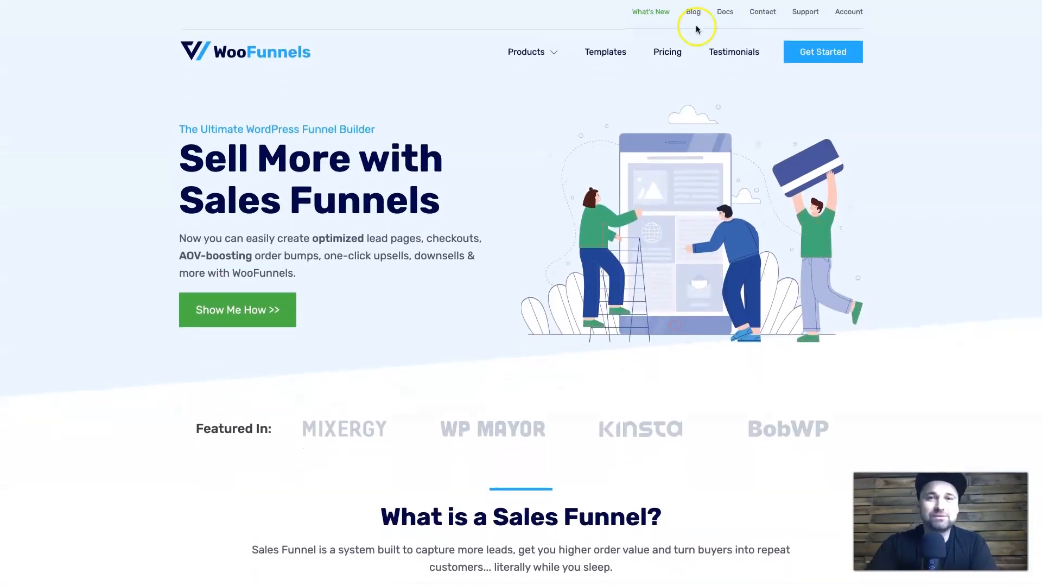
# Open the pricing page and compare the features of the Starter, Growth and Scale yearly plans.
pyautogui.click(660, 51)
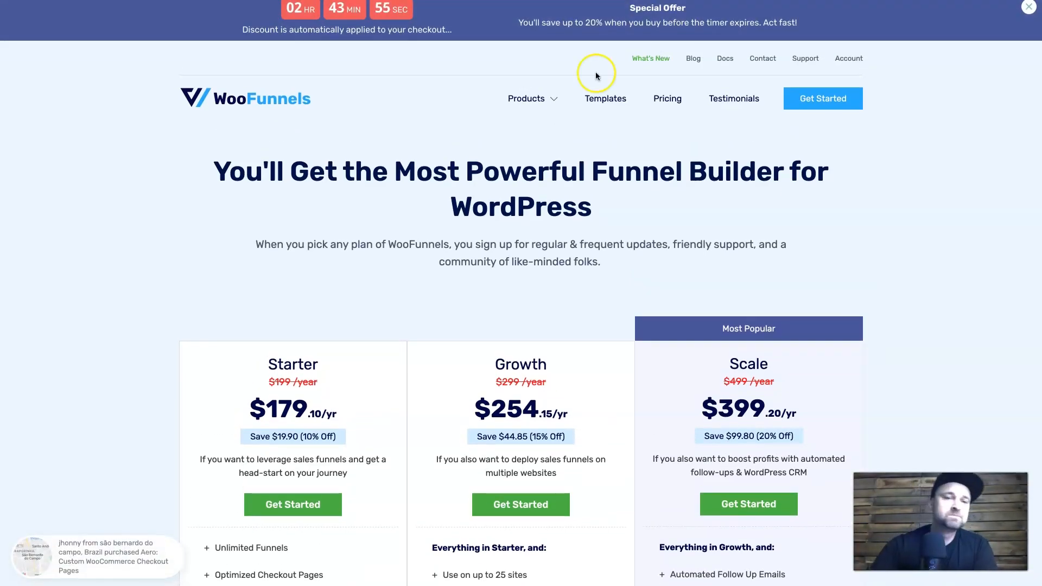
pyautogui.scroll(-1, 401, 262)
pyautogui.scroll(-3, 401, 261)
pyautogui.scroll(-1, 291, 188)
pyautogui.scroll(-2, 352, 218)
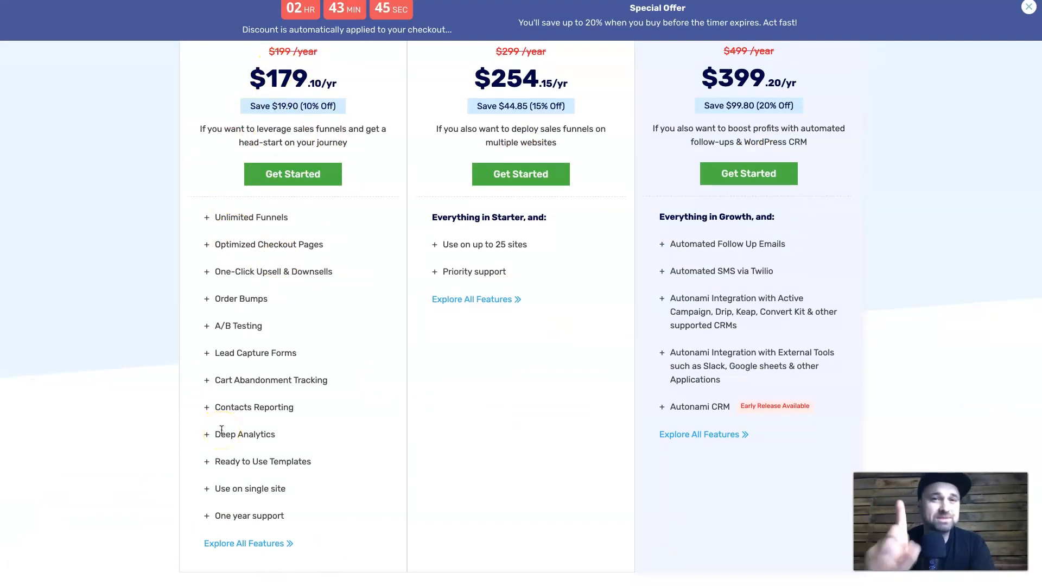
pyautogui.scroll(1, 221, 429)
pyautogui.scroll(2, 221, 430)
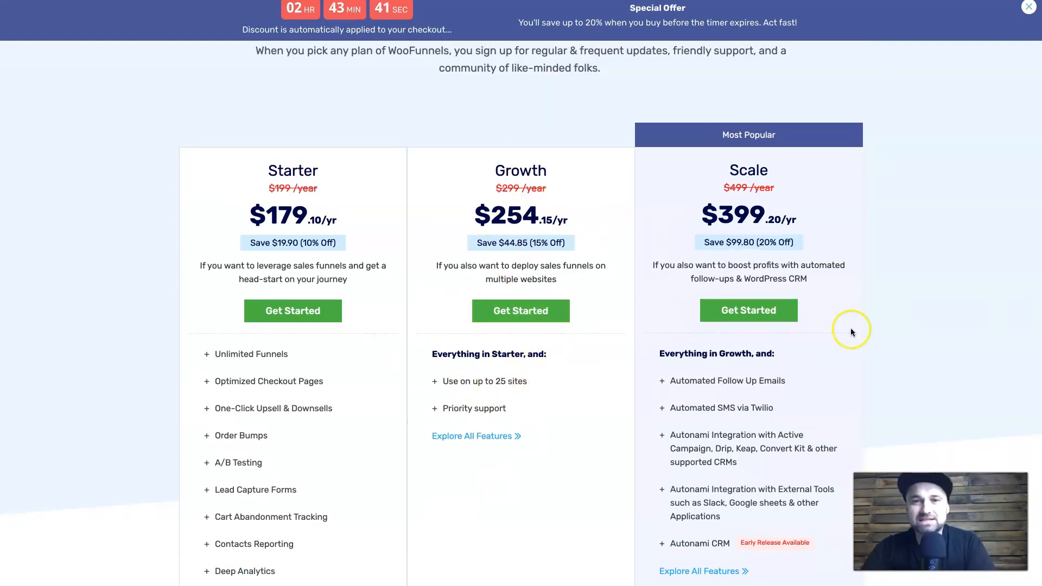
pyautogui.scroll(-1, 845, 142)
pyautogui.scroll(-1, 844, 142)
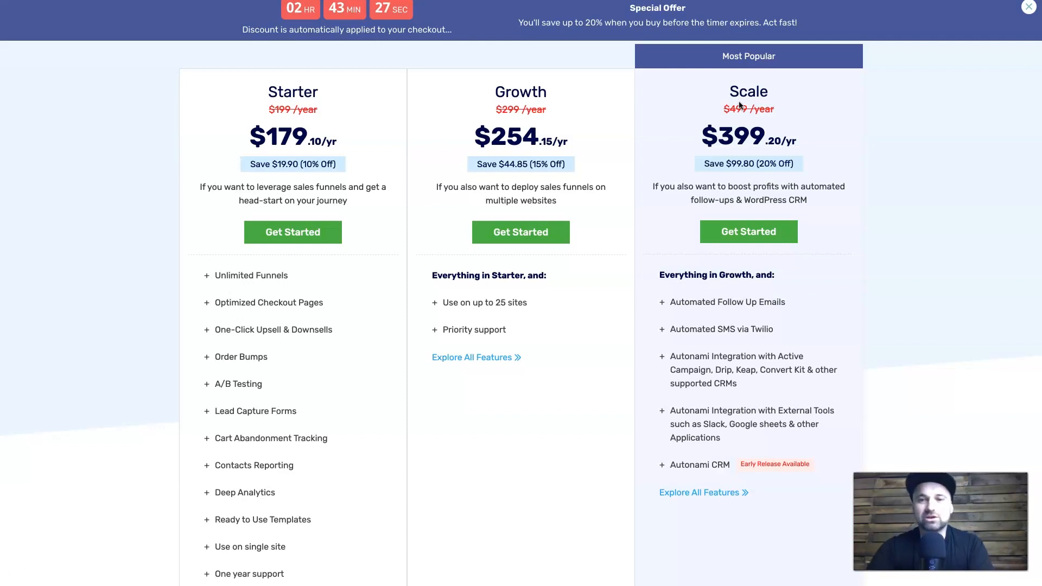
# Compare the Funnel Builder, Funnel Builder + Autonami and Autonami plans, and return to the yearly pricing page.
pyautogui.click(791, 235)
pyautogui.scroll(5, 792, 235)
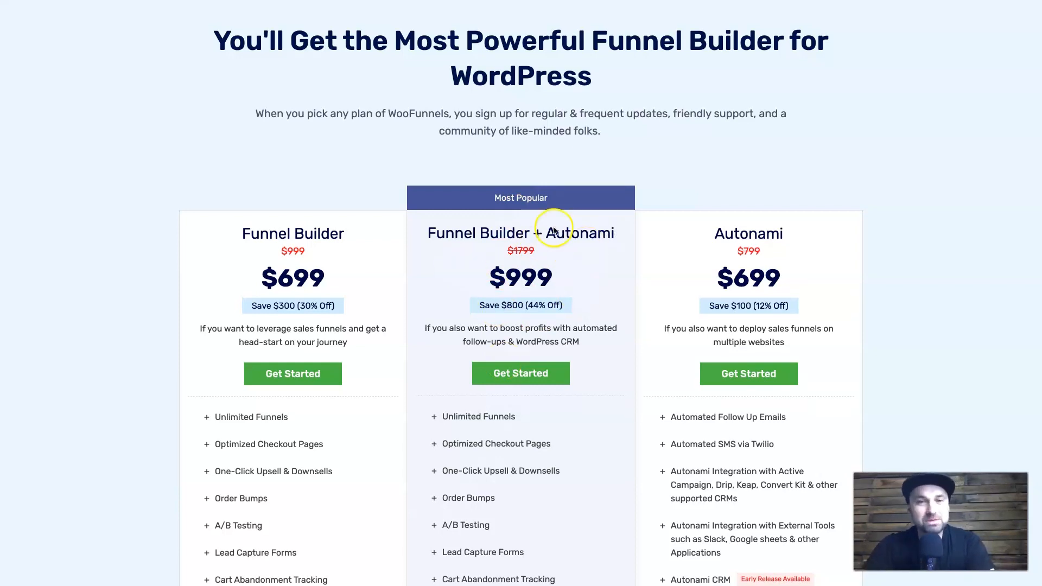
pyautogui.scroll(-5, 529, 332)
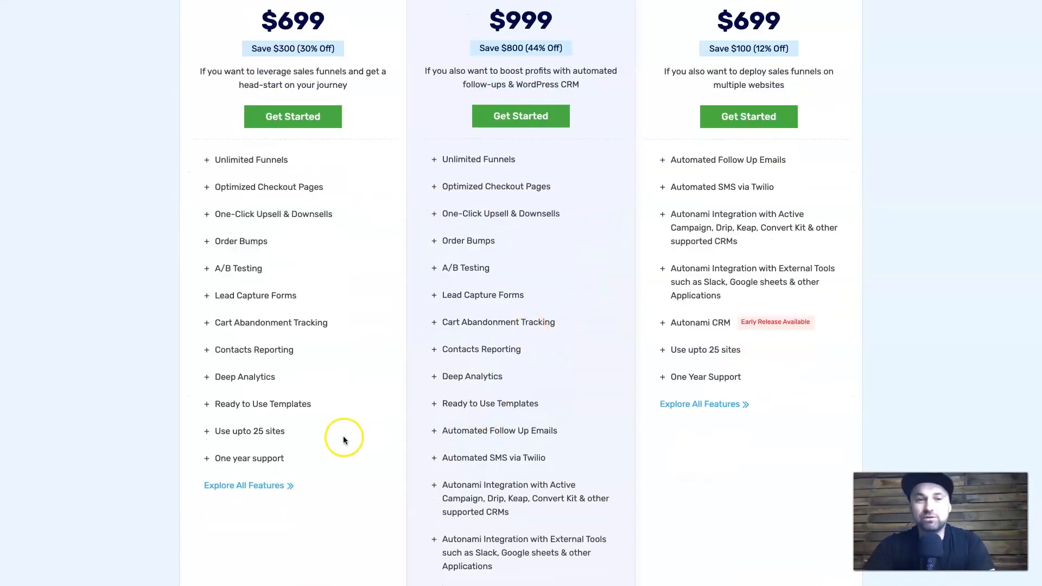
pyautogui.scroll(-3, 516, 510)
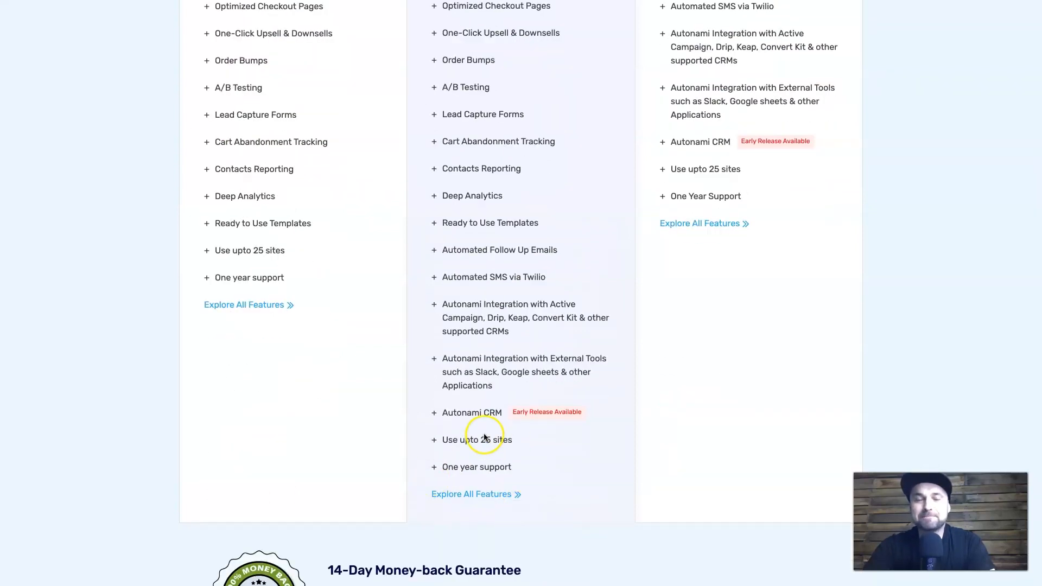
pyautogui.scroll(7, 484, 437)
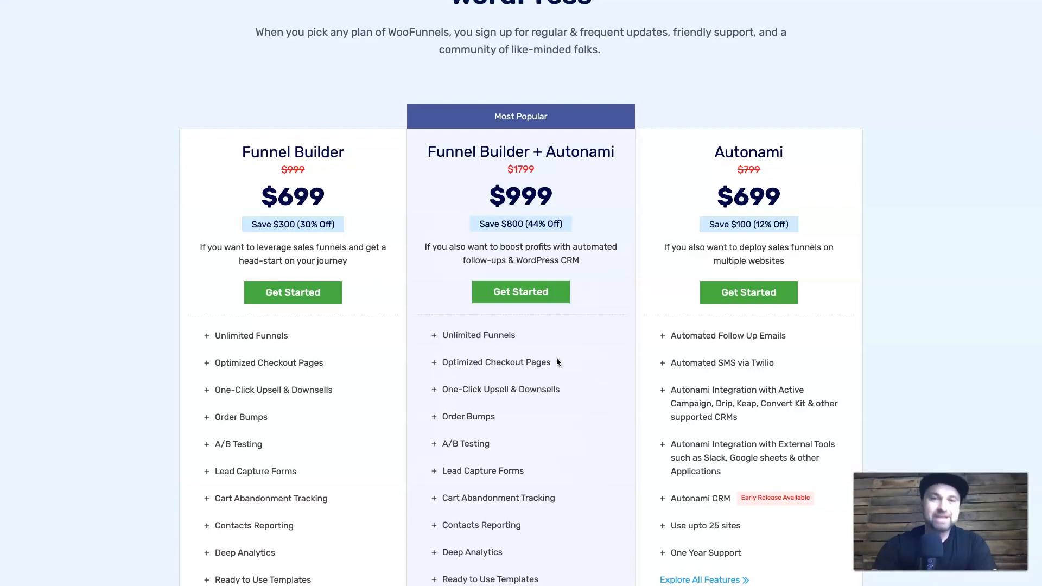
pyautogui.click(786, 30)
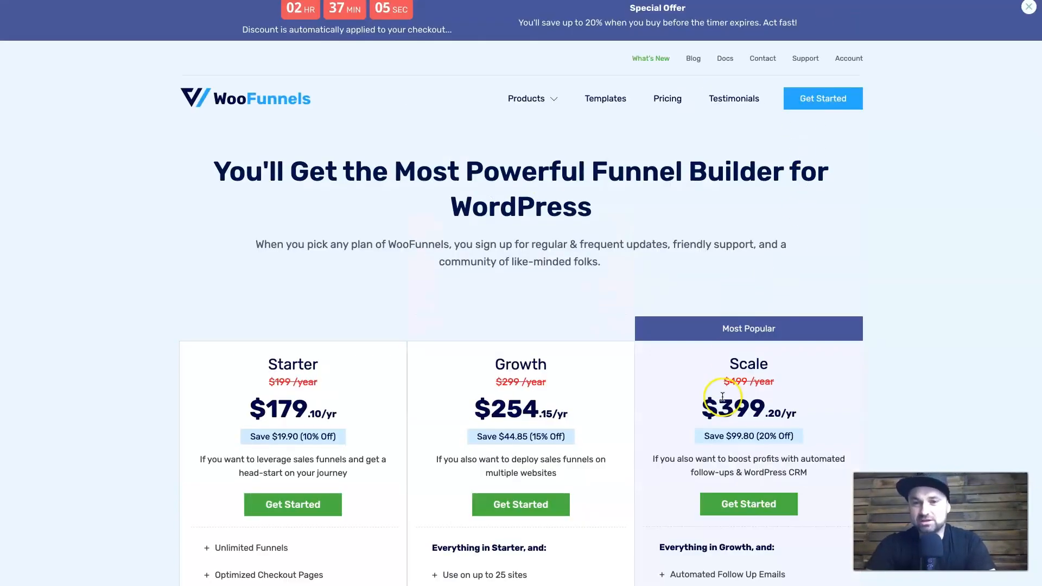
pyautogui.scroll(-1, 743, 401)
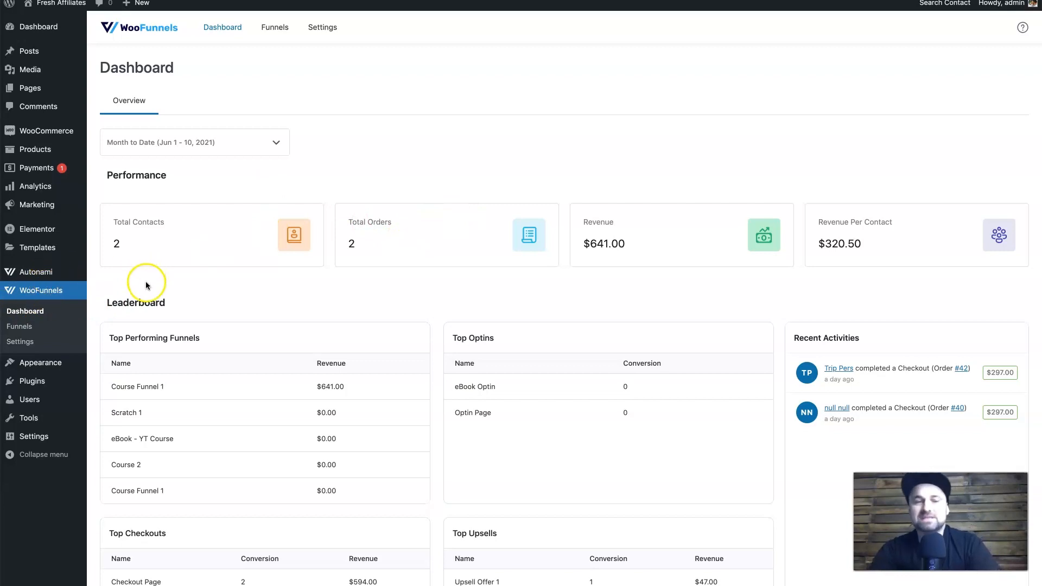
# Review the performance figures and leaderboards on the WooFunnels dashboard in WordPress, and open the list of all funnels.
pyautogui.moveTo(32, 273)
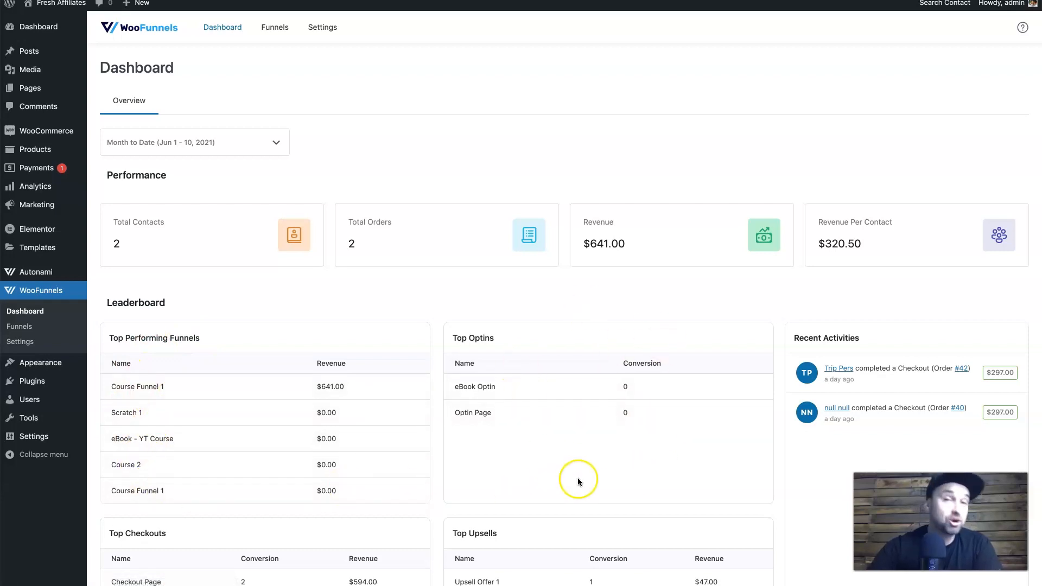
pyautogui.scroll(-2, 783, 429)
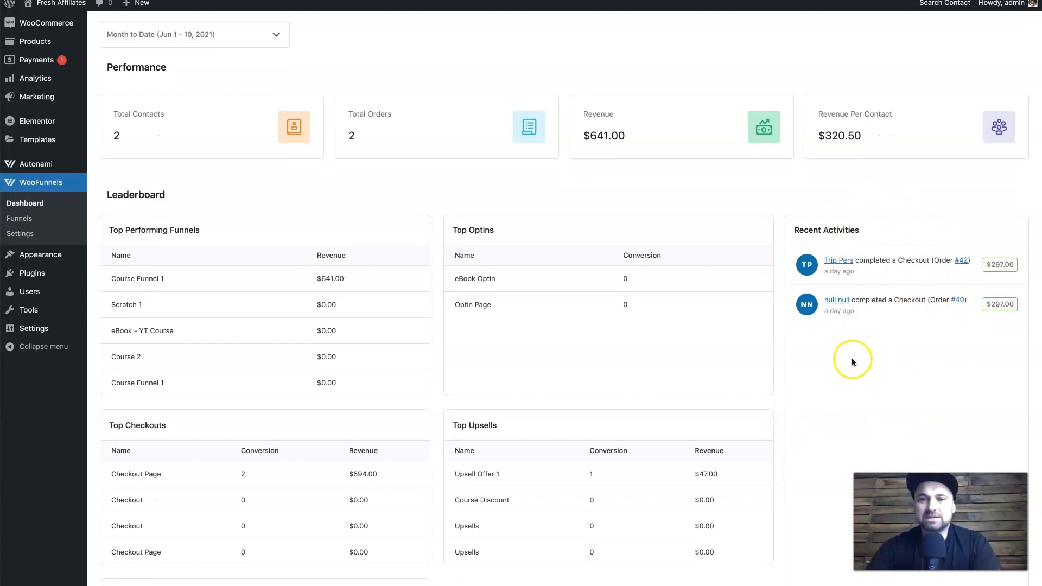
pyautogui.scroll(-3, 847, 358)
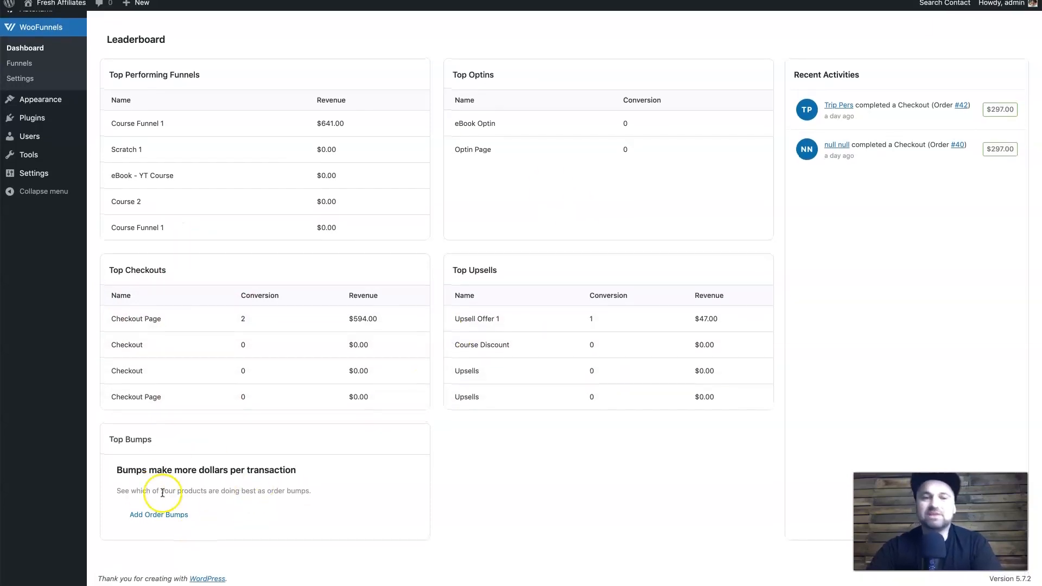
pyautogui.scroll(5, 370, 429)
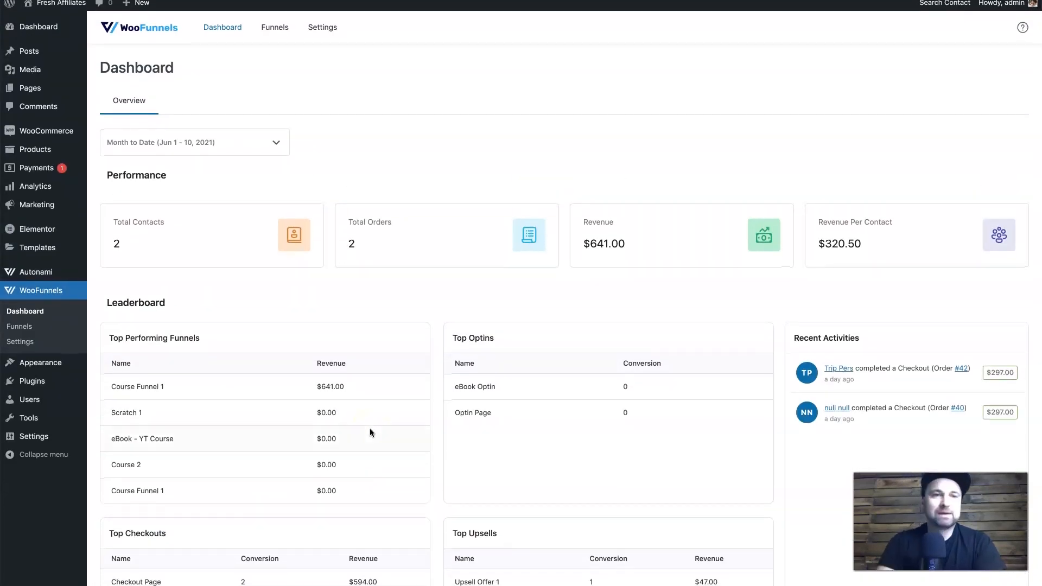
pyautogui.scroll(-5, 142, 550)
pyautogui.scroll(5, 163, 539)
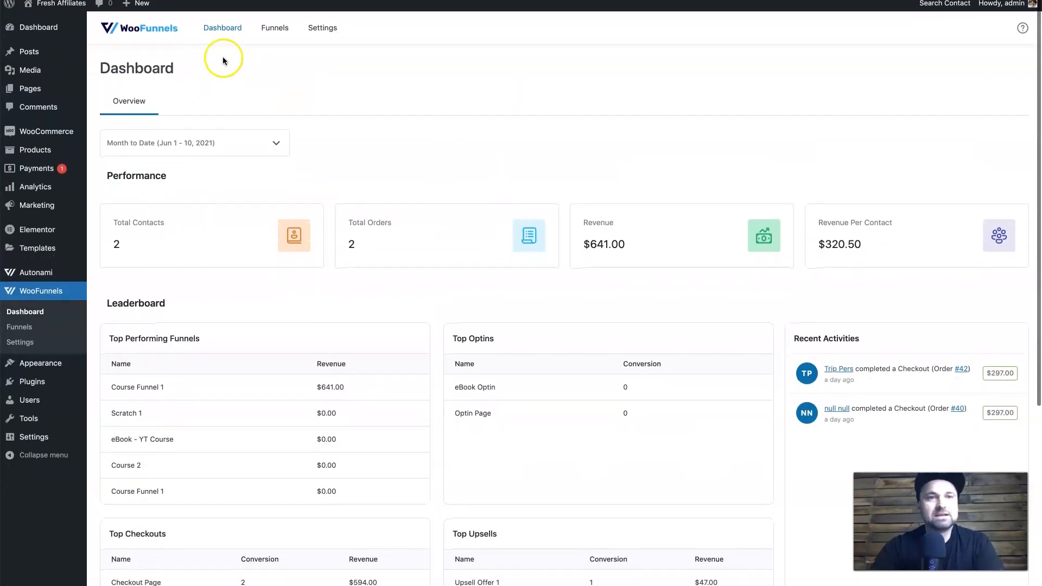
pyautogui.click(272, 29)
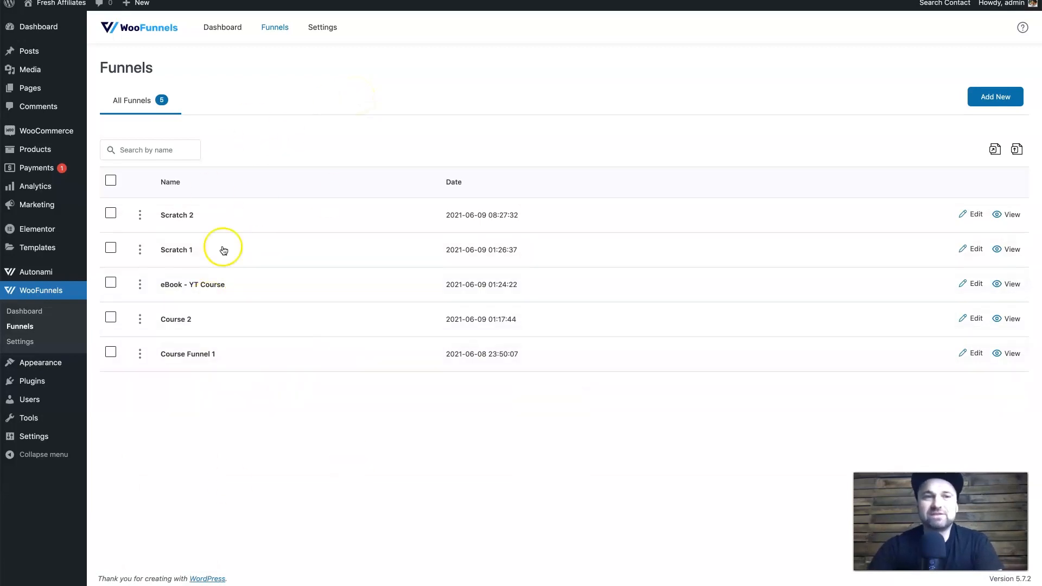
# Open the general WooFunnels settings and check the available Default Page Builder options without changing the selection.
pyautogui.click(320, 28)
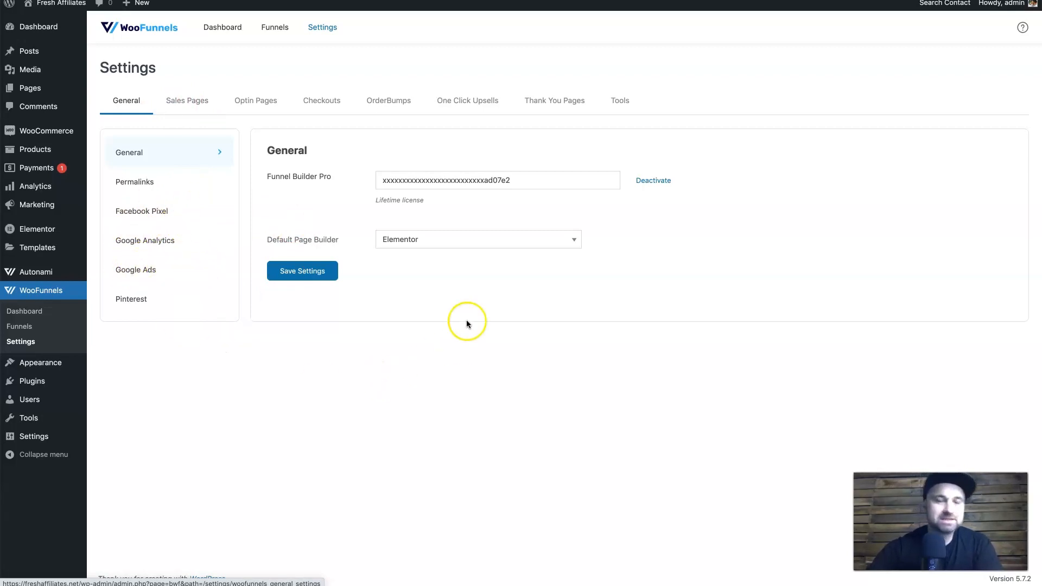
pyautogui.click(449, 236)
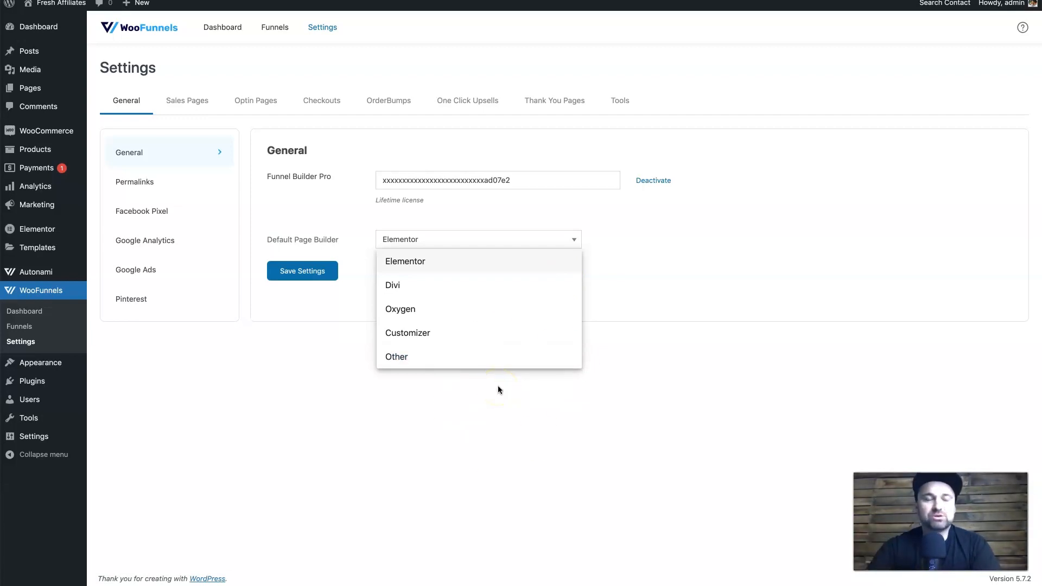
pyautogui.click(350, 400)
# View the Sales Pages settings for custom CSS and the Optin Pages email settings.
pyautogui.click(194, 101)
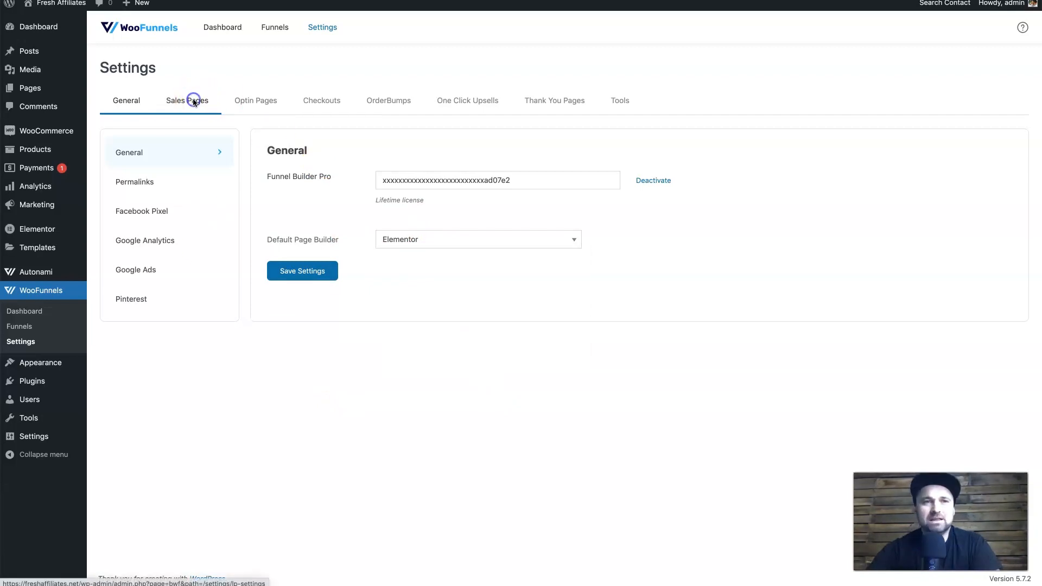
pyautogui.click(290, 114)
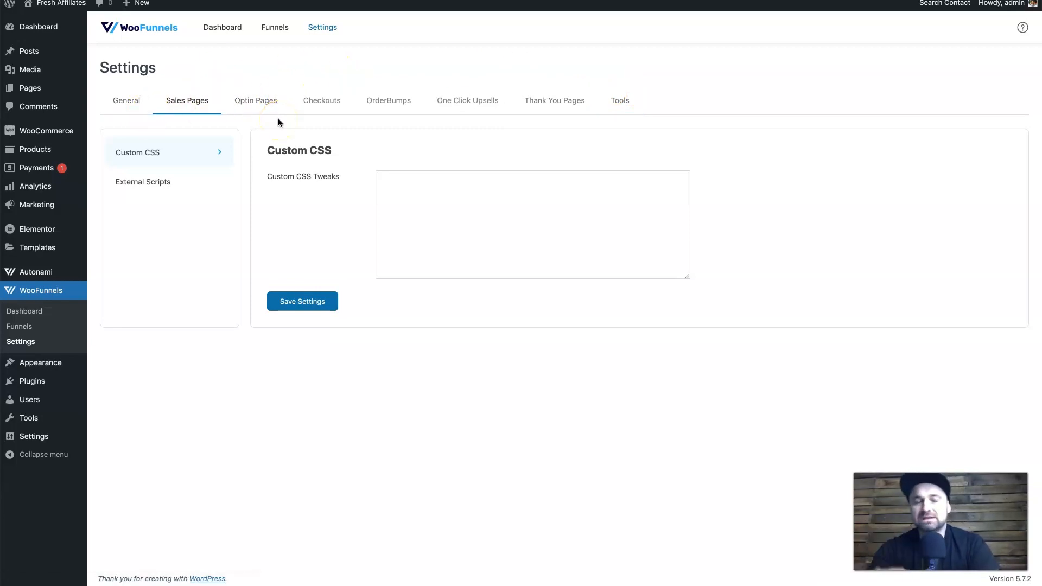
pyautogui.click(170, 191)
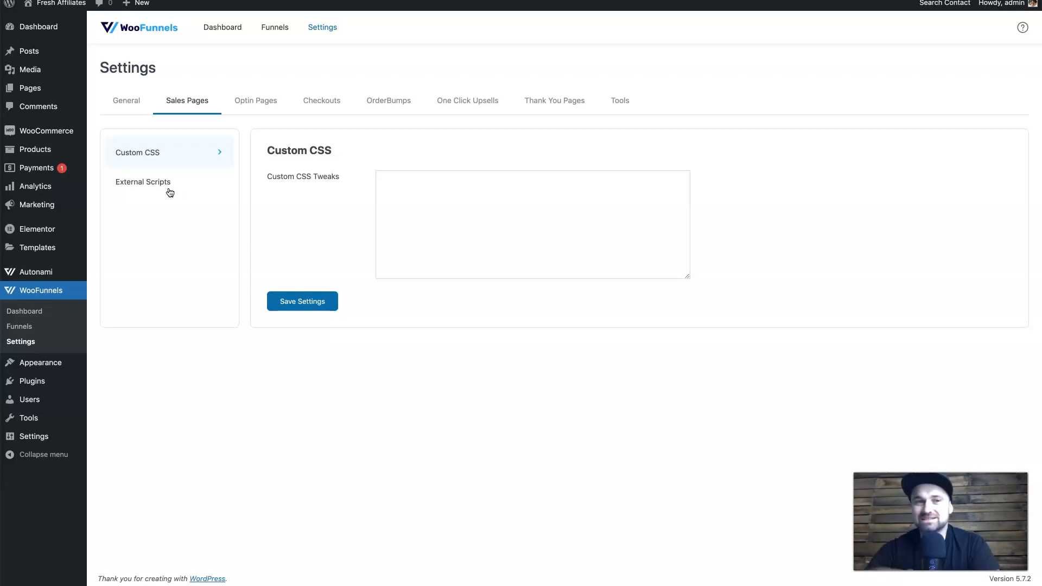
pyautogui.click(243, 102)
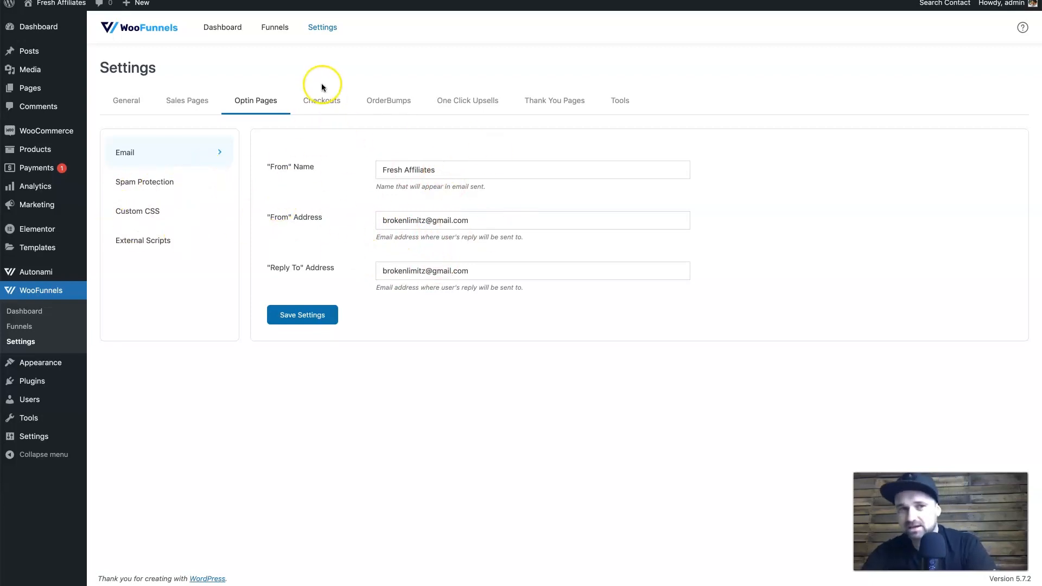
# View the Checkouts settings including Address Autocomplete, and move through OrderBumps to the One Click Upsells gateway settings.
pyautogui.click(320, 99)
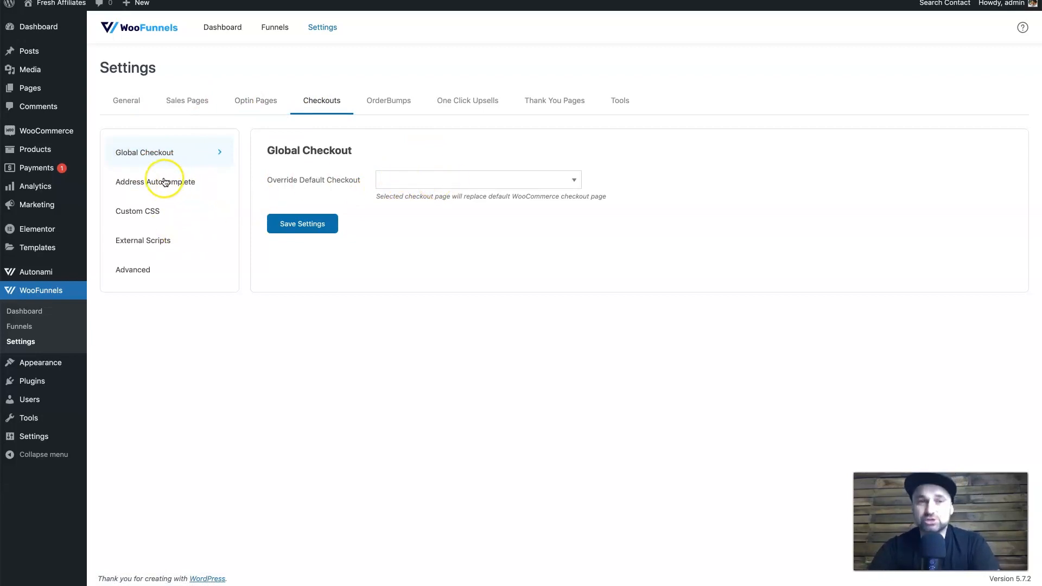
pyautogui.click(173, 194)
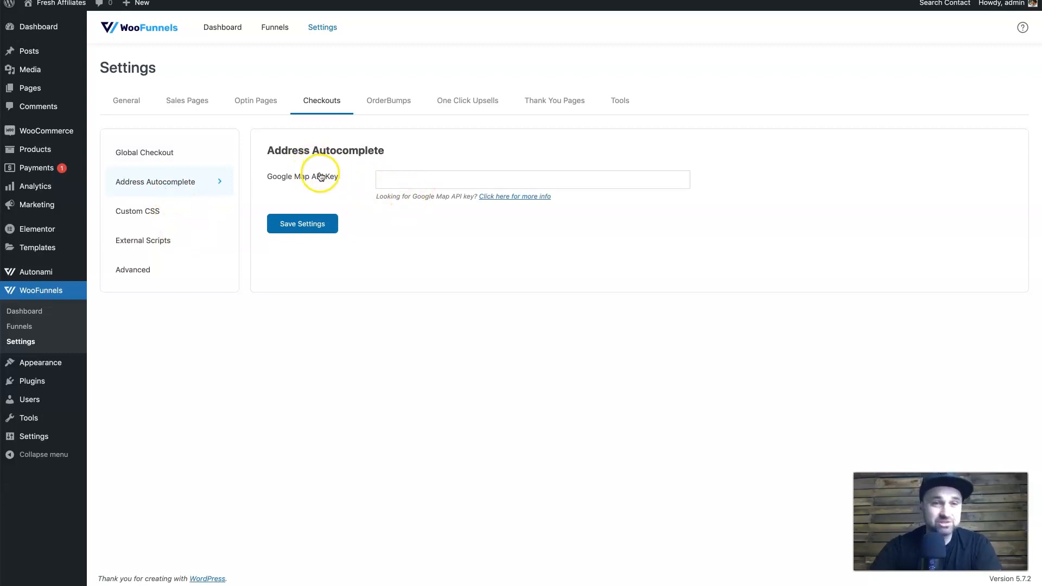
pyautogui.click(380, 100)
pyautogui.click(456, 102)
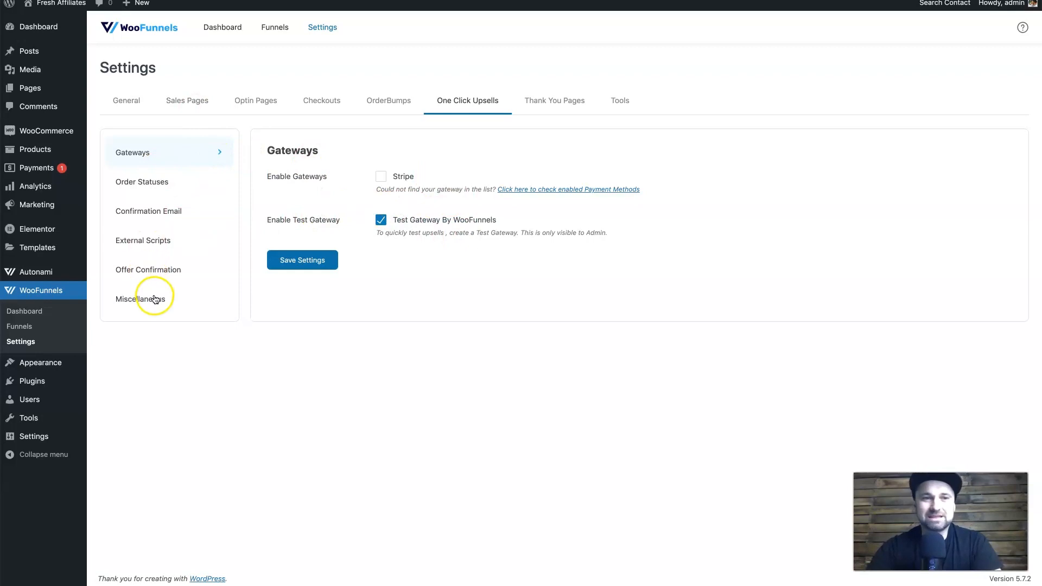
# View the Thank You Pages custom CSS settings and the Logs section of the Tools settings.
pyautogui.click(568, 88)
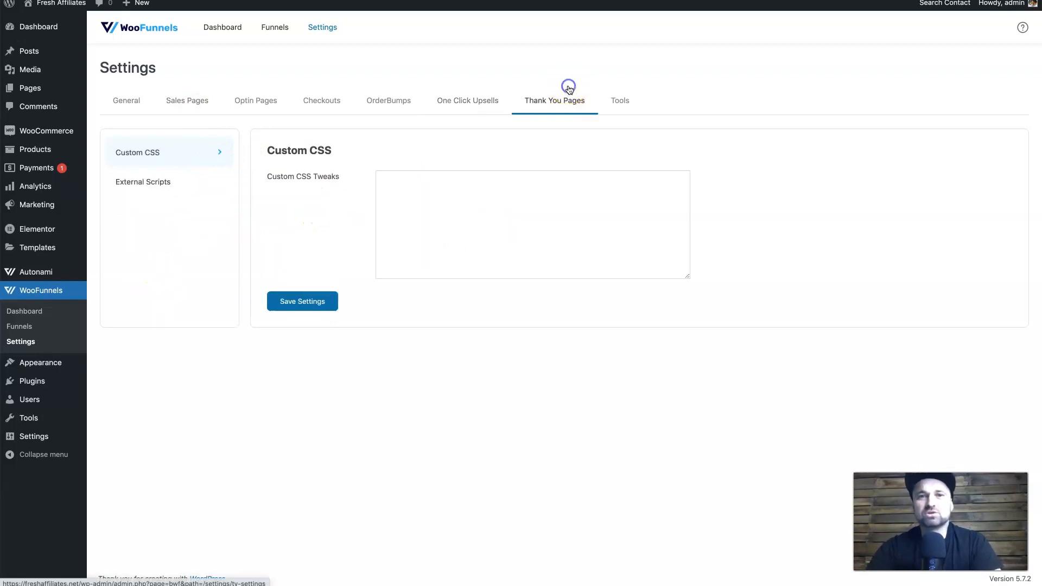
pyautogui.click(618, 102)
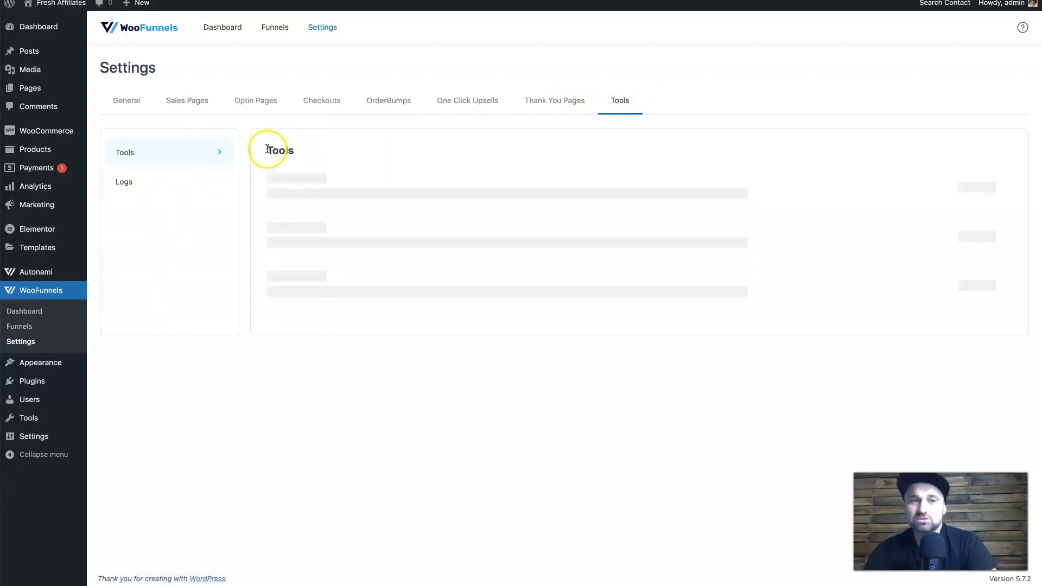
pyautogui.click(158, 181)
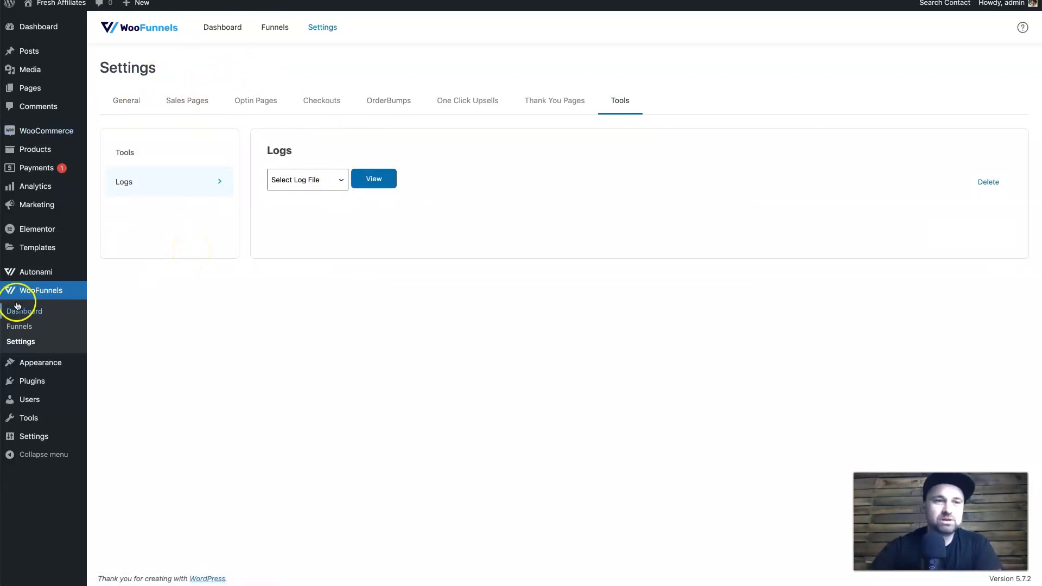
# Create a new funnel titled "YouTube Example" from the funnels list.
pyautogui.click(276, 28)
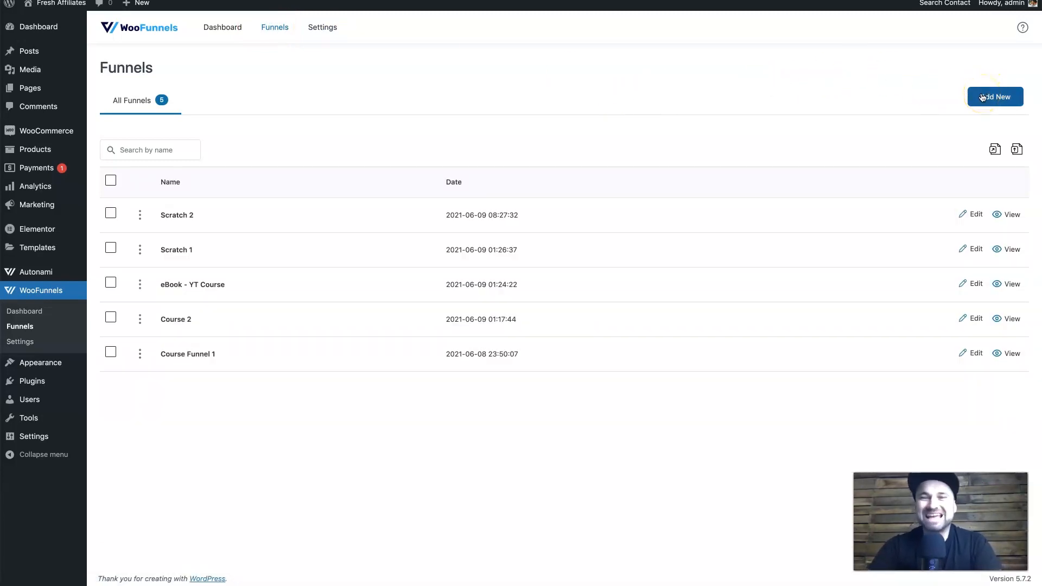
pyautogui.click(983, 97)
pyautogui.click(437, 299)
pyautogui.write('YouTube Example')
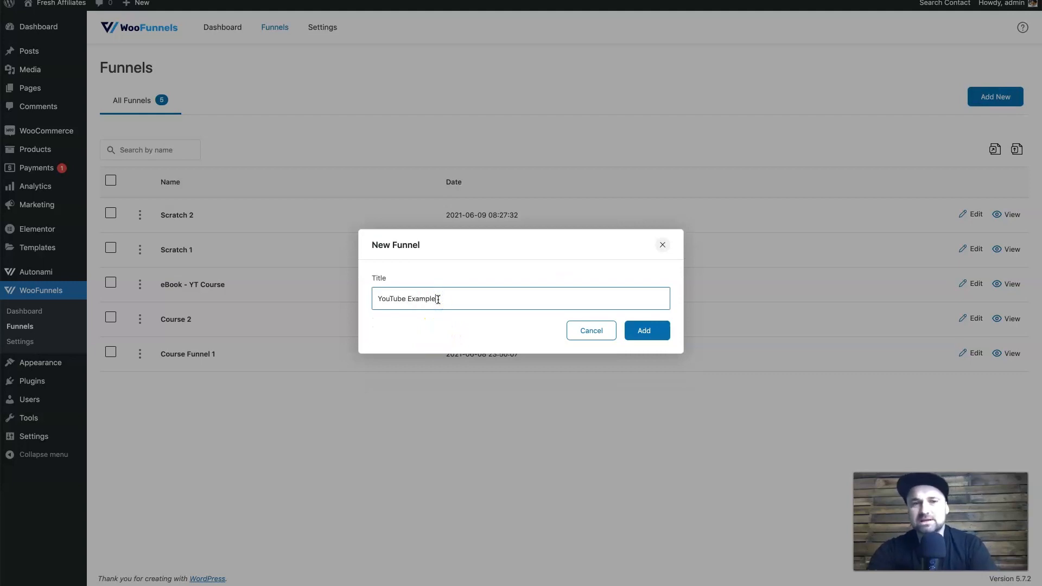
pyautogui.click(636, 331)
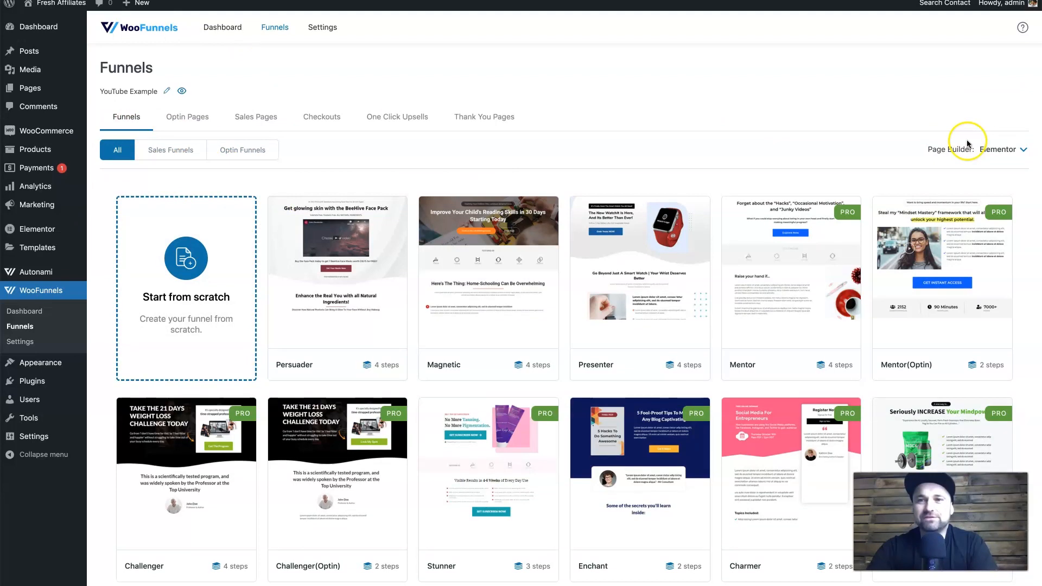
# Check the page builder options without changing Elementor, filter the templates by Optin Funnels and Sales Funnels, and show all again.
pyautogui.click(1025, 152)
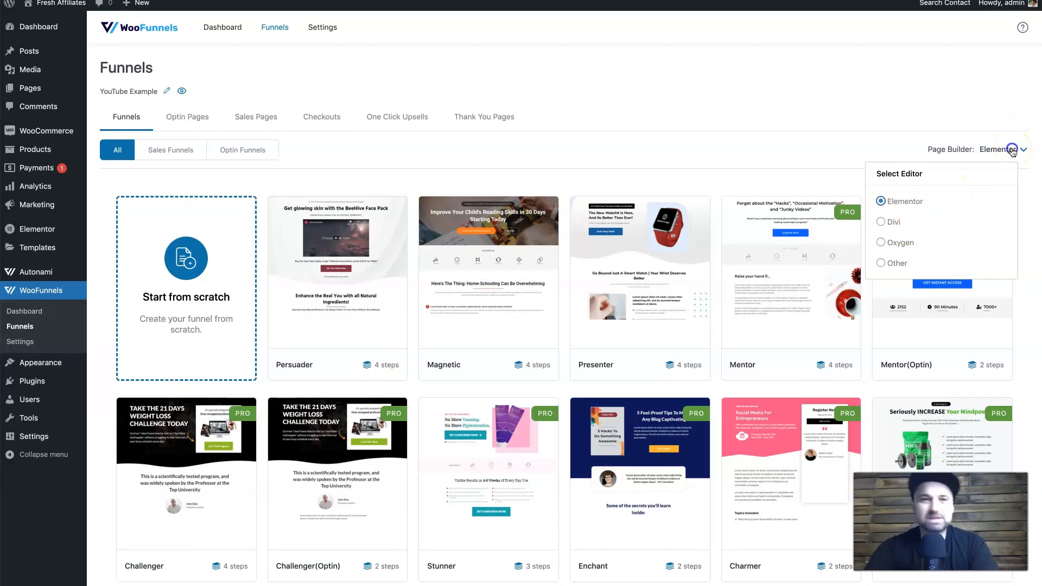
pyautogui.click(116, 151)
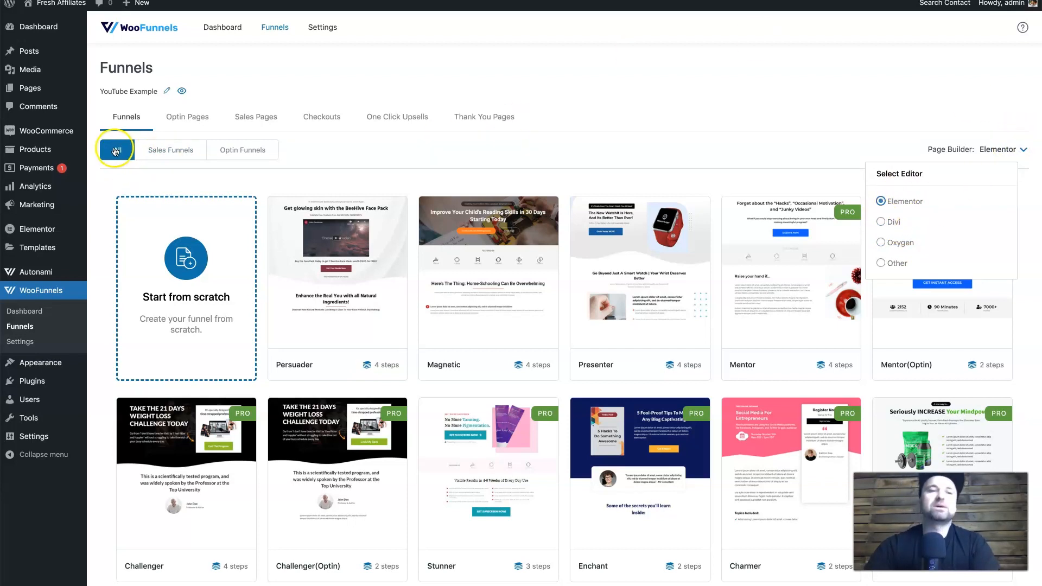
pyautogui.click(237, 156)
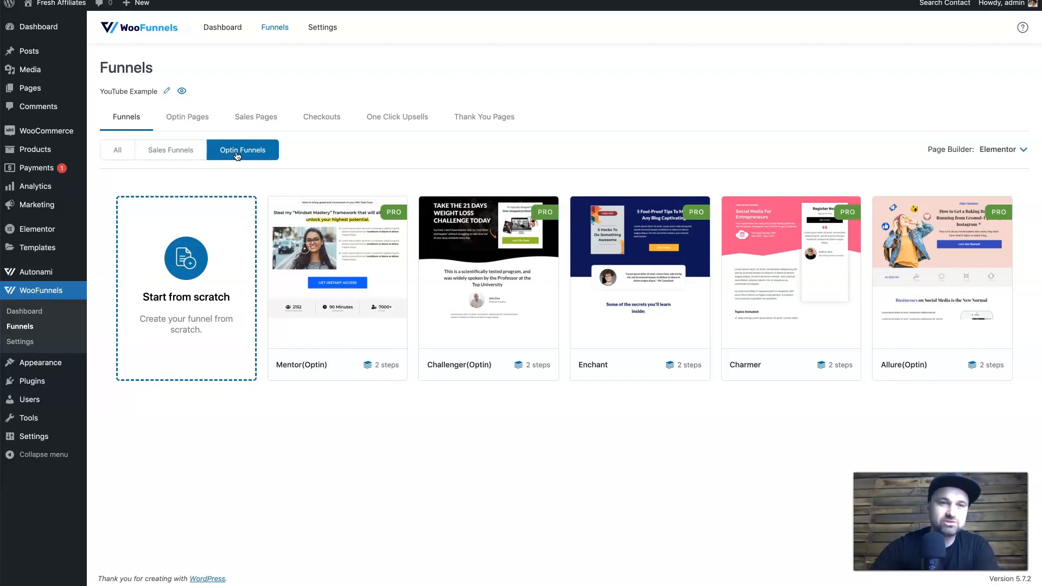
pyautogui.click(178, 152)
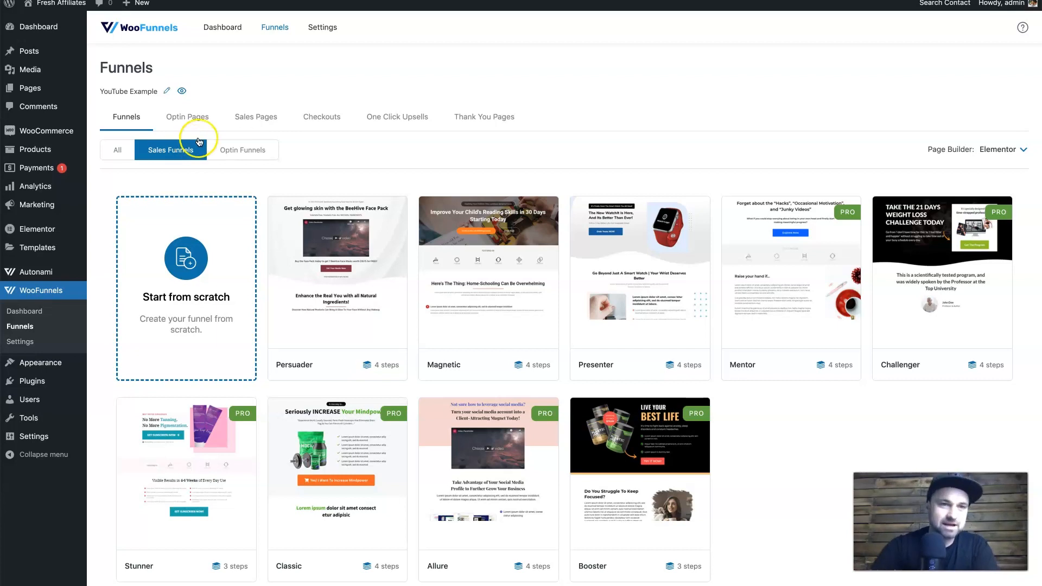
pyautogui.click(126, 146)
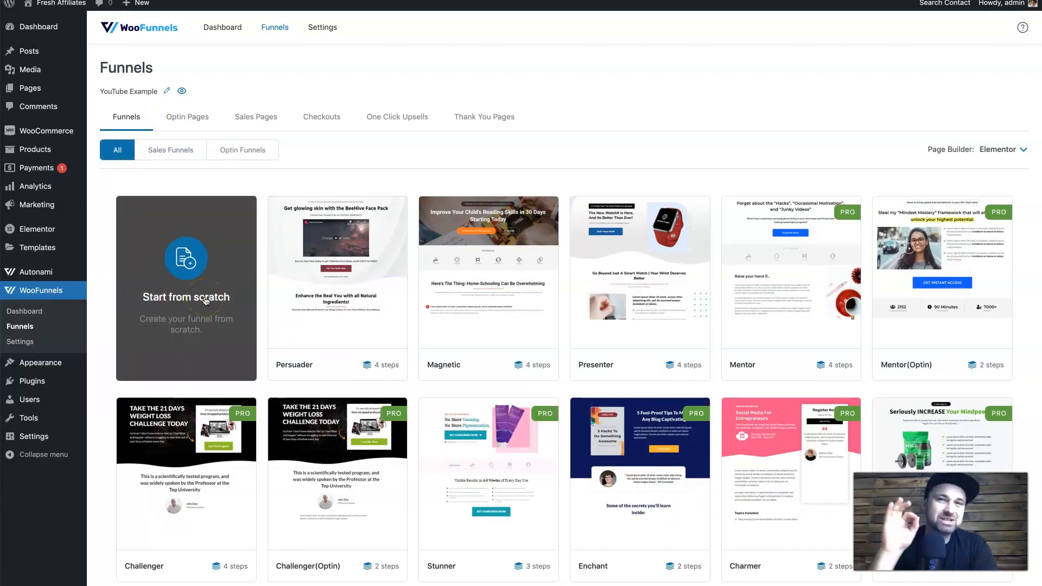
# Browse the Optin Pages, Sales Pages, Checkouts and One Click Upsells template categories, and return to the Funnels templates.
pyautogui.moveTo(399, 448)
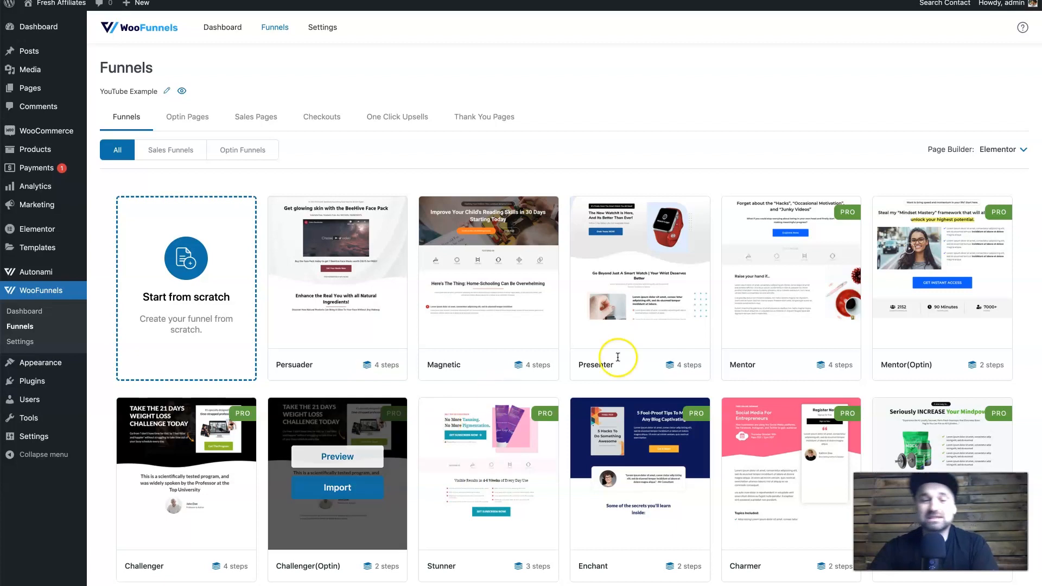
pyautogui.click(199, 129)
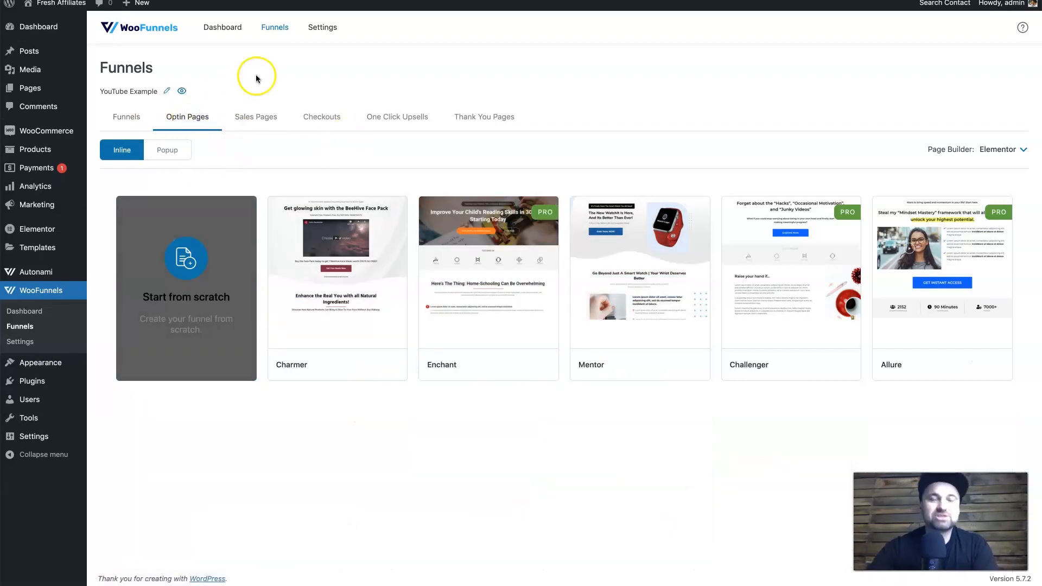
pyautogui.click(277, 127)
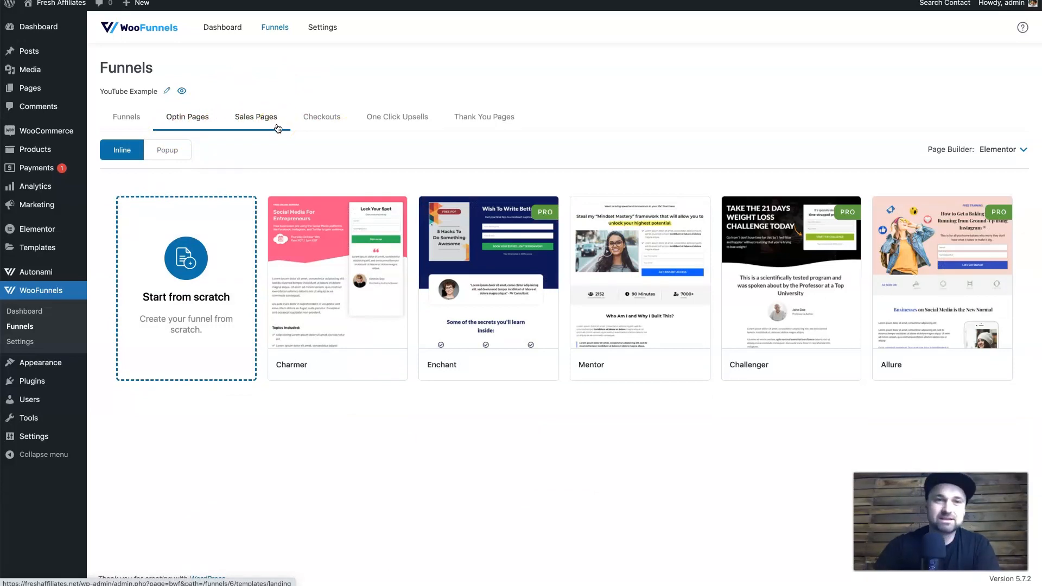
pyautogui.click(257, 119)
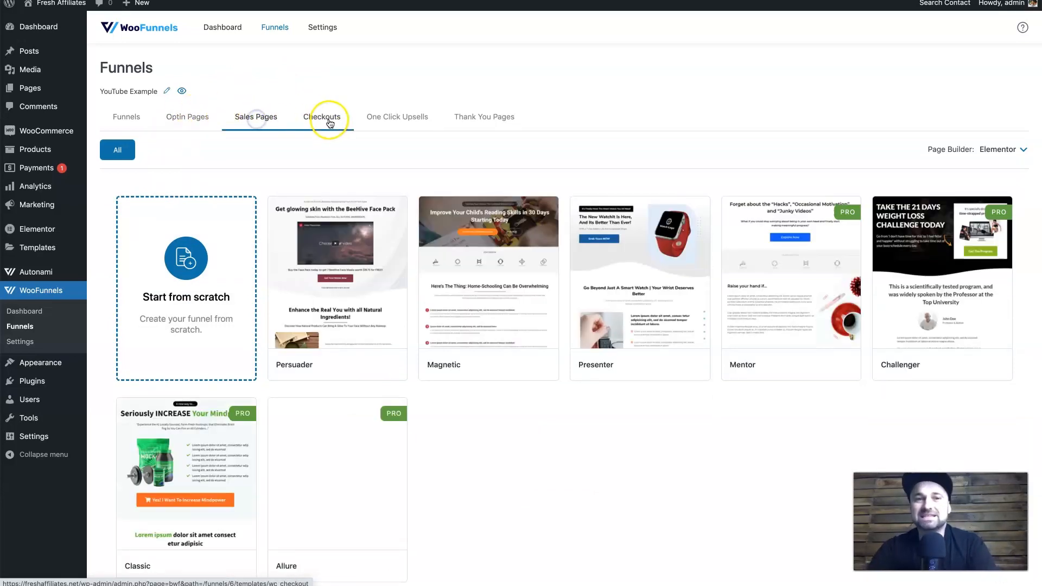
pyautogui.click(329, 124)
pyautogui.click(387, 118)
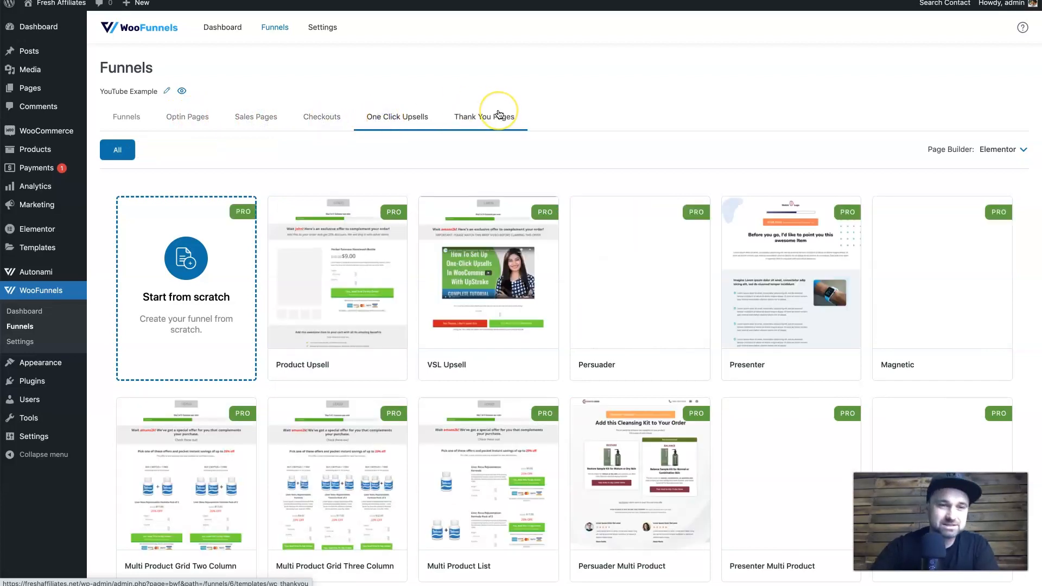
pyautogui.click(134, 117)
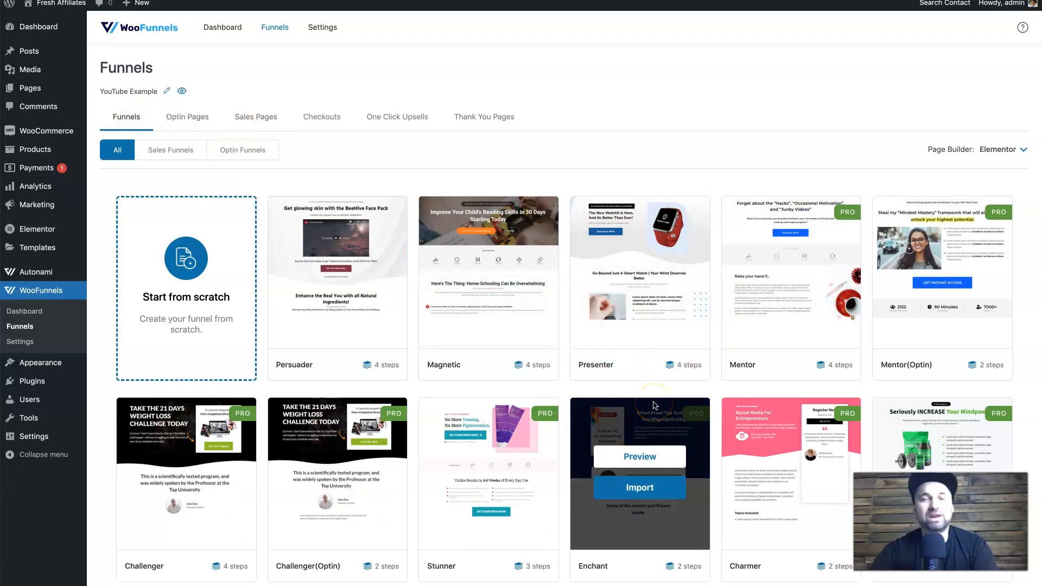
# Look through the full funnel template list and preview the Challenger template's sales page in tablet, mobile and desktop views.
pyautogui.scroll(-4, 654, 405)
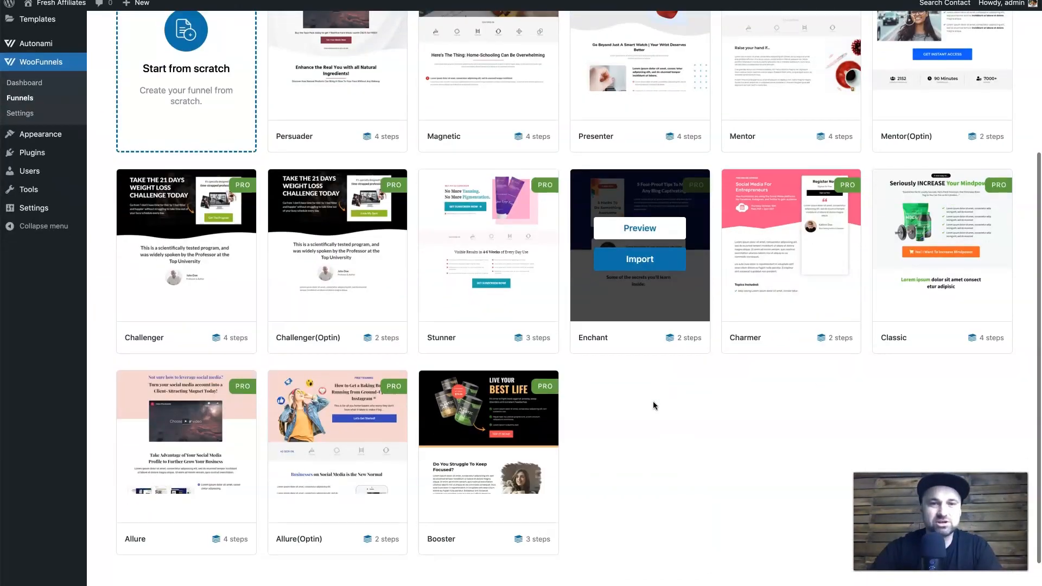
pyautogui.click(787, 425)
pyautogui.scroll(-1, 834, 438)
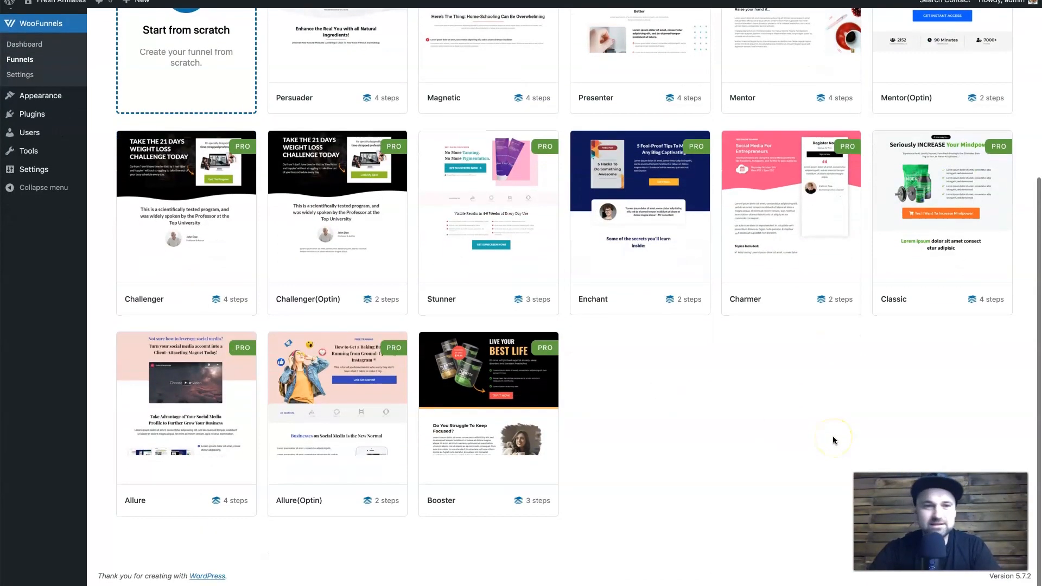
pyautogui.scroll(3, 777, 358)
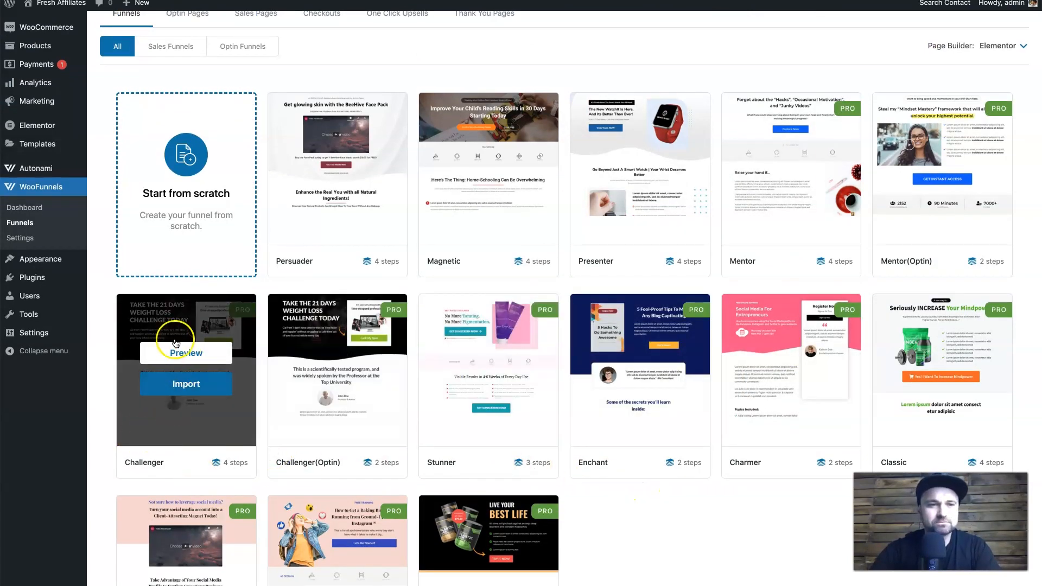
pyautogui.click(184, 353)
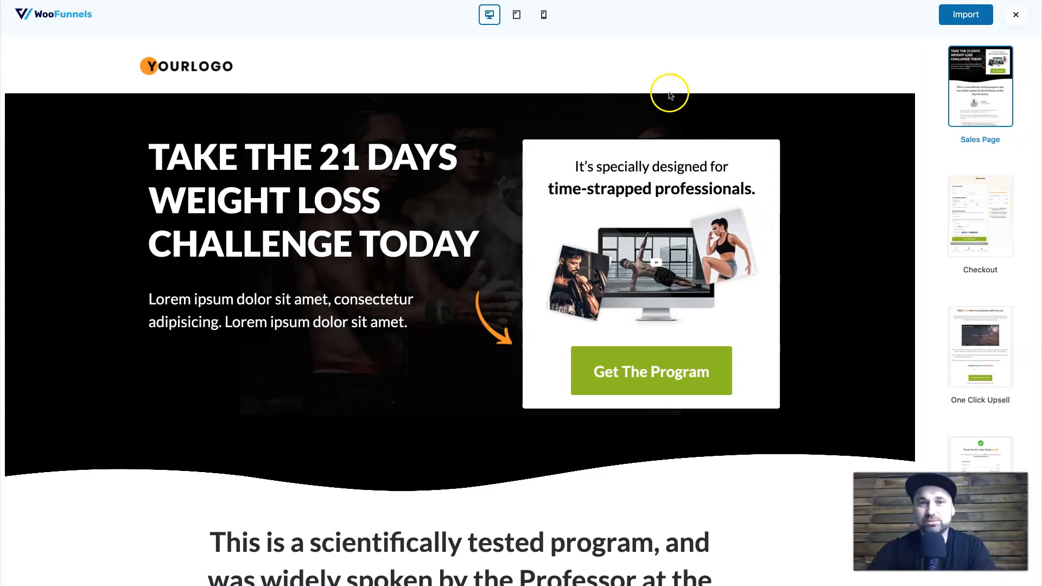
pyautogui.click(515, 17)
pyautogui.click(544, 15)
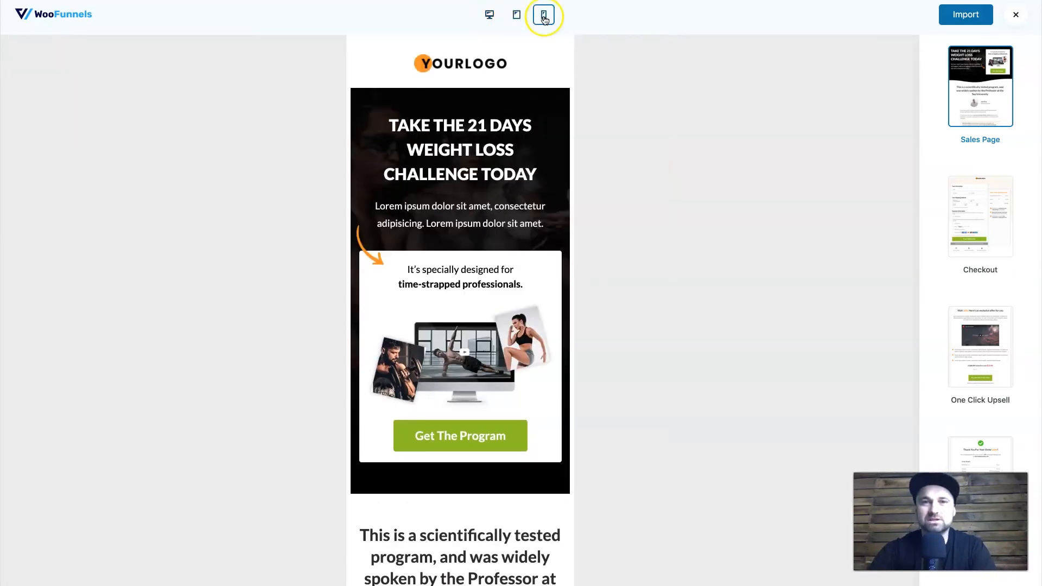
pyautogui.click(482, 16)
# Preview the Challenger template's Checkout, One Click Upsell and thank you pages, and import the template into the funnel.
pyautogui.click(969, 204)
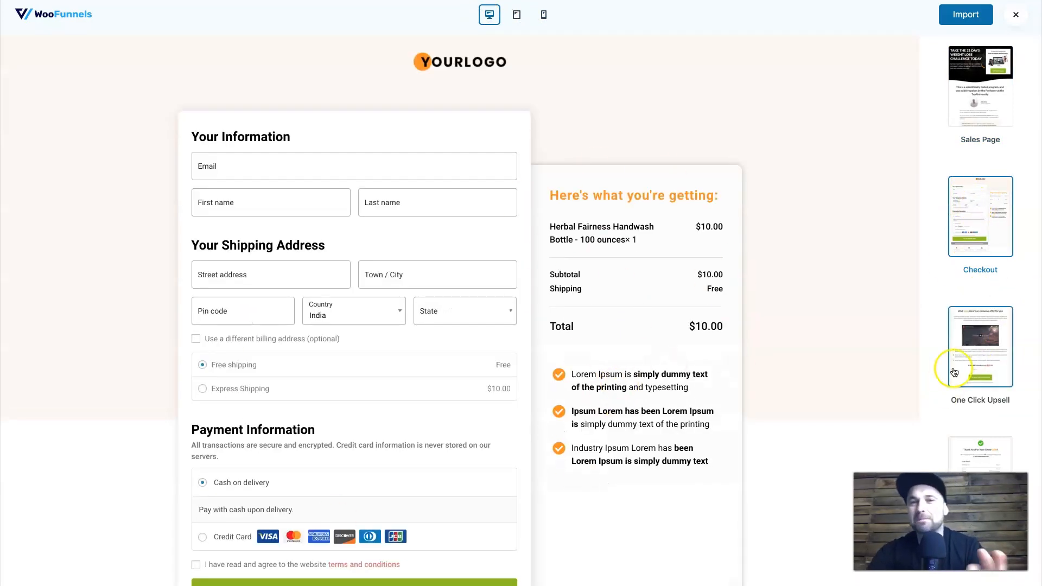
pyautogui.click(975, 352)
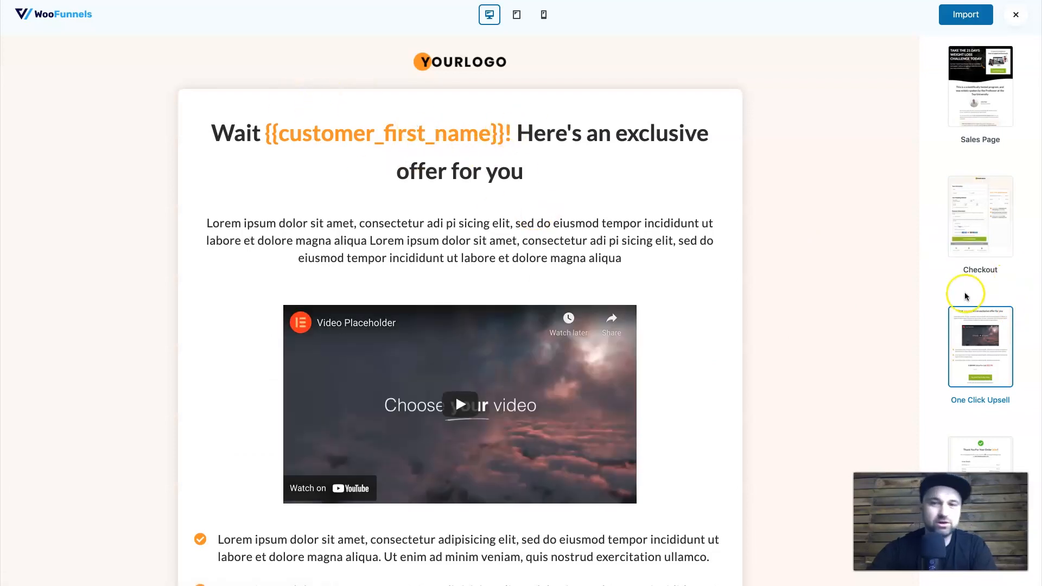
pyautogui.click(979, 454)
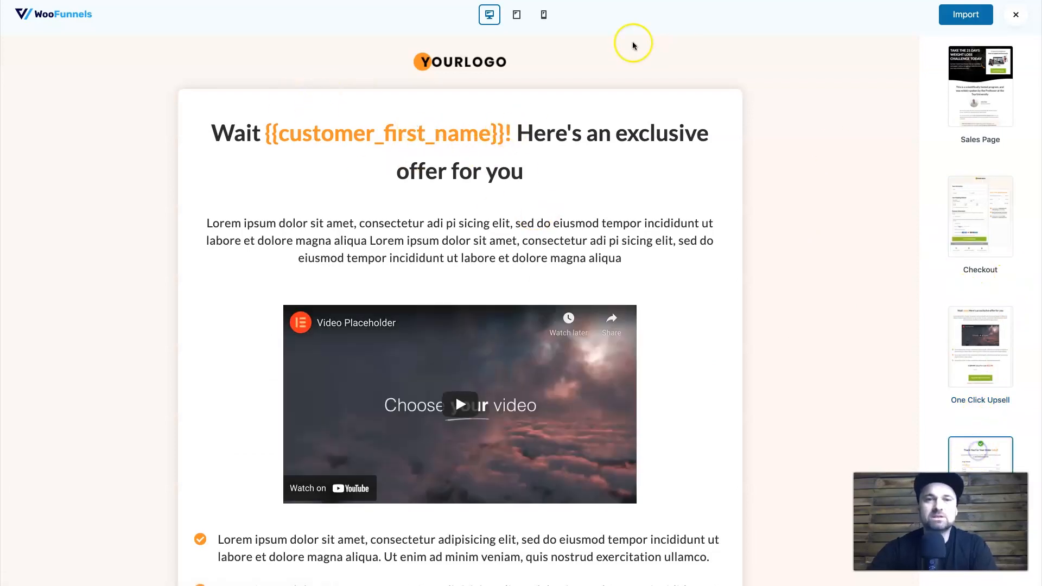
pyautogui.click(973, 20)
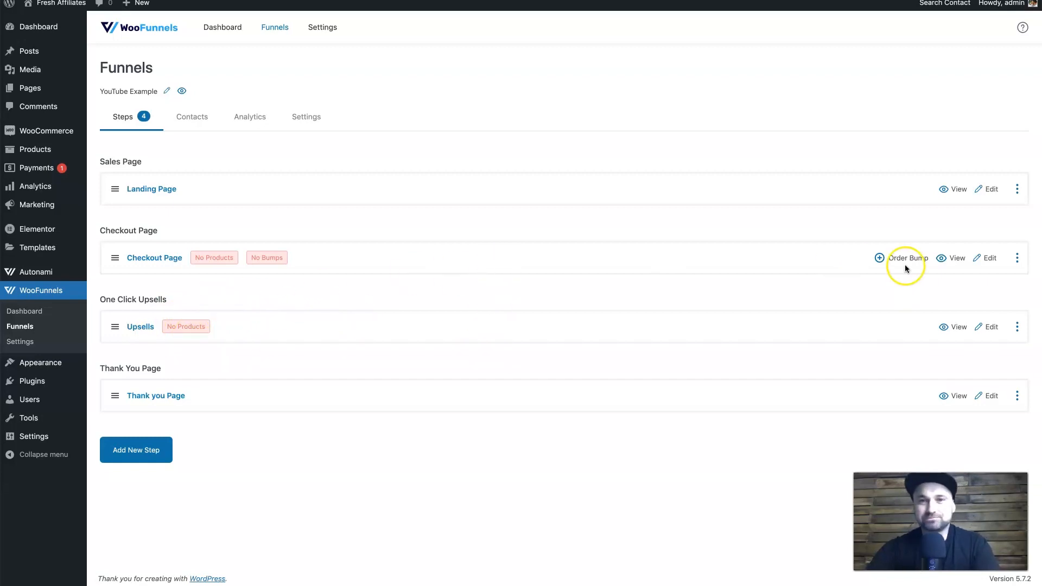
# Open the Landing Page step of the YouTube Example funnel for editing in a new browser tab.
pyautogui.rightClick(988, 189)
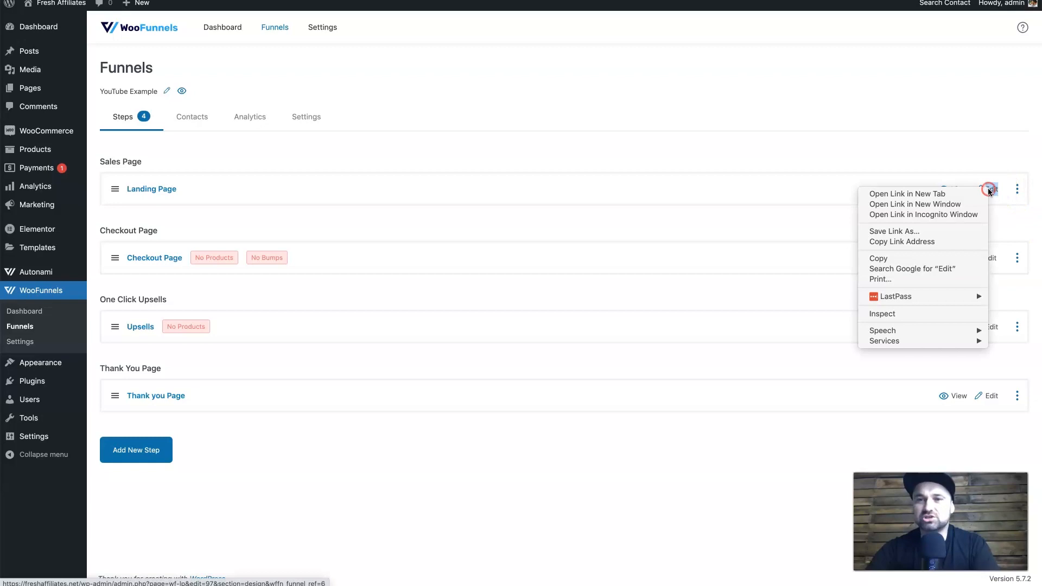
pyautogui.click(984, 194)
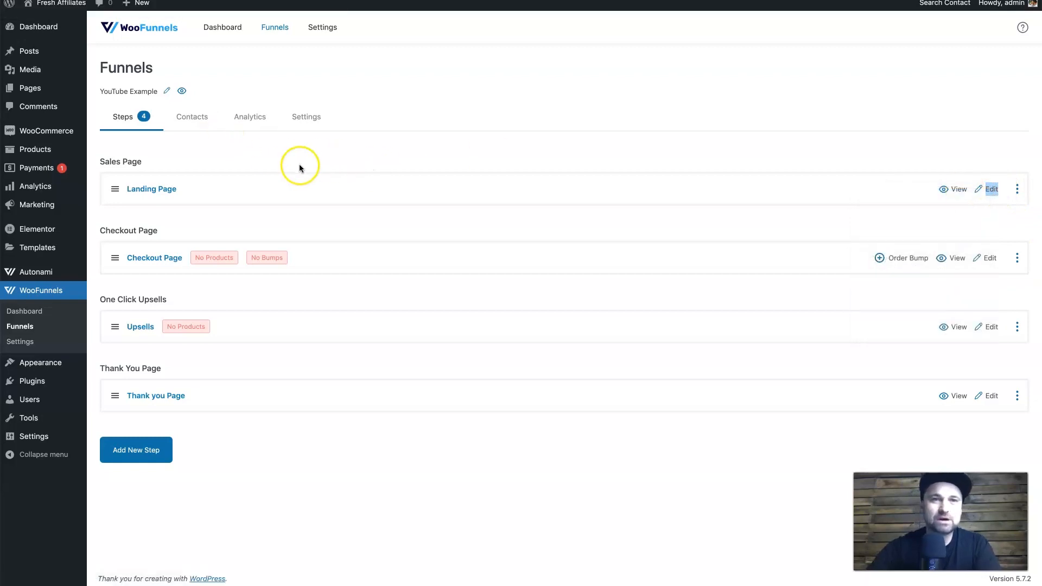
# Check the funnel's Contacts and Analytics views, and switch to the Landing Page step's design page.
pyautogui.click(191, 117)
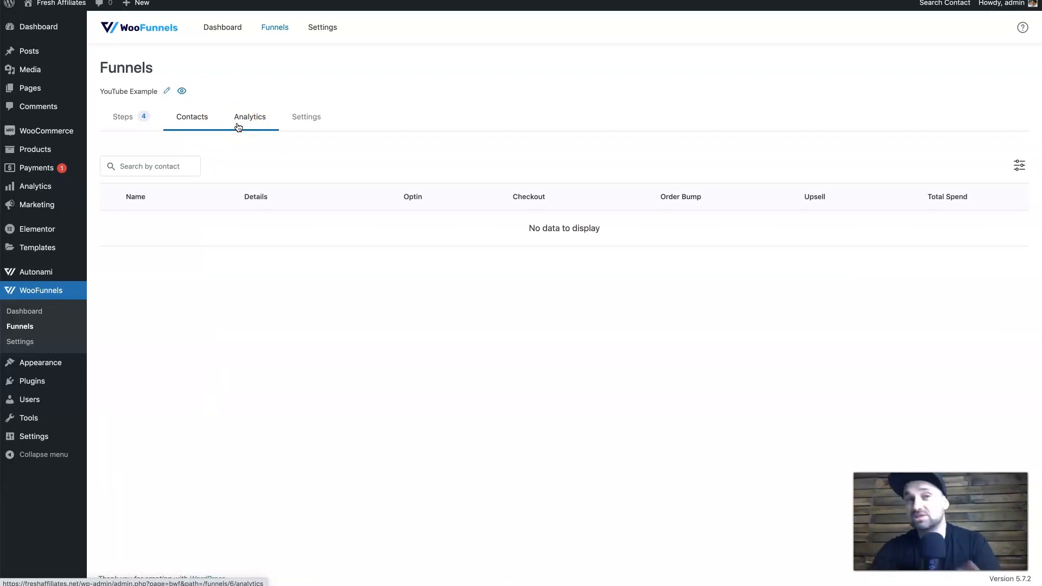
pyautogui.click(238, 125)
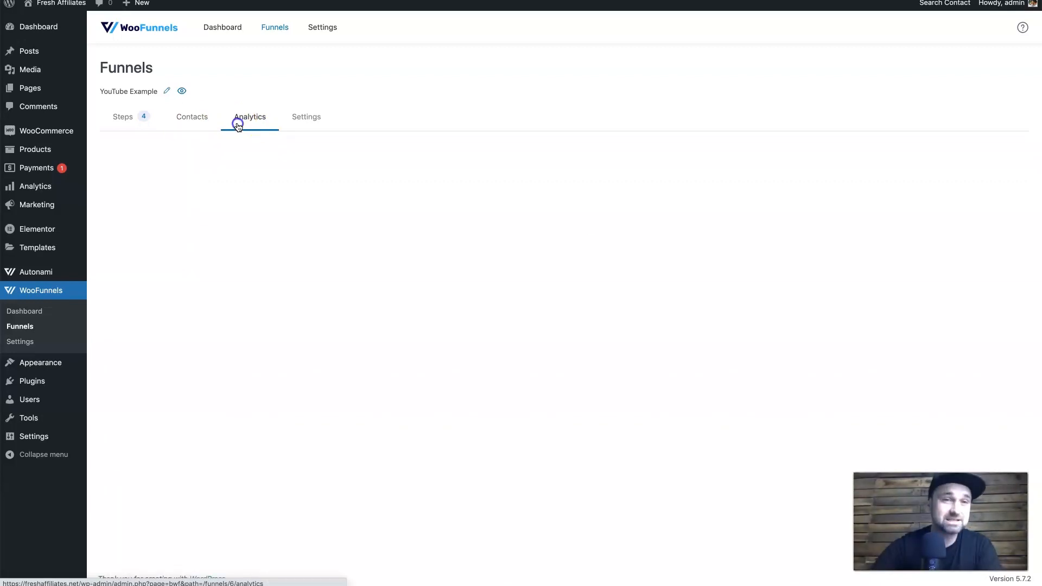
pyautogui.click(133, 127)
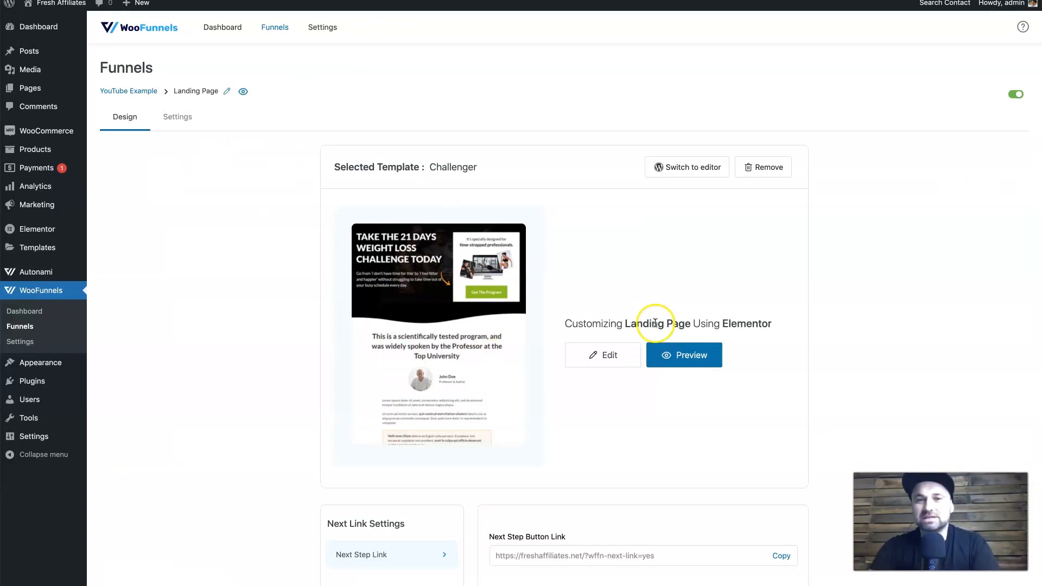
pyautogui.click(169, 127)
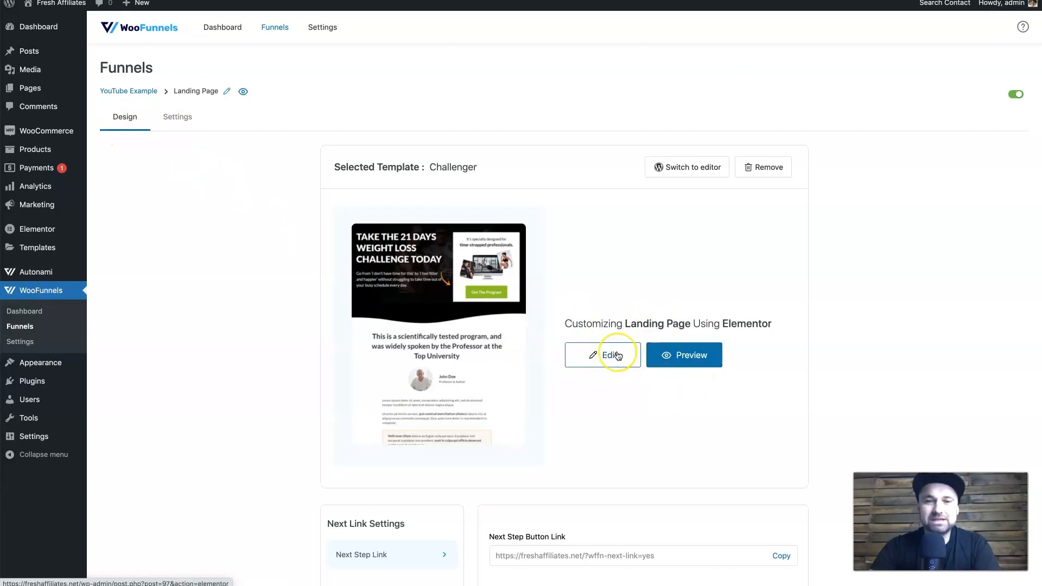
# Open the Landing Page in the Elementor editor and look through the page's layout.
pyautogui.scroll(-3, 618, 355)
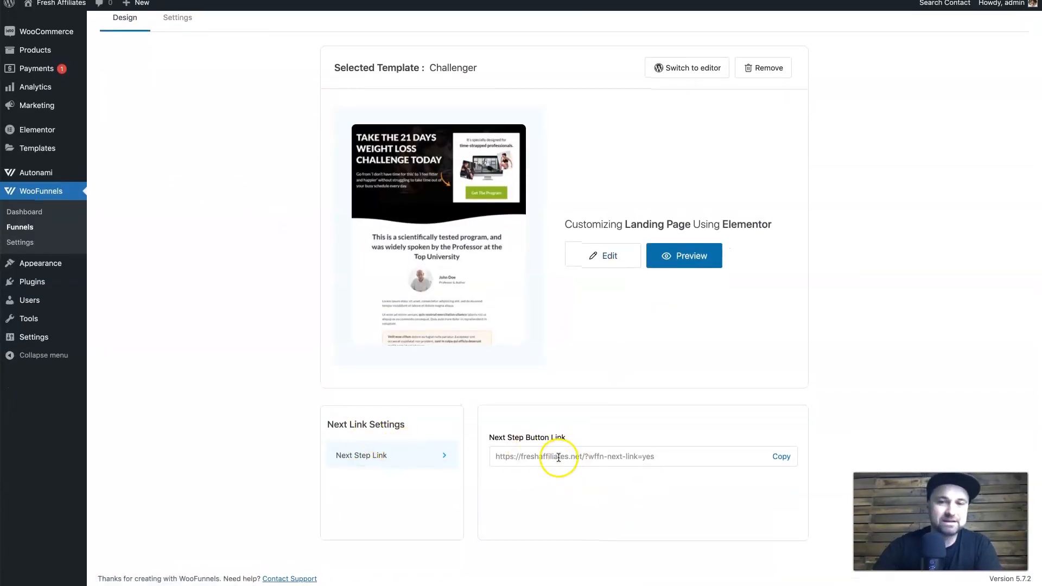
pyautogui.click(602, 256)
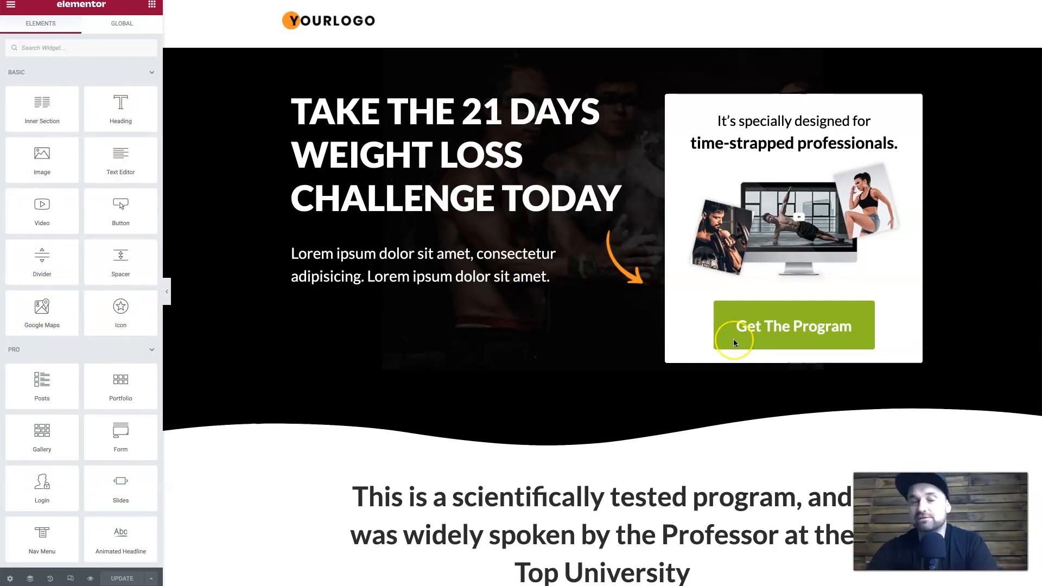
pyautogui.scroll(-10, 733, 340)
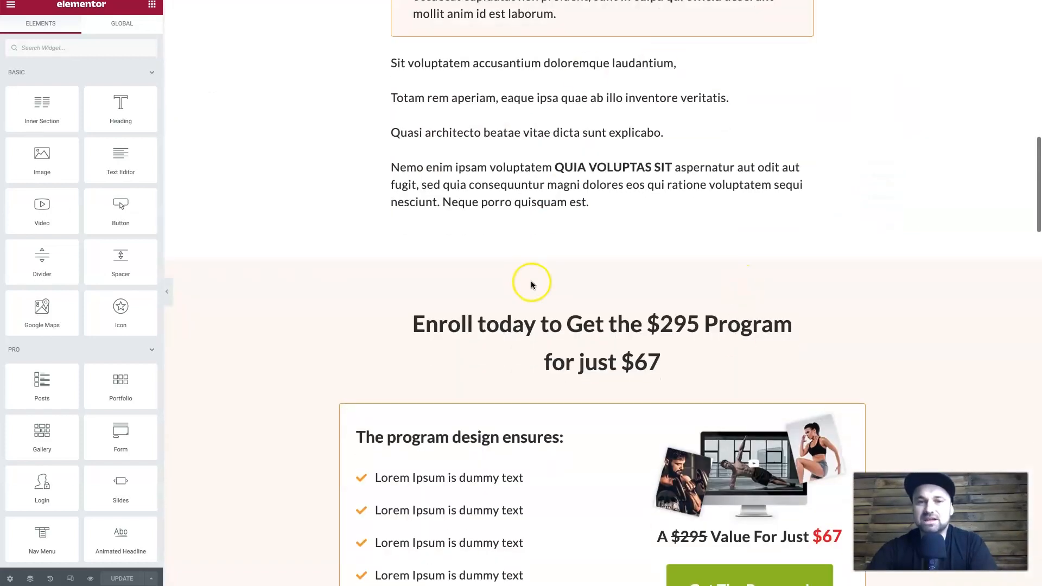
pyautogui.scroll(10, 573, 339)
pyautogui.scroll(5, 574, 342)
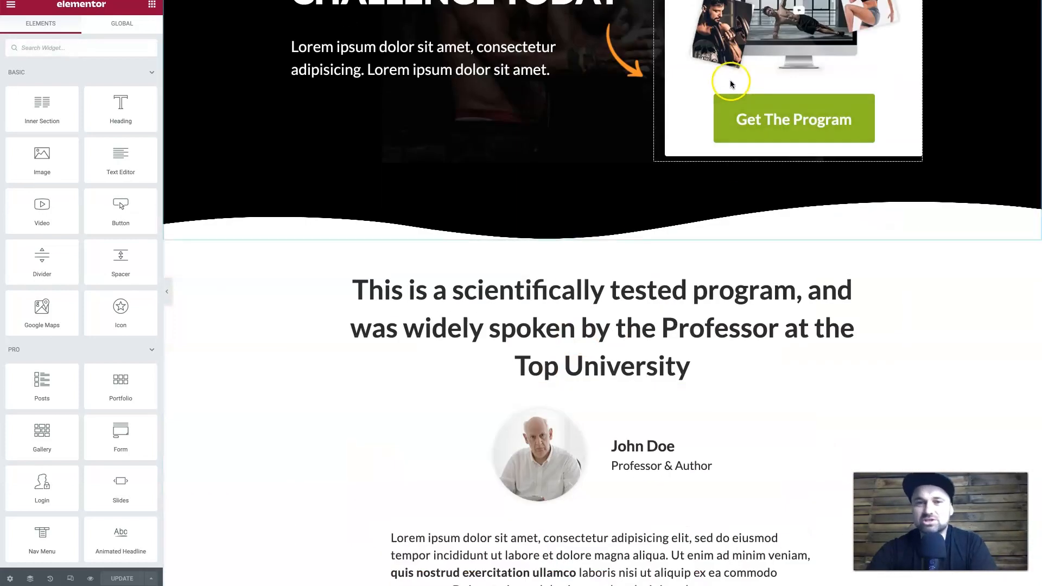
# Examine the content settings of the heading above the hero image, the available widgets, and the page down to its enrolment section.
pyautogui.click(802, 122)
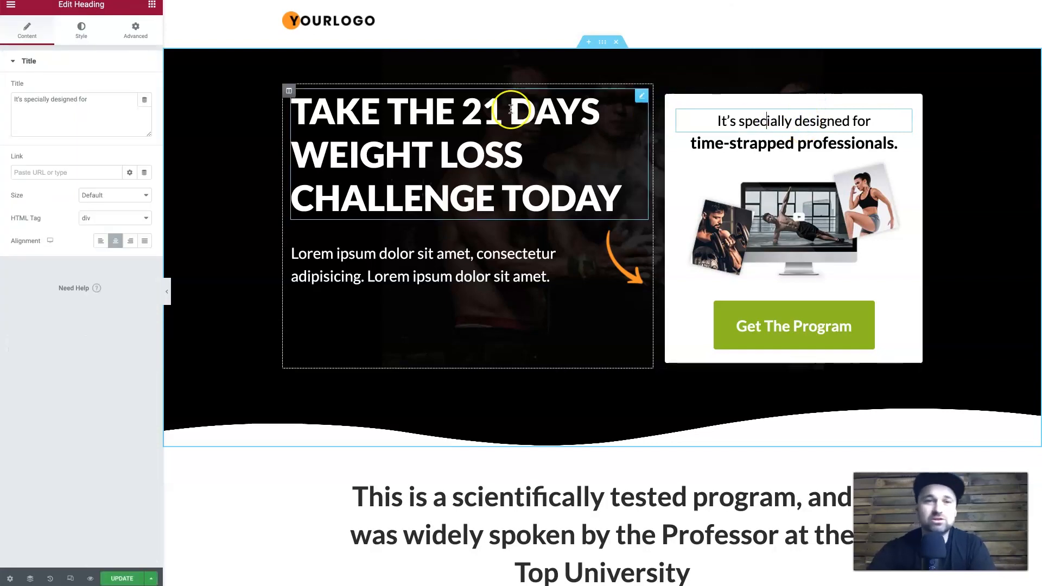
pyautogui.click(152, 6)
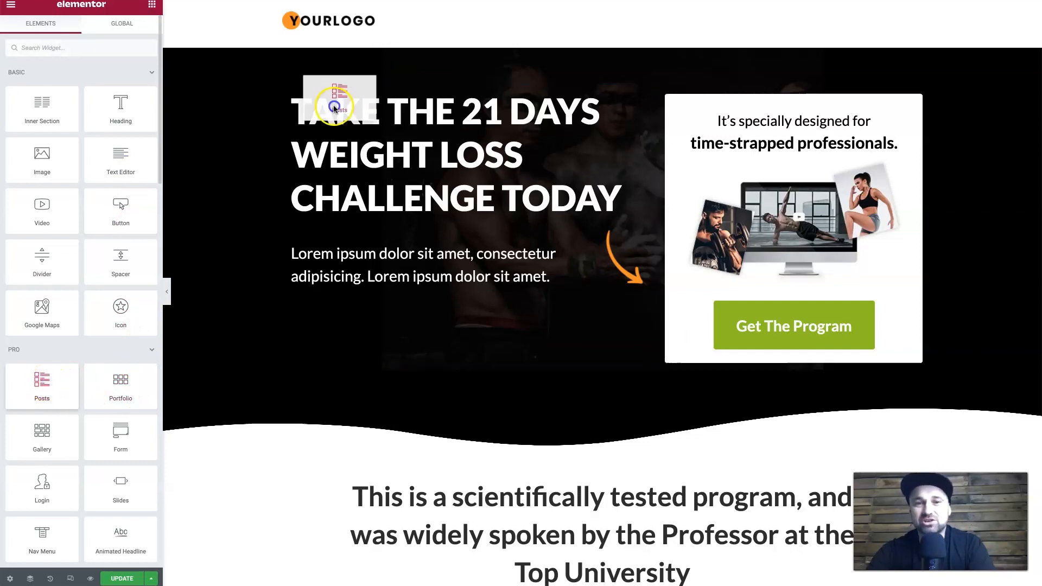
pyautogui.scroll(-3, 77, 470)
pyautogui.scroll(3, 77, 470)
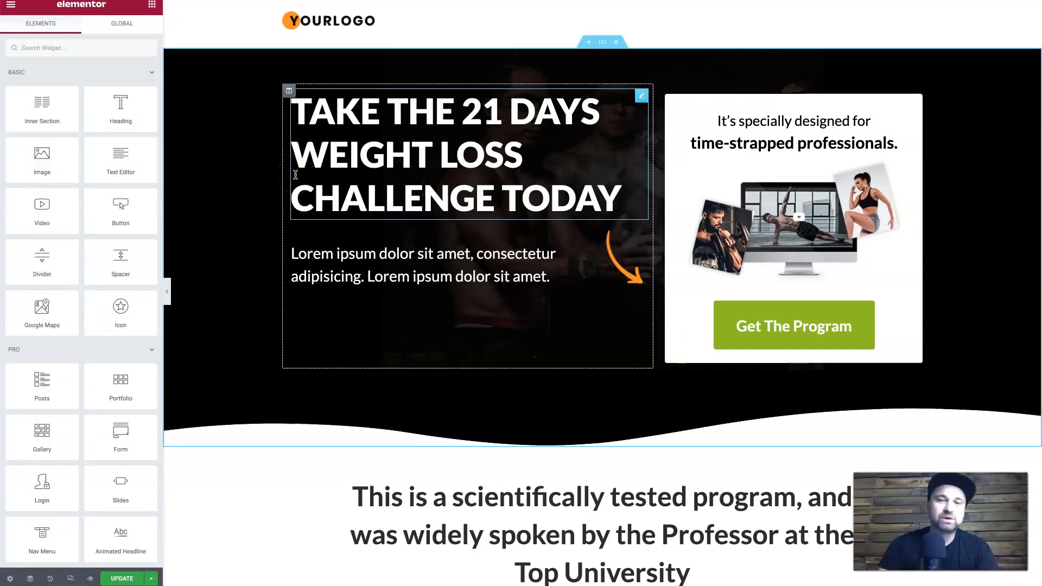
pyautogui.scroll(-10, 458, 251)
pyautogui.scroll(1, 737, 276)
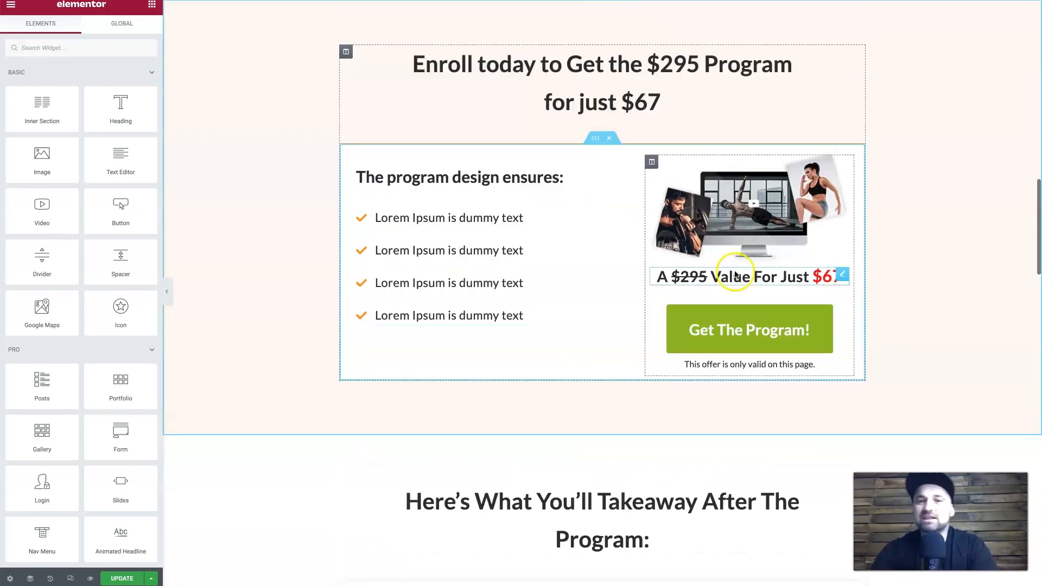
# Check the link of the enrolment section's Get The Program! button and return to the Landing Page step's design page.
pyautogui.click(703, 323)
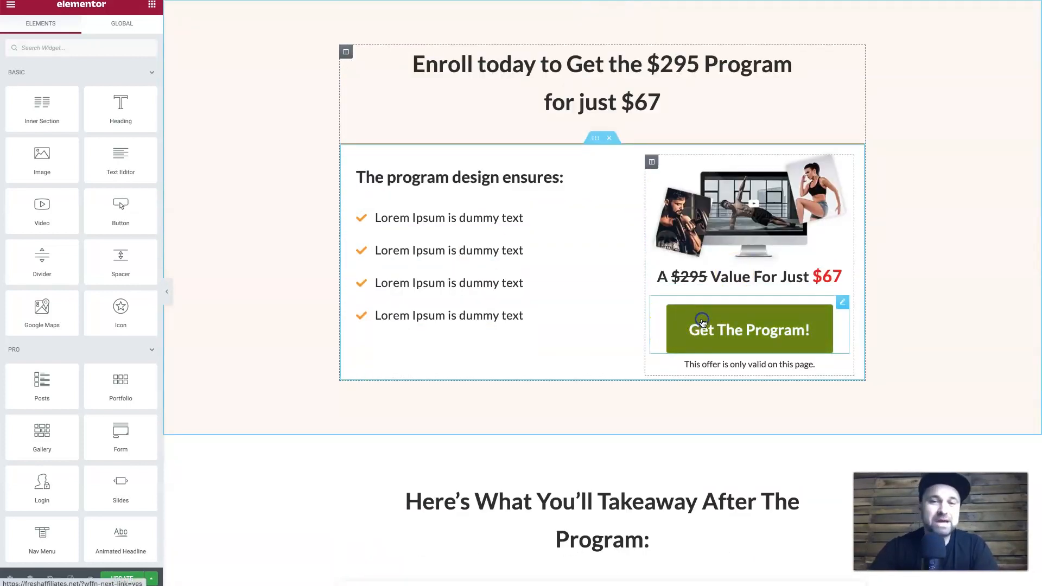
pyautogui.click(86, 146)
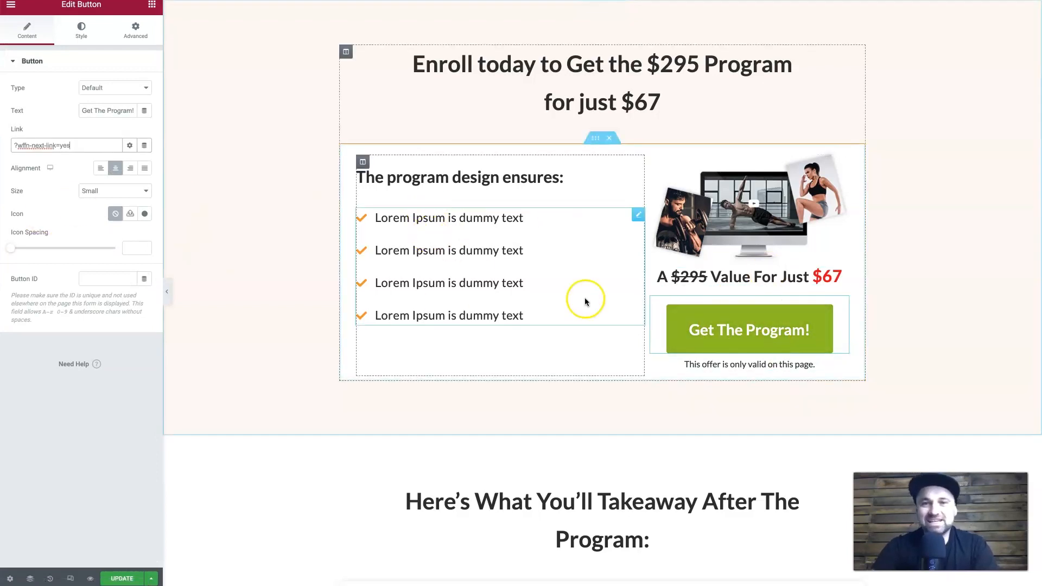
pyautogui.press('super+a')
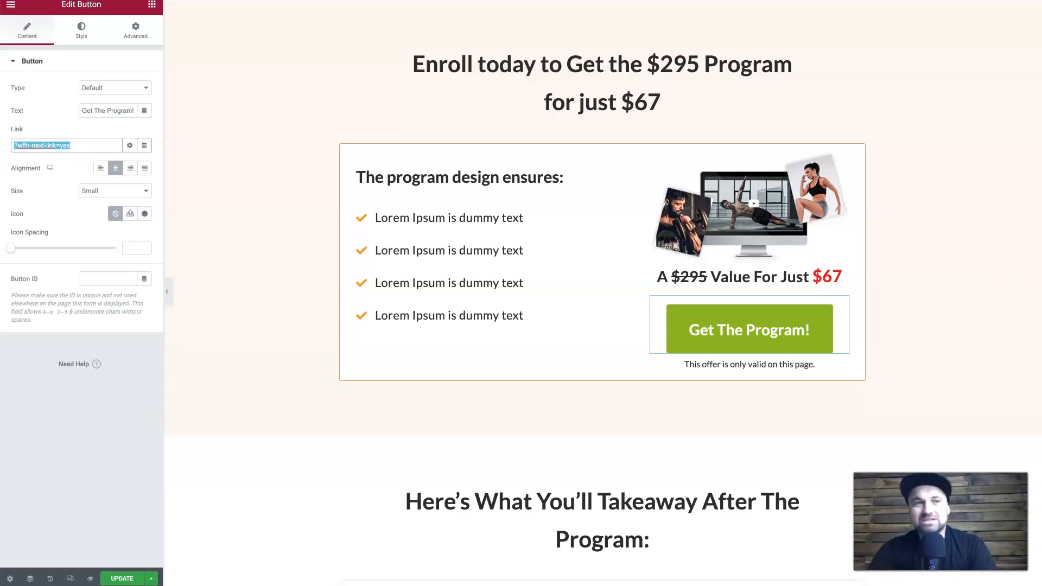
pyautogui.click(81, 145)
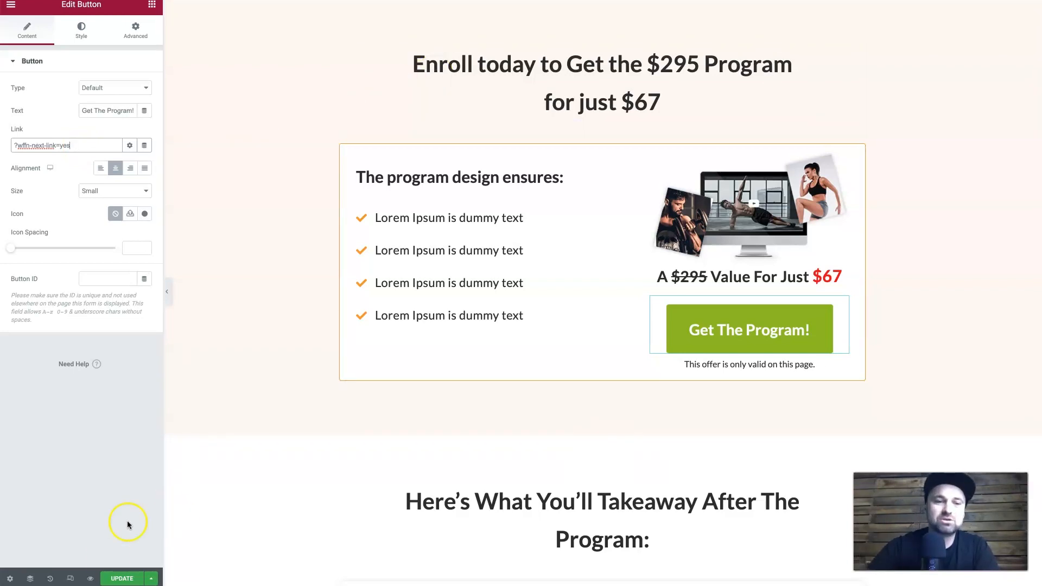
pyautogui.rightClick(211, 54)
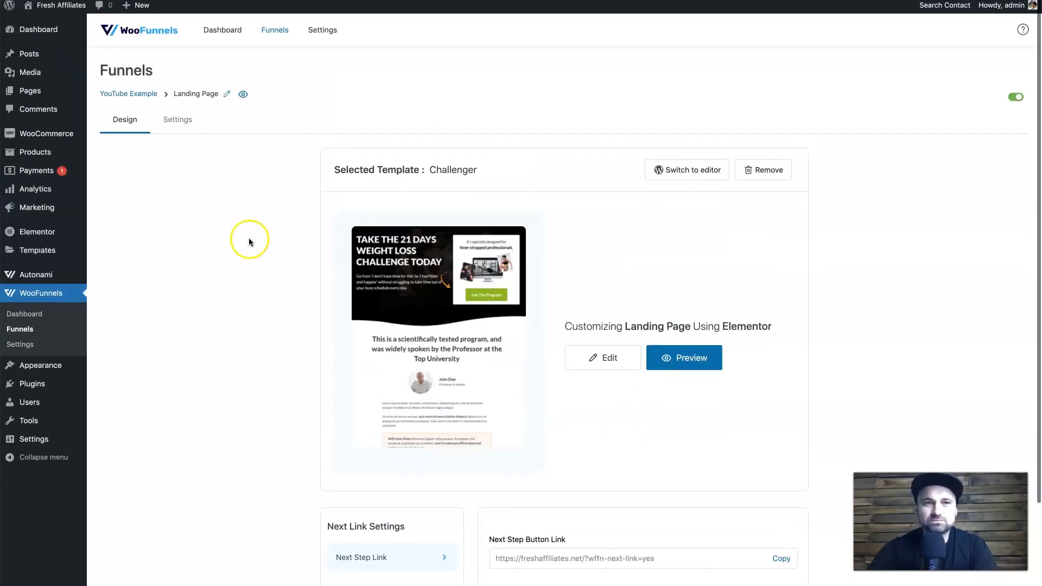
# Add the YouTube Course product to the Checkout Page step of the YouTube Example funnel and save the changes.
pyautogui.click(166, 118)
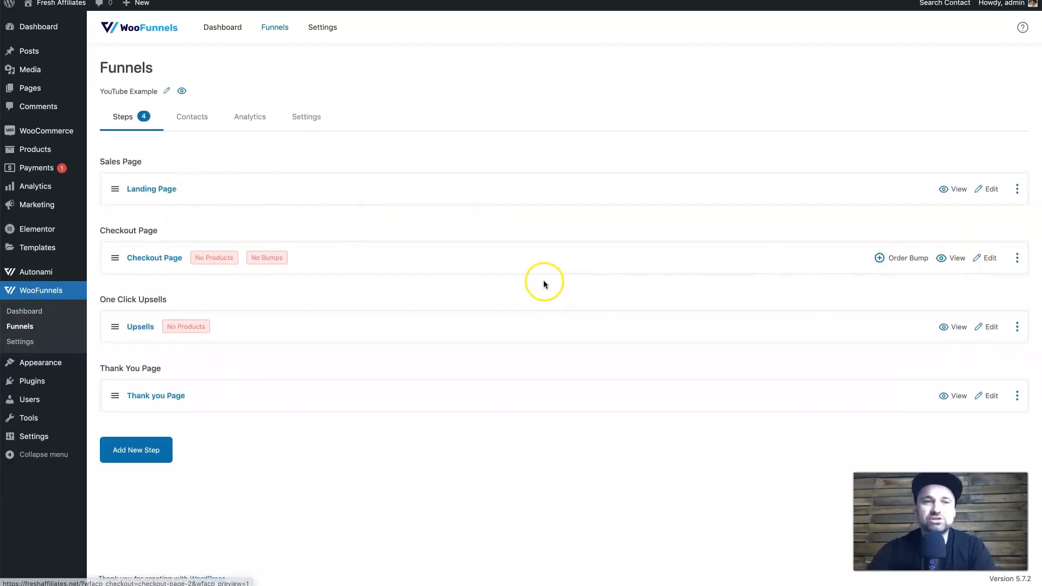
pyautogui.click(991, 260)
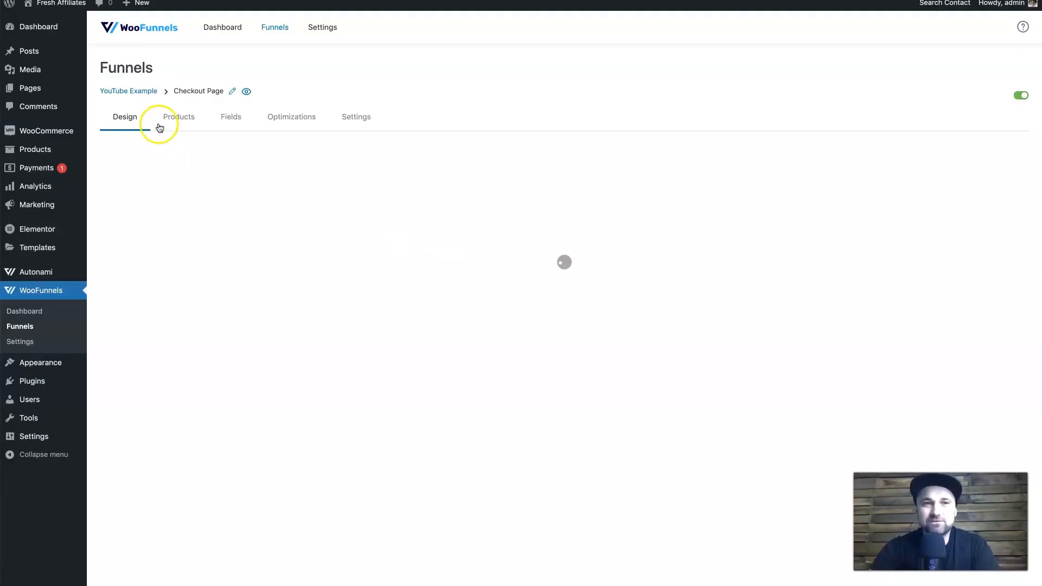
pyautogui.click(172, 122)
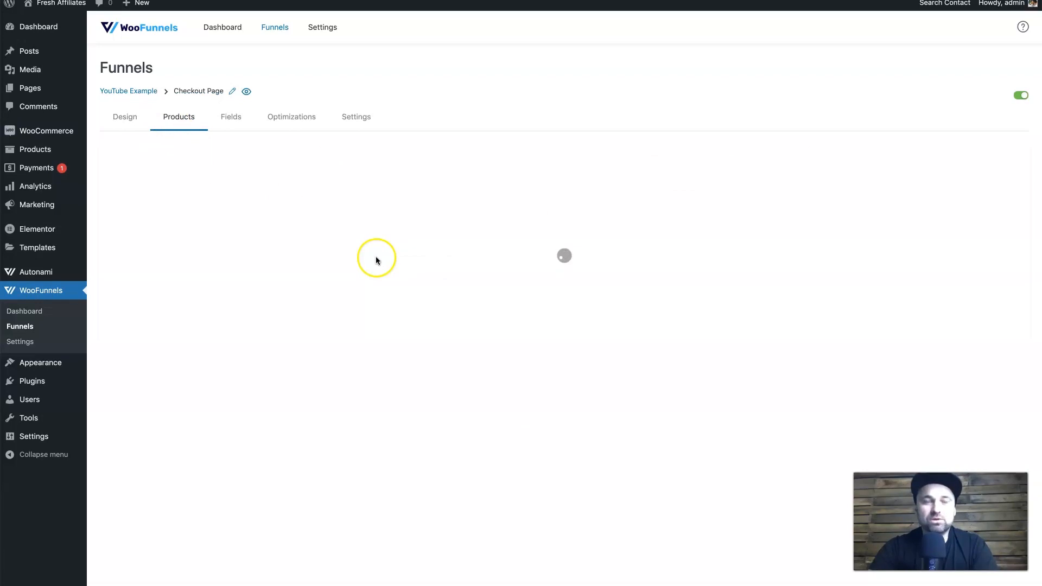
pyautogui.click(323, 288)
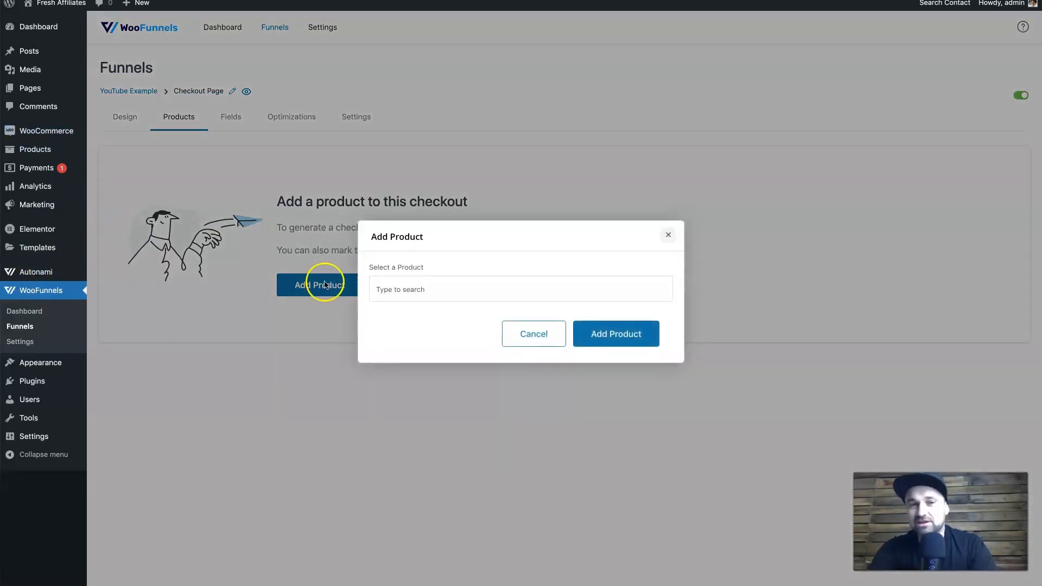
pyautogui.click(435, 283)
pyautogui.write('yt')
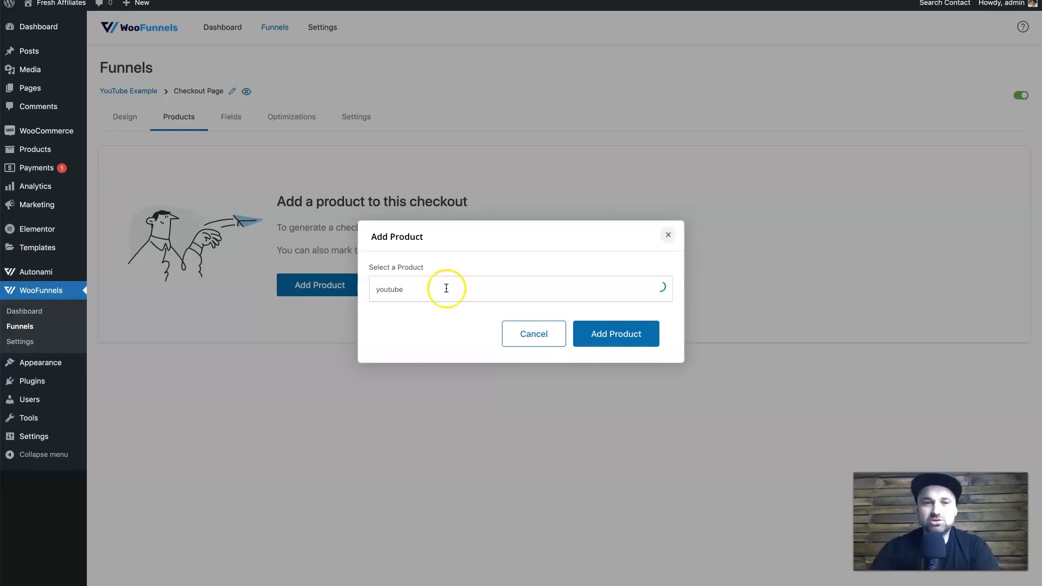
pyautogui.doubleClick(440, 289)
pyautogui.write('course')
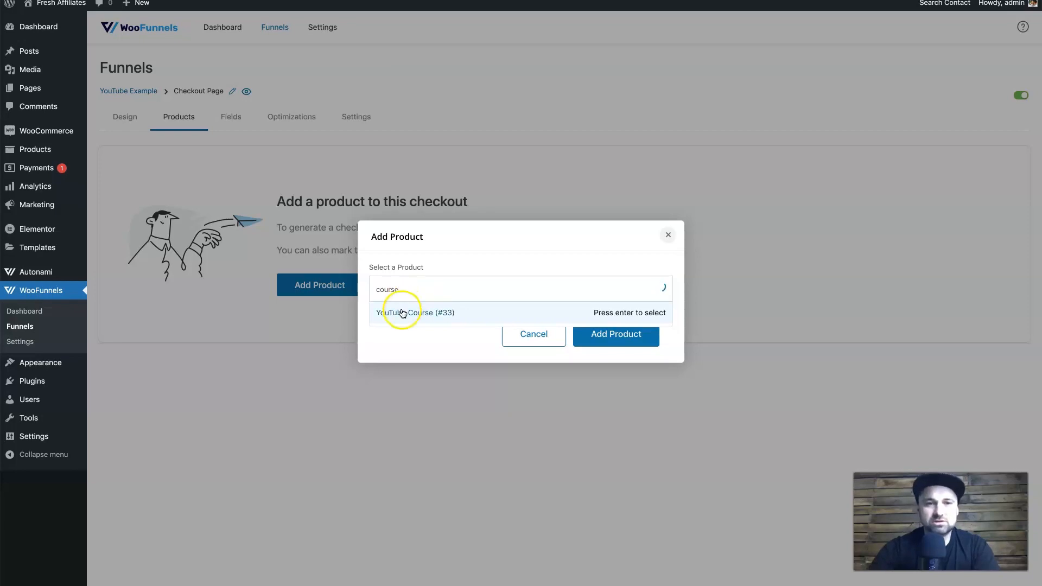
pyautogui.click(402, 312)
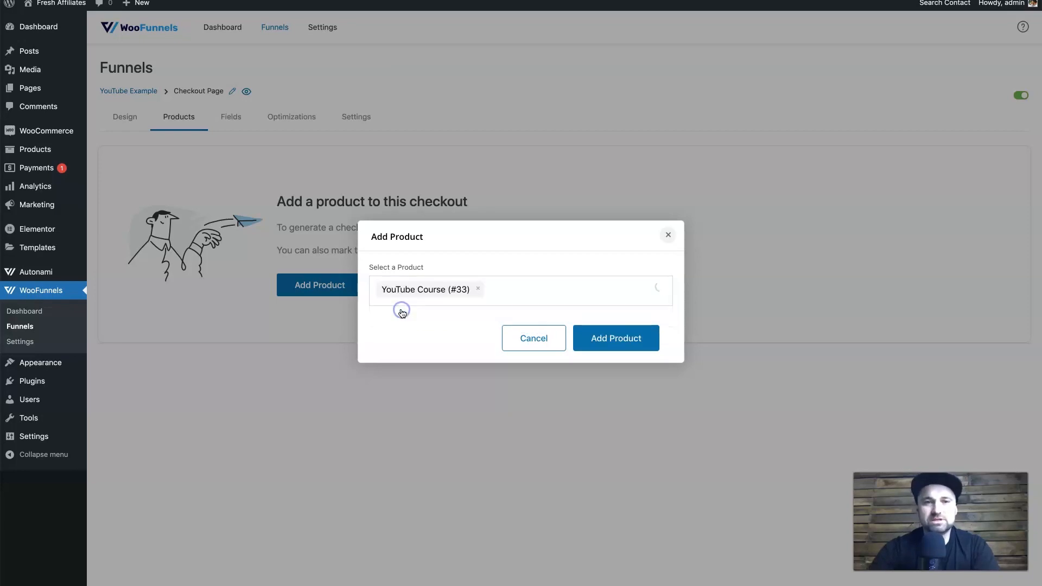
pyautogui.click(624, 342)
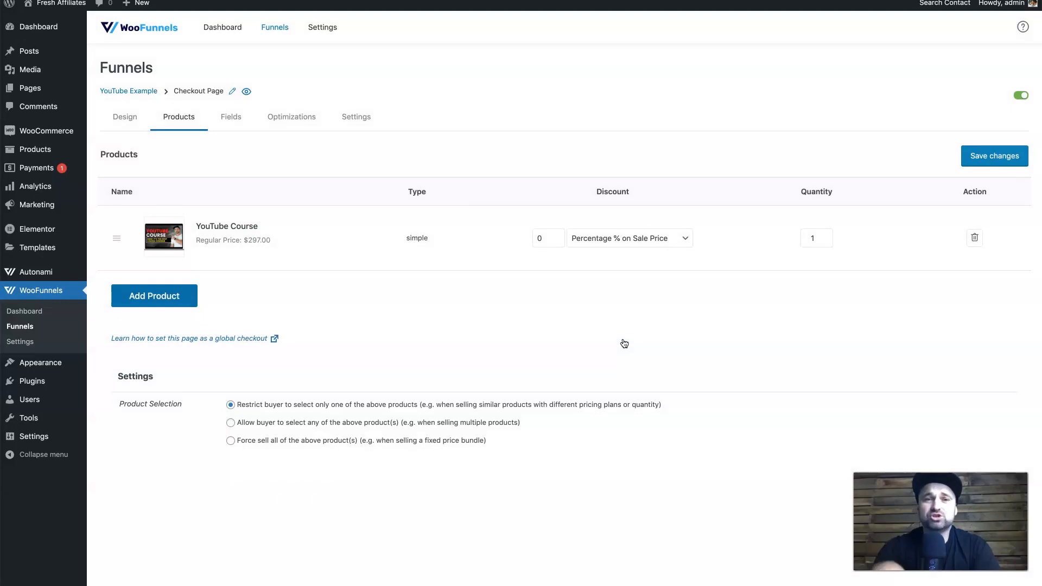
pyautogui.click(1001, 156)
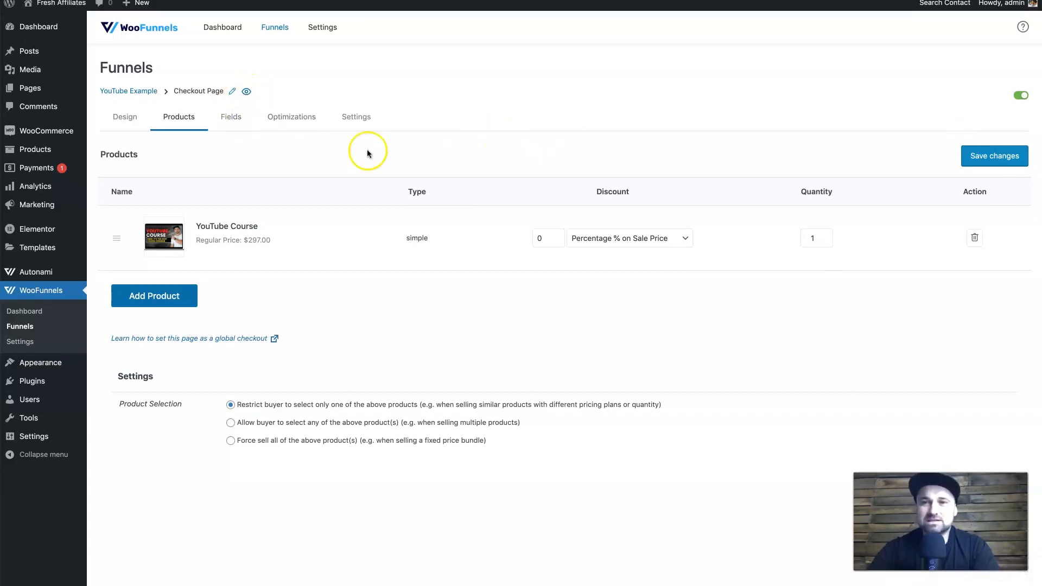
# Preview the checkout page in a new browser tab, review it from the order form to the footer, and return to its product settings.
pyautogui.rightClick(252, 92)
pyautogui.click(275, 93)
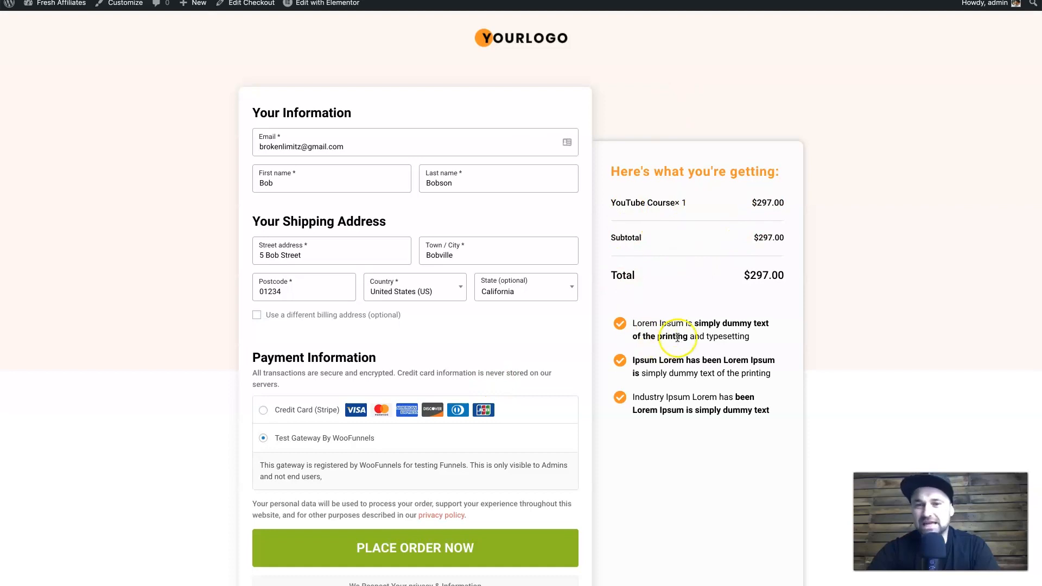
pyautogui.scroll(-4, 543, 391)
pyautogui.click(409, 340)
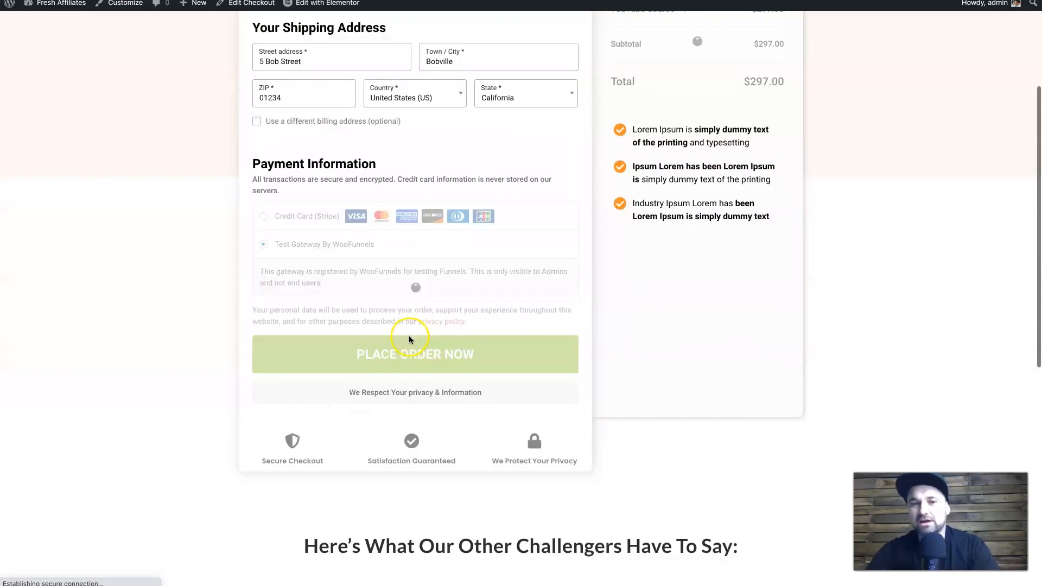
pyautogui.scroll(-4, 404, 381)
pyautogui.scroll(-5, 445, 472)
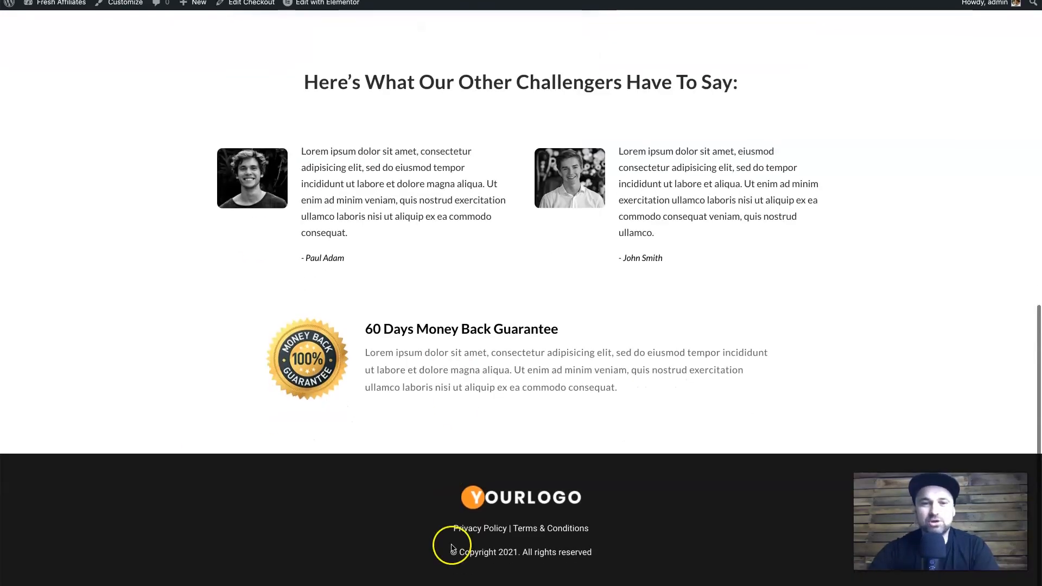
pyautogui.scroll(12, 509, 522)
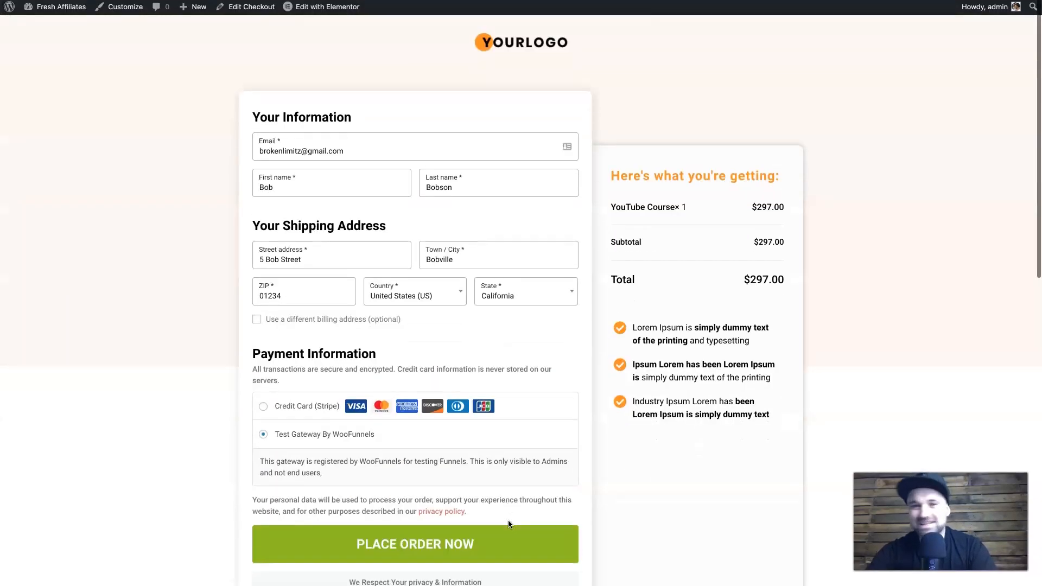
pyautogui.rightClick(99, 192)
pyautogui.click(214, 51)
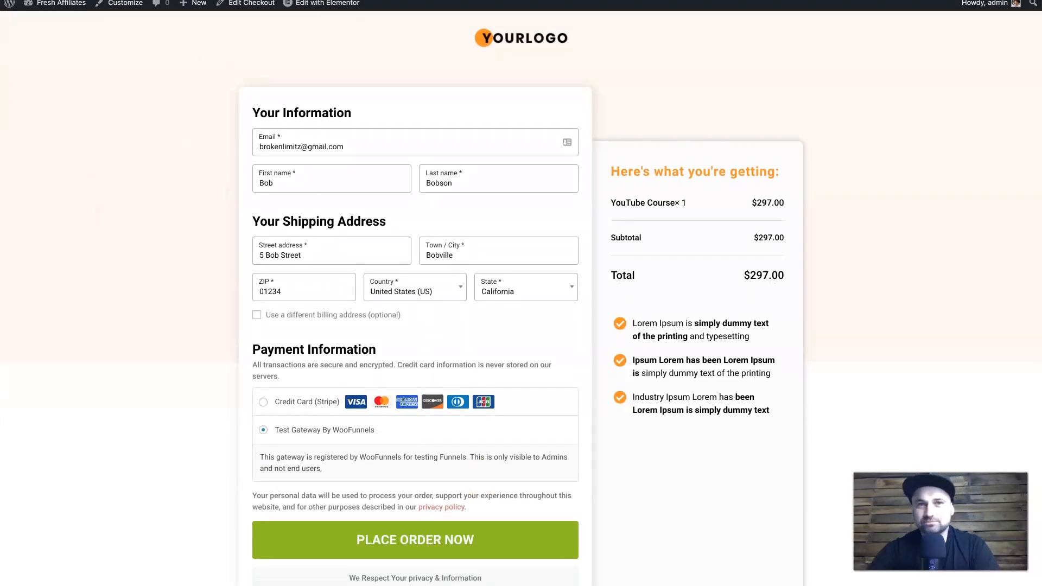
pyautogui.hotkey('ctrl', 'shift', 'Tab')
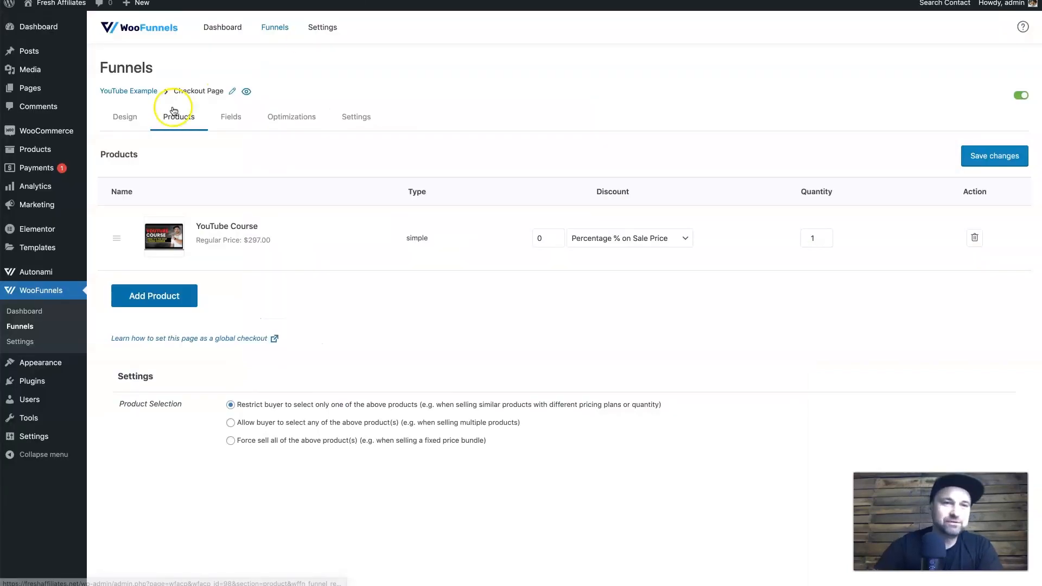
# Add the Twitter Course product to Upsell Offer 1 in the YouTube Example funnel's Upsells step.
pyautogui.click(144, 97)
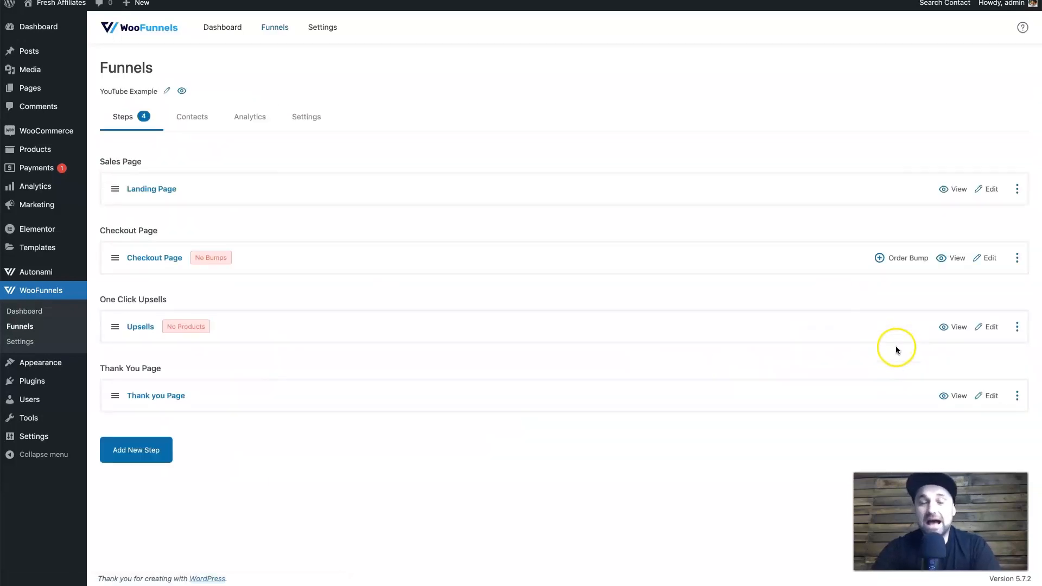
pyautogui.click(992, 327)
pyautogui.click(992, 328)
pyautogui.click(397, 248)
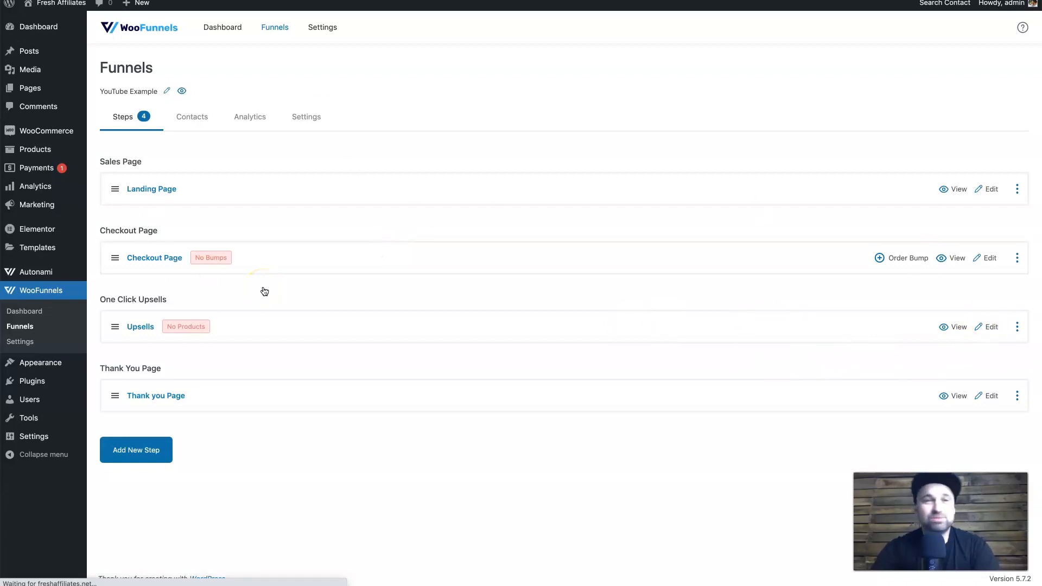
pyautogui.click(312, 357)
pyautogui.click(429, 292)
pyautogui.write('twi')
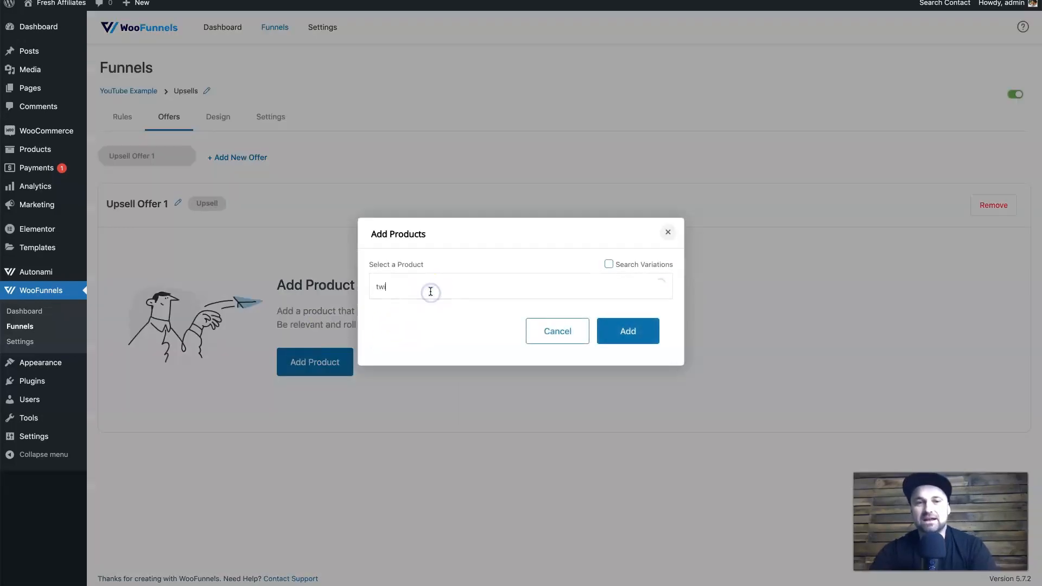
pyautogui.write('tter')
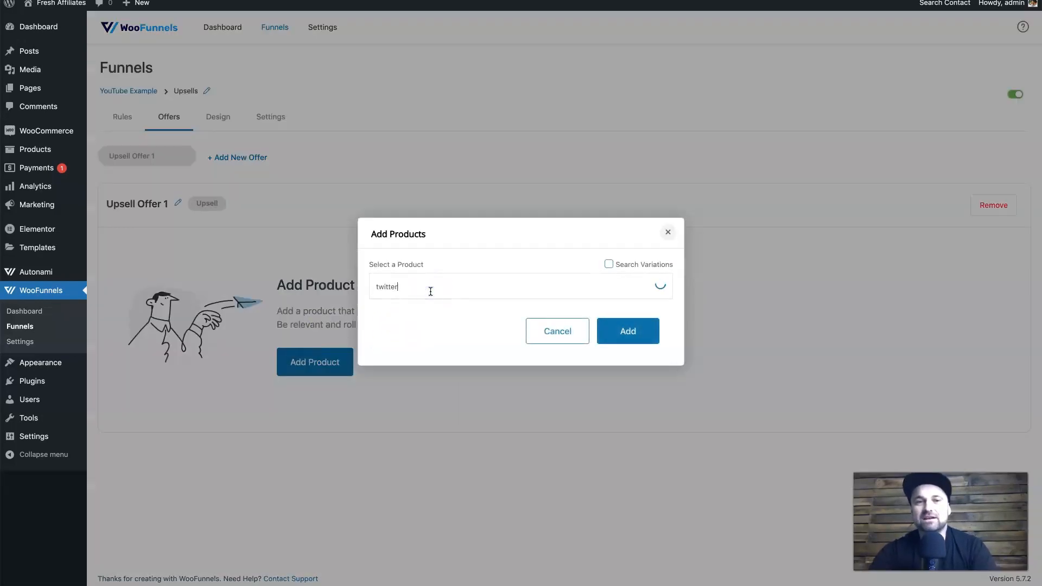
pyautogui.click(450, 312)
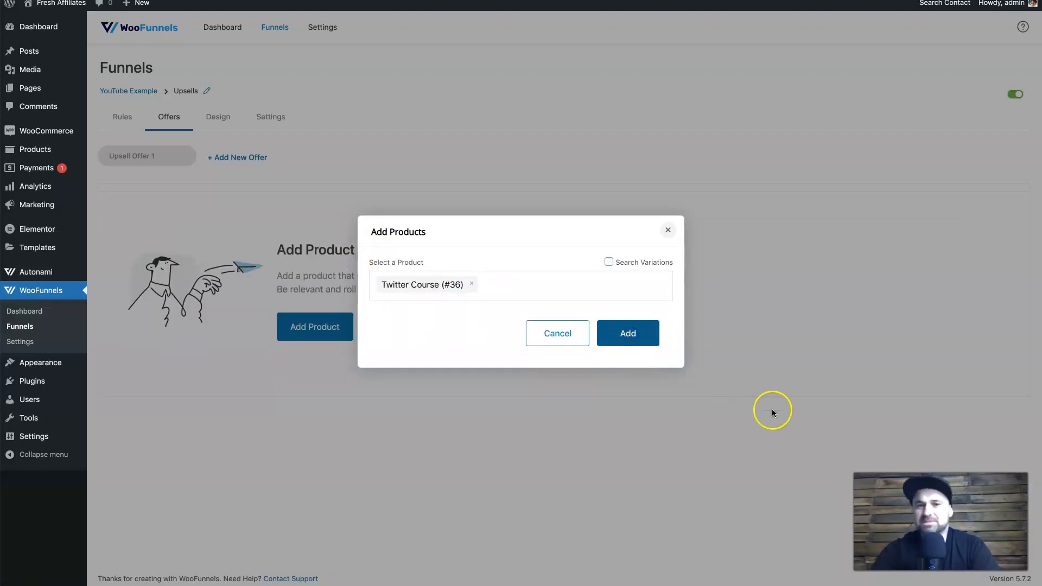
pyautogui.click(630, 335)
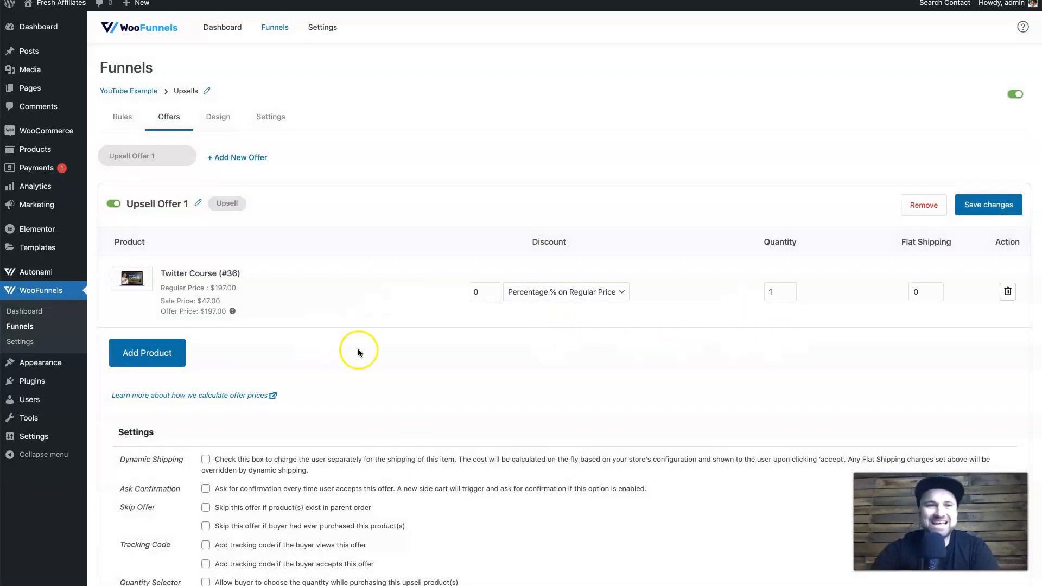
# Set the Twitter Course discount type in Upsell Offer 1 to Percentage % on Sale Price, save the changes, and check the offer's settings.
pyautogui.click(535, 298)
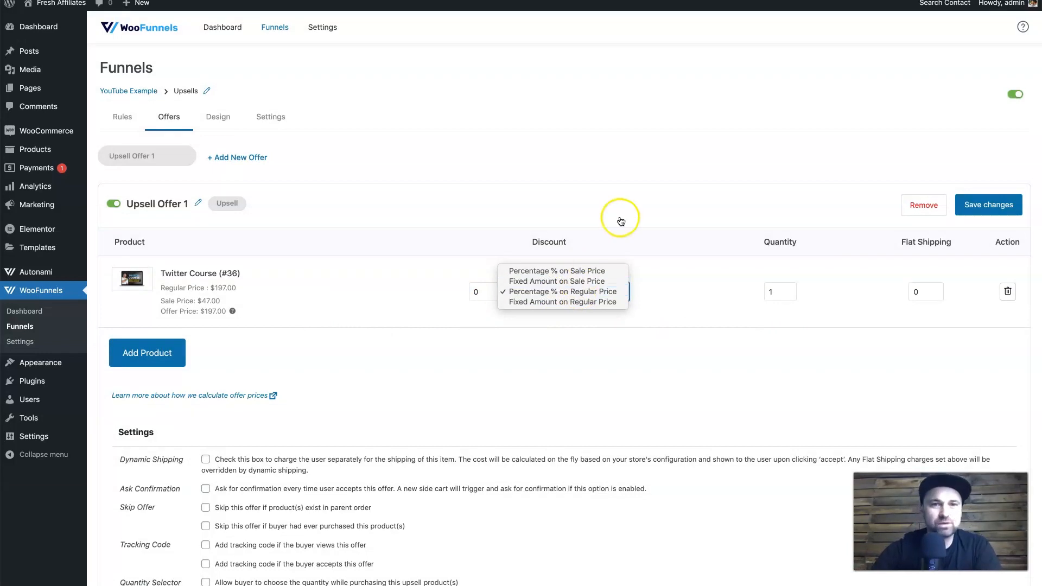
pyautogui.click(576, 271)
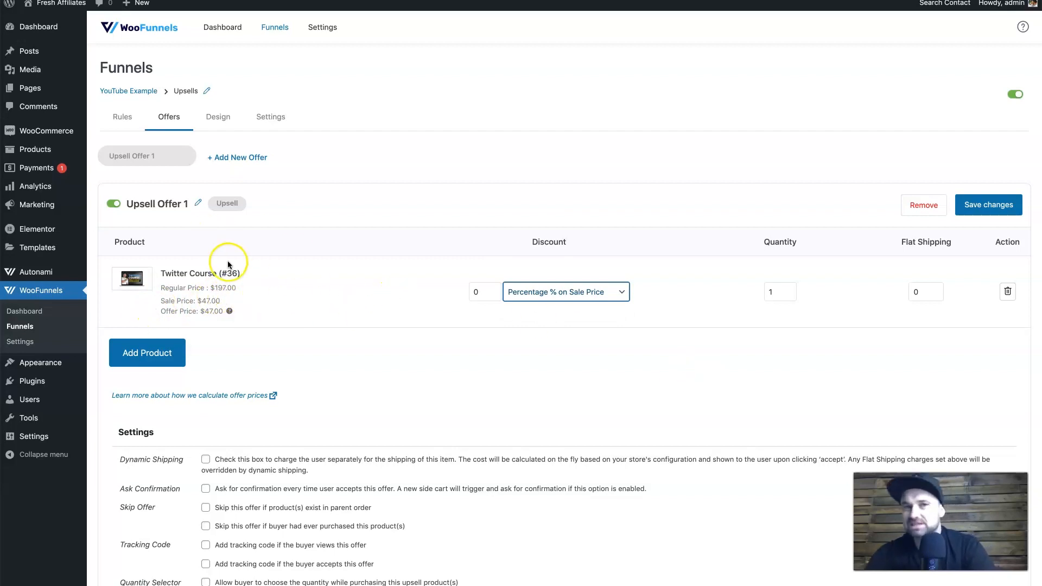
pyautogui.click(991, 216)
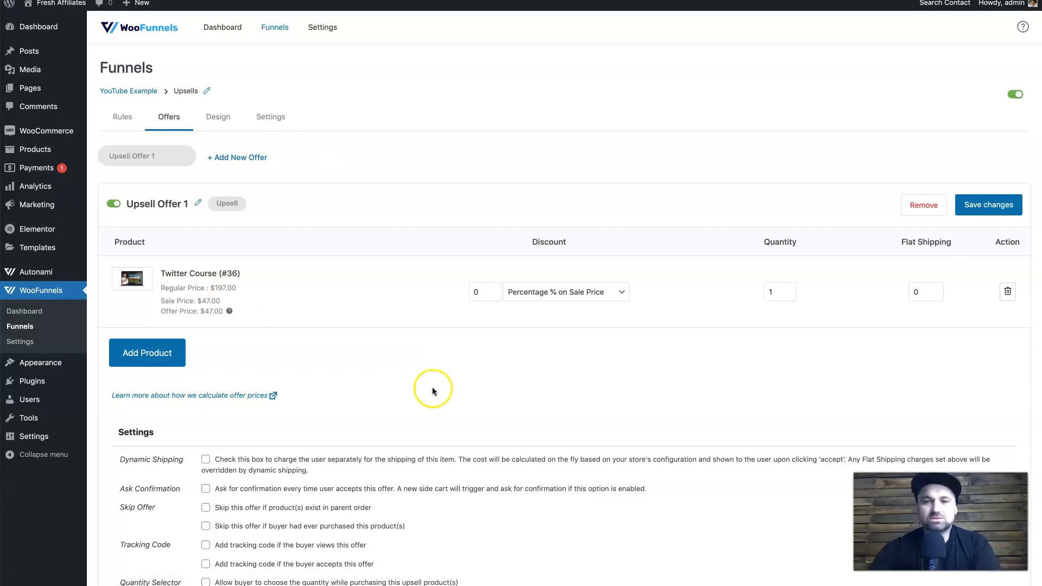
pyautogui.scroll(-3, 433, 389)
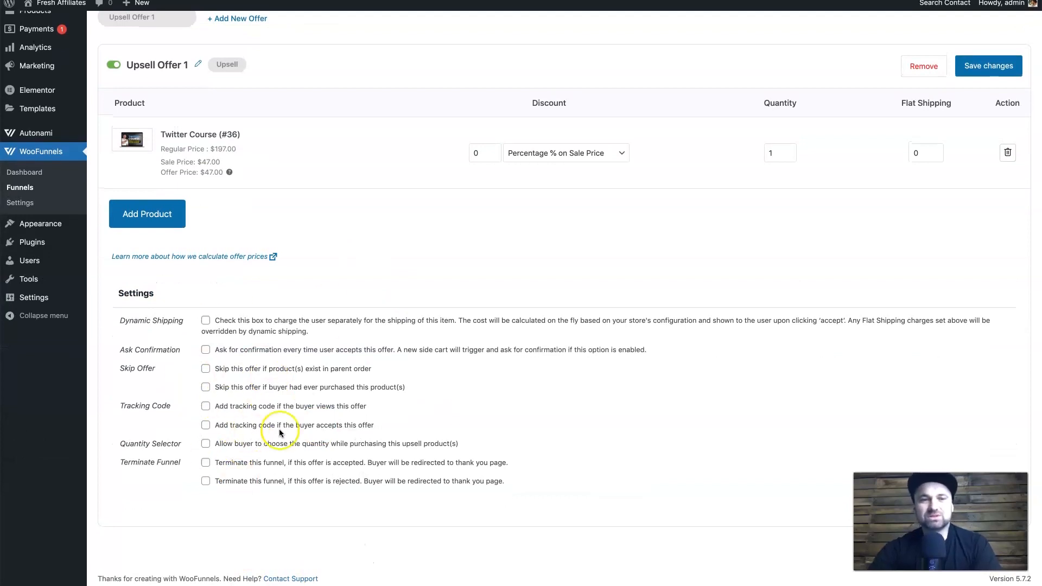
pyautogui.scroll(3, 269, 365)
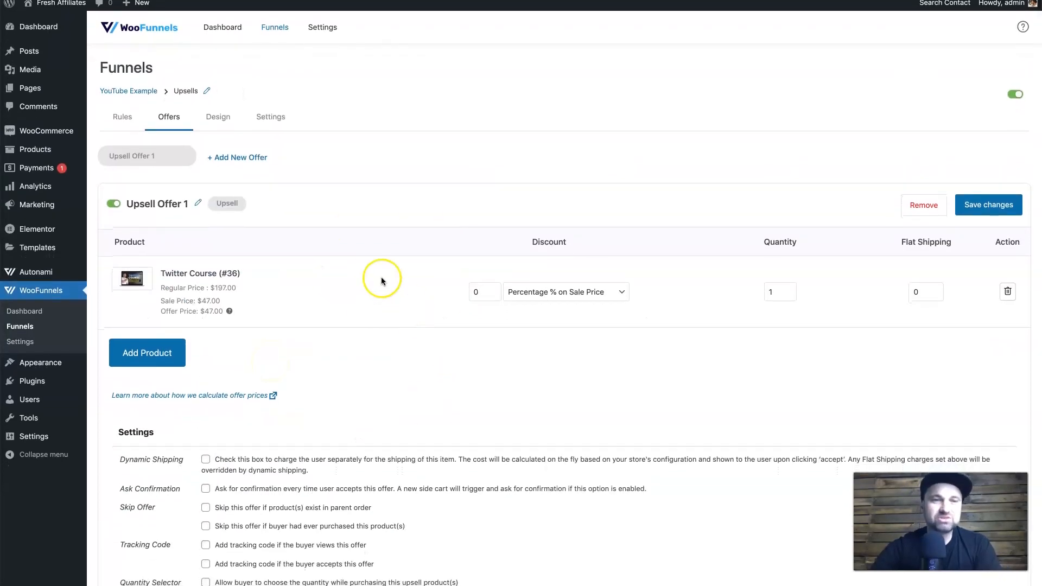
# Return to the YouTube Example funnel's steps and view its live Landing Page down to the pricing section.
pyautogui.click(139, 93)
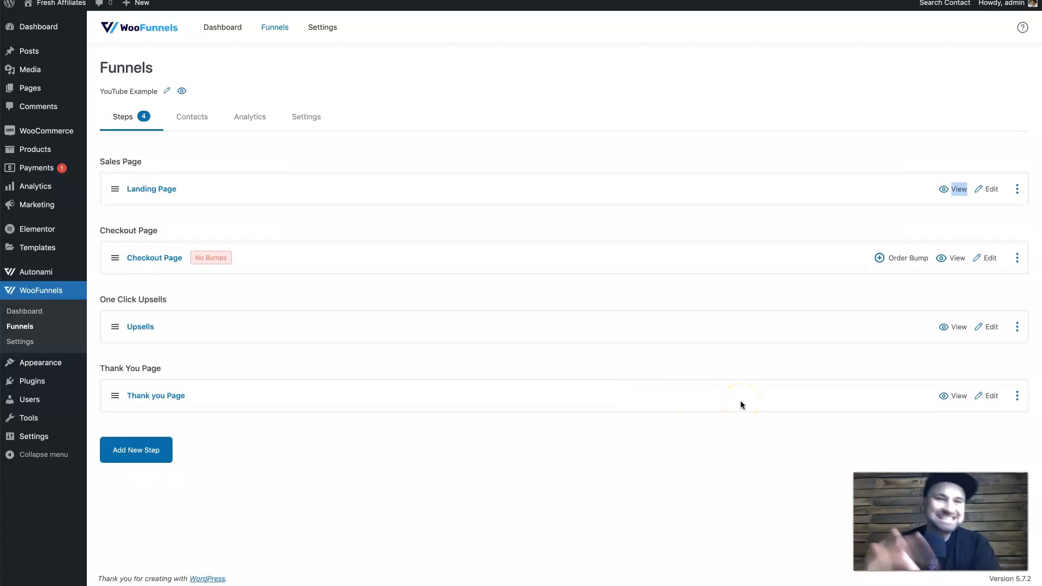
pyautogui.click(833, 224)
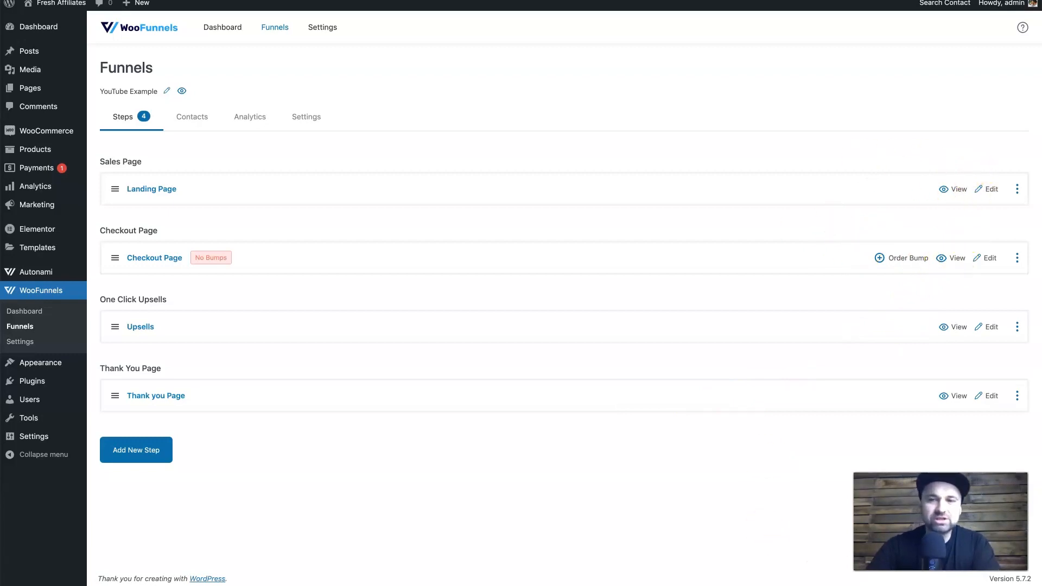
pyautogui.click(965, 191)
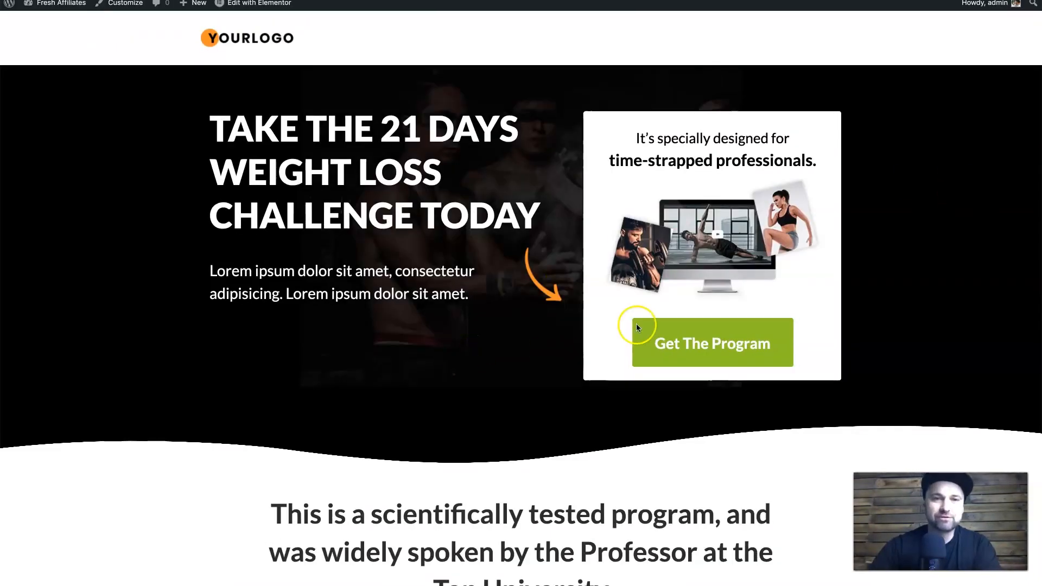
pyautogui.scroll(-20, 456, 320)
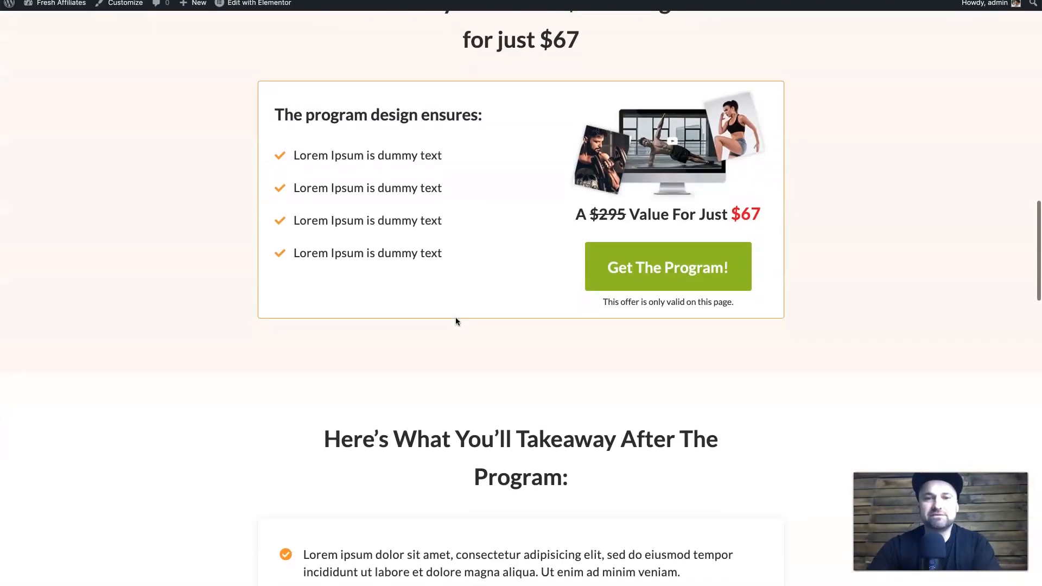
# Proceed from the landing page's Get The Program! offer to the checkout and place the YouTube Course order.
pyautogui.click(649, 279)
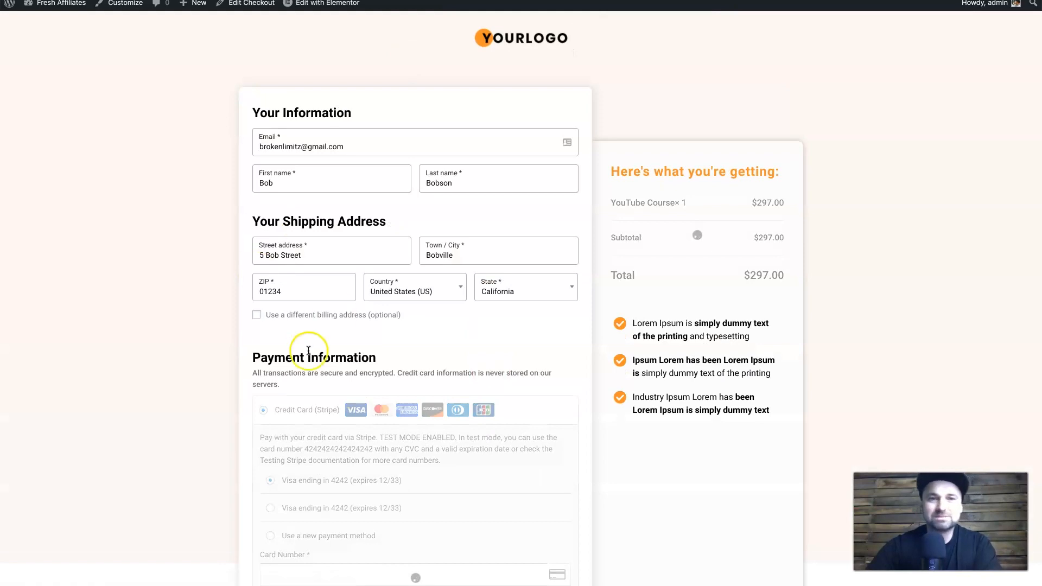
pyautogui.scroll(-3, 190, 428)
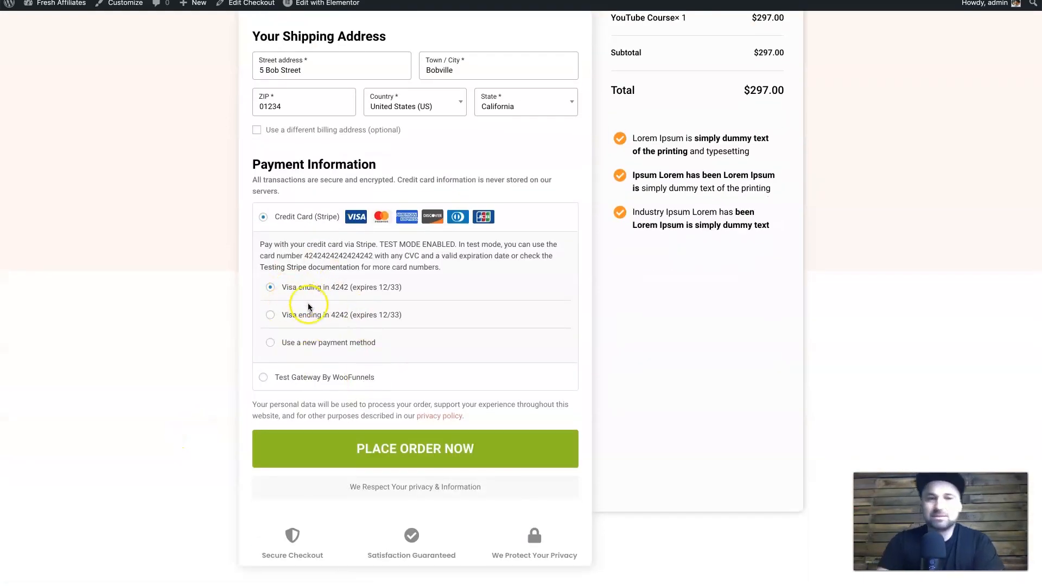
pyautogui.click(384, 454)
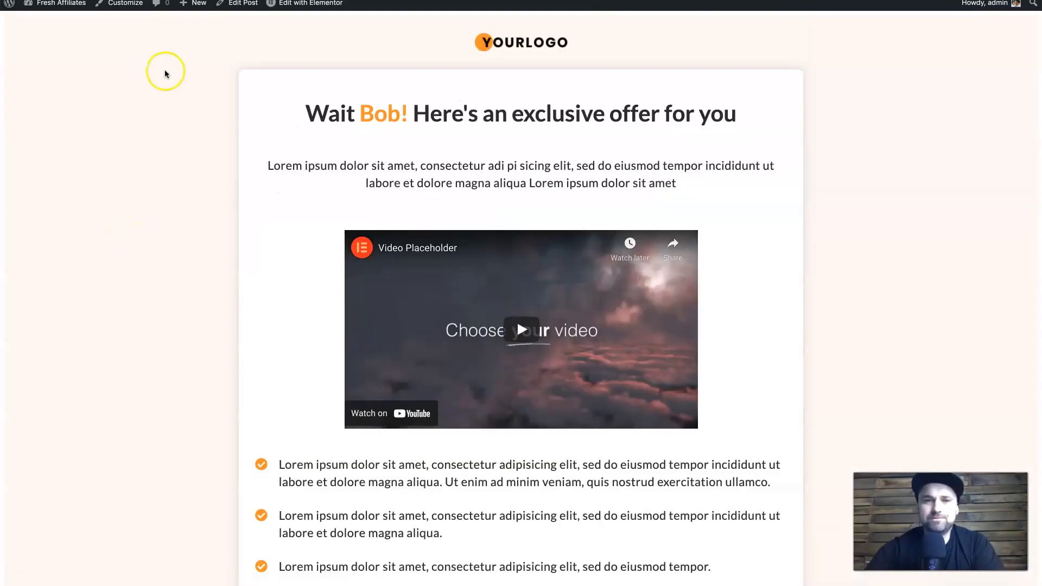
# Review the exclusive upsell offer page and its pricing, and accept the offer to add it to the order.
pyautogui.scroll(-2, 551, 400)
pyautogui.scroll(2, 551, 391)
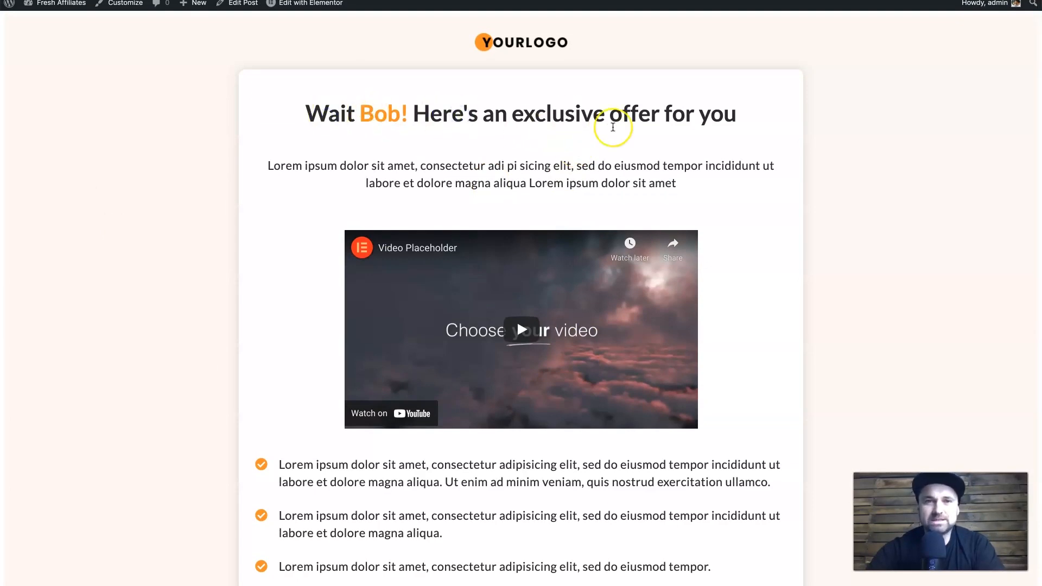
pyautogui.scroll(-5, 613, 127)
pyautogui.tripleClick(481, 383)
pyautogui.click(630, 383)
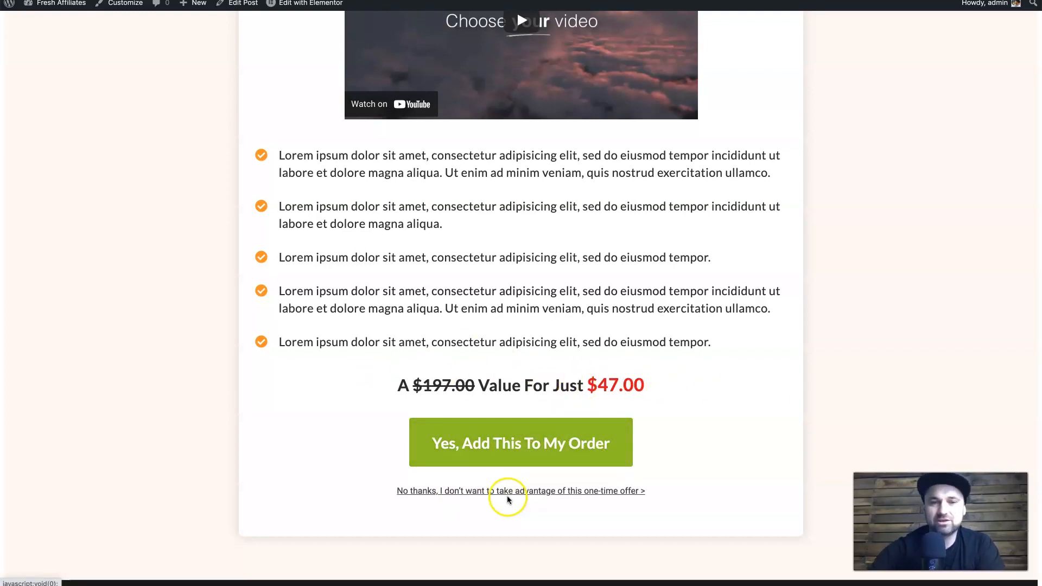
pyautogui.click(536, 456)
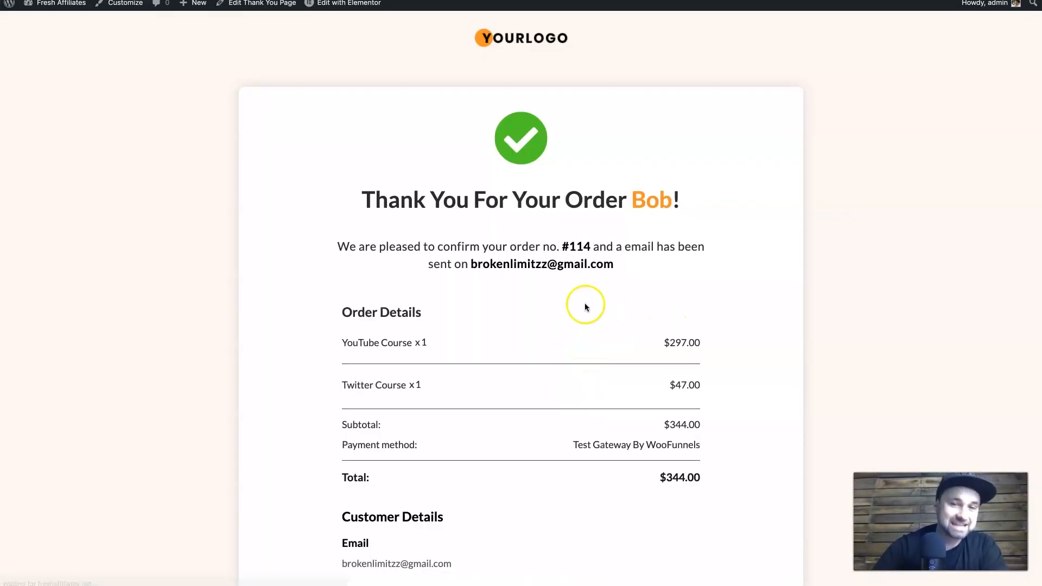
# Review the thank you page, from the order confirmation and purchased courses to the total and customer details.
pyautogui.scroll(-3, 585, 304)
pyautogui.moveTo(328, 98); pyautogui.dragTo(694, 374)
pyautogui.click(715, 399)
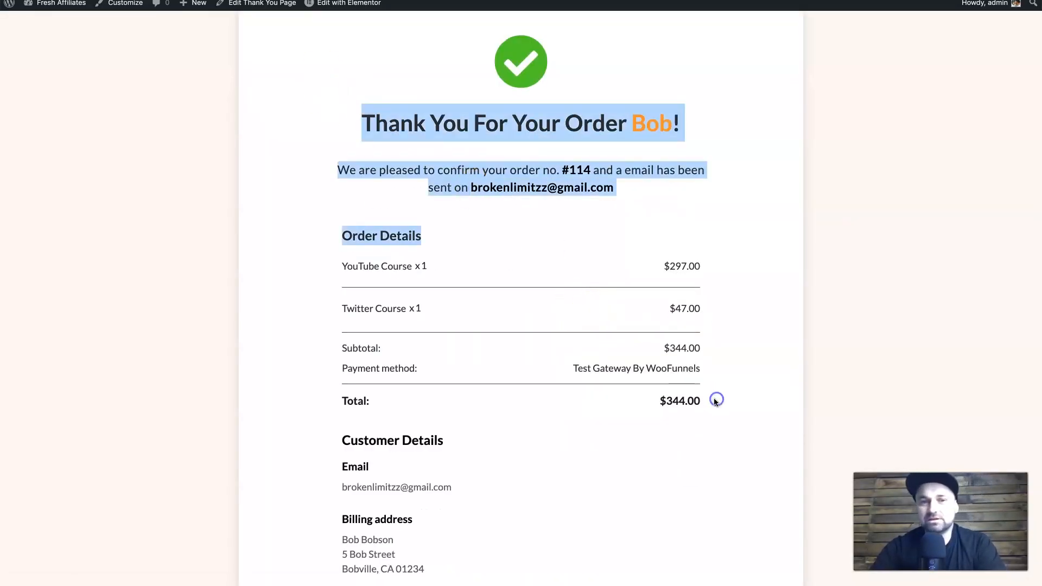
pyautogui.scroll(-5, 714, 399)
pyautogui.scroll(2, 715, 398)
pyautogui.scroll(3, 714, 399)
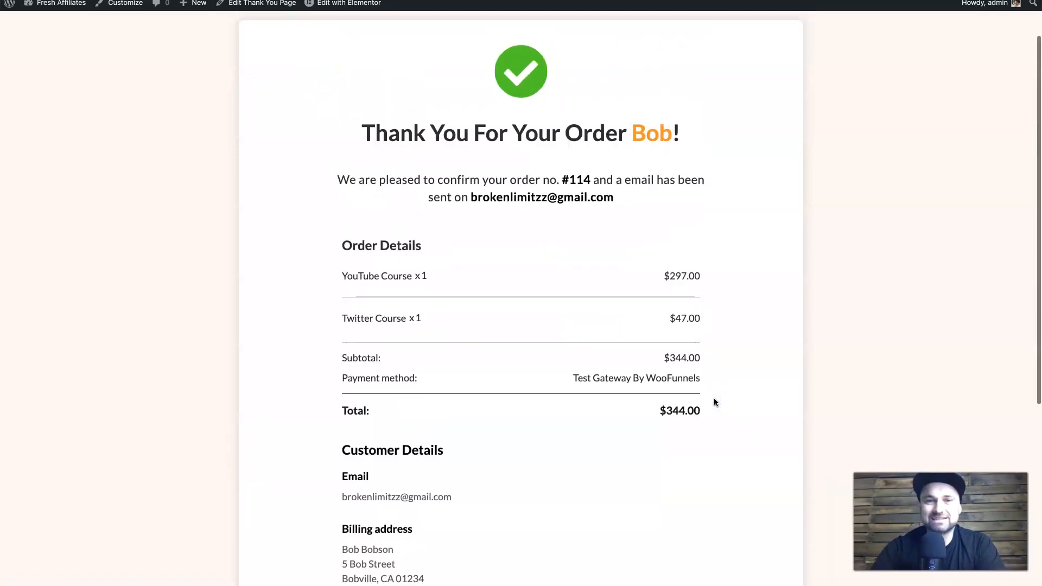
pyautogui.scroll(-1, 714, 398)
pyautogui.scroll(3, 574, 424)
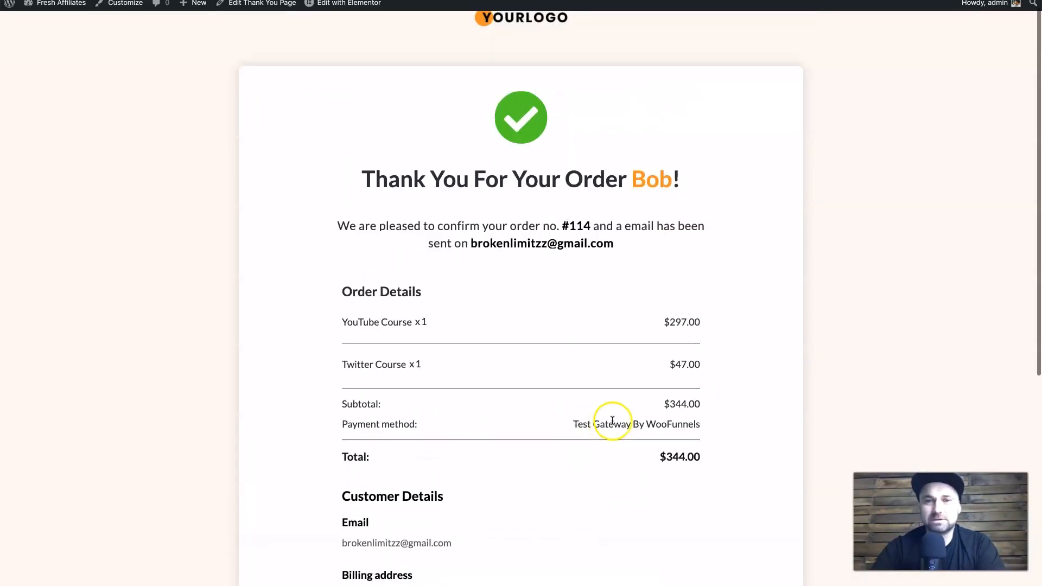
pyautogui.moveTo(718, 452); pyautogui.dragTo(442, 398)
pyautogui.click(441, 398)
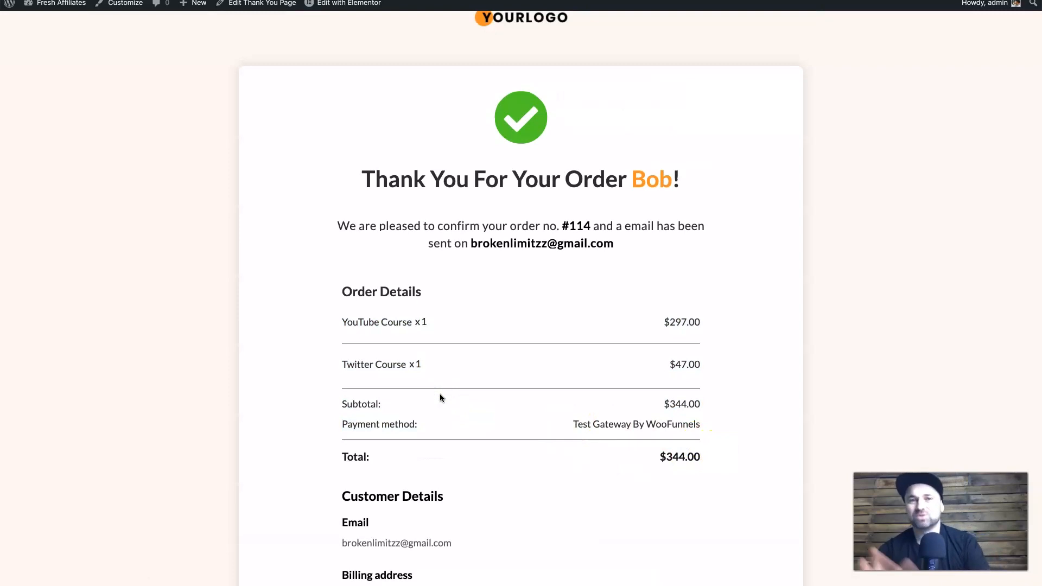
pyautogui.scroll(1, 439, 394)
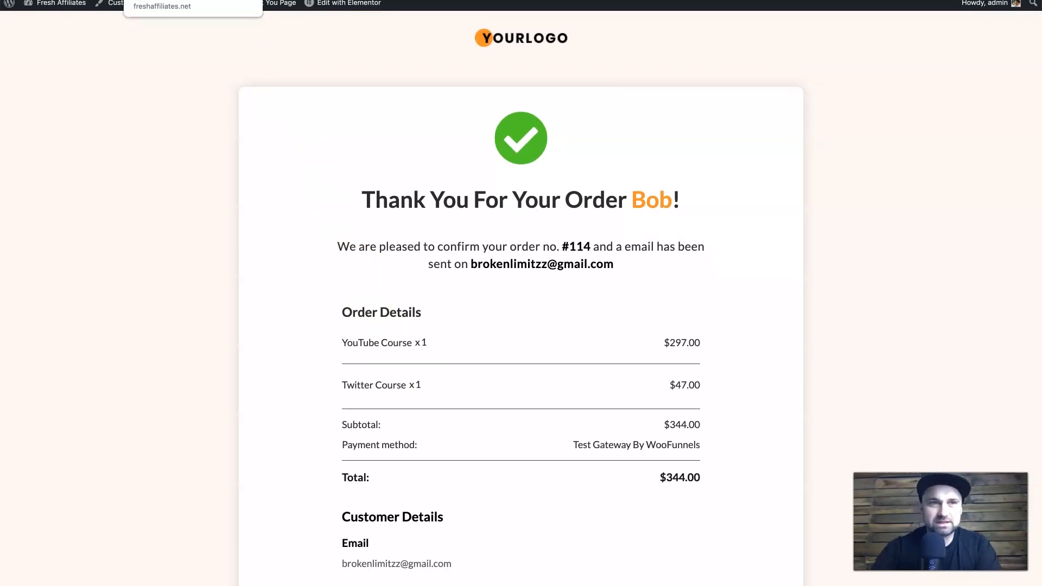
# Switch back to the WordPress admin browser tab and open the Autonami dashboard.
pyautogui.click(169, 0)
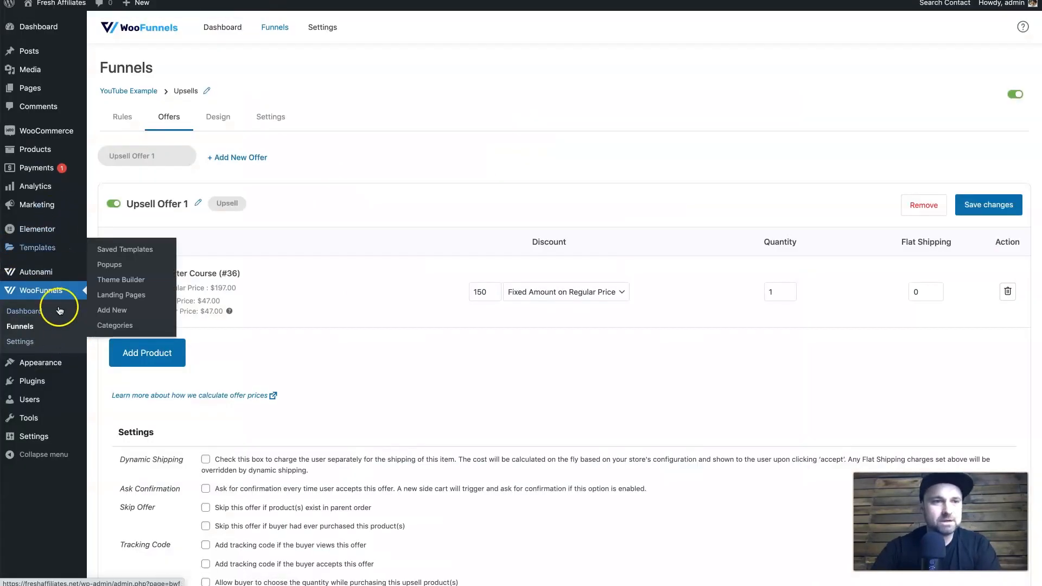
pyautogui.moveTo(45, 280)
pyautogui.click(115, 275)
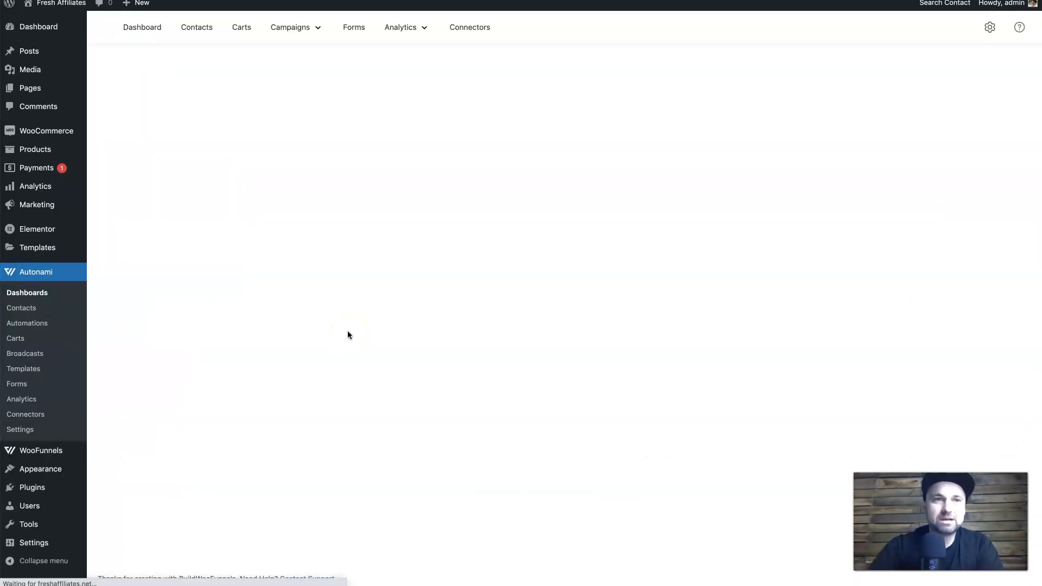
pyautogui.click(254, 58)
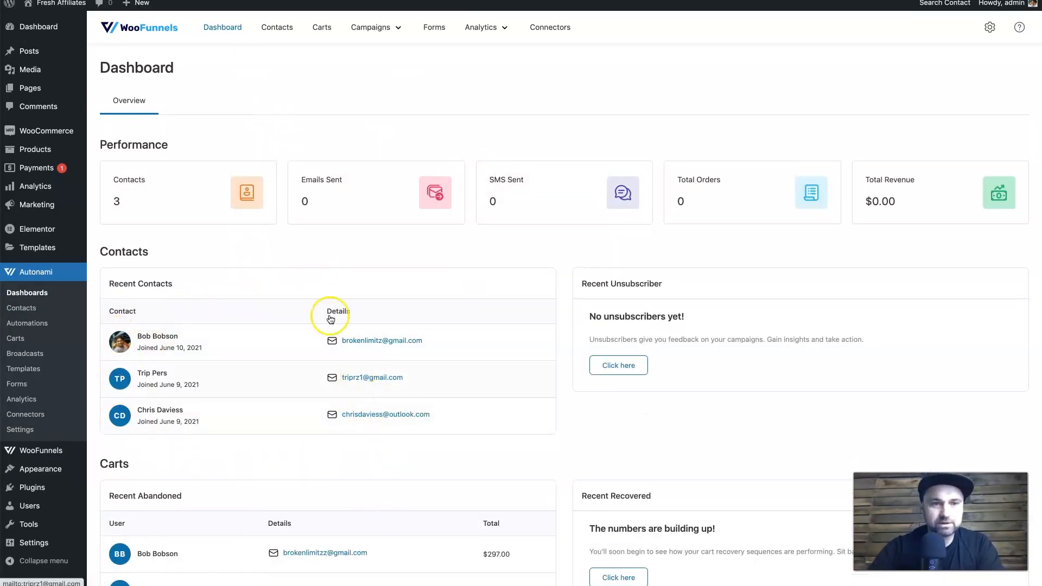
# Examine the Autonami dashboard's recent contacts, abandoned and recovered carts, campaigns and emails sections.
pyautogui.scroll(-4, 250, 421)
pyautogui.moveTo(108, 257); pyautogui.dragTo(228, 262)
pyautogui.click(227, 265)
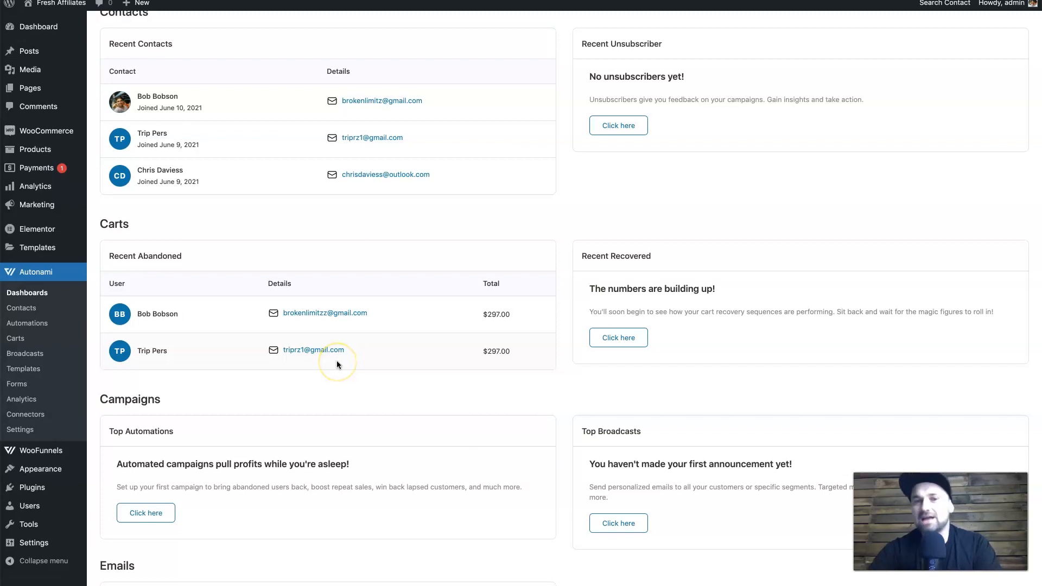
pyautogui.scroll(-5, 190, 357)
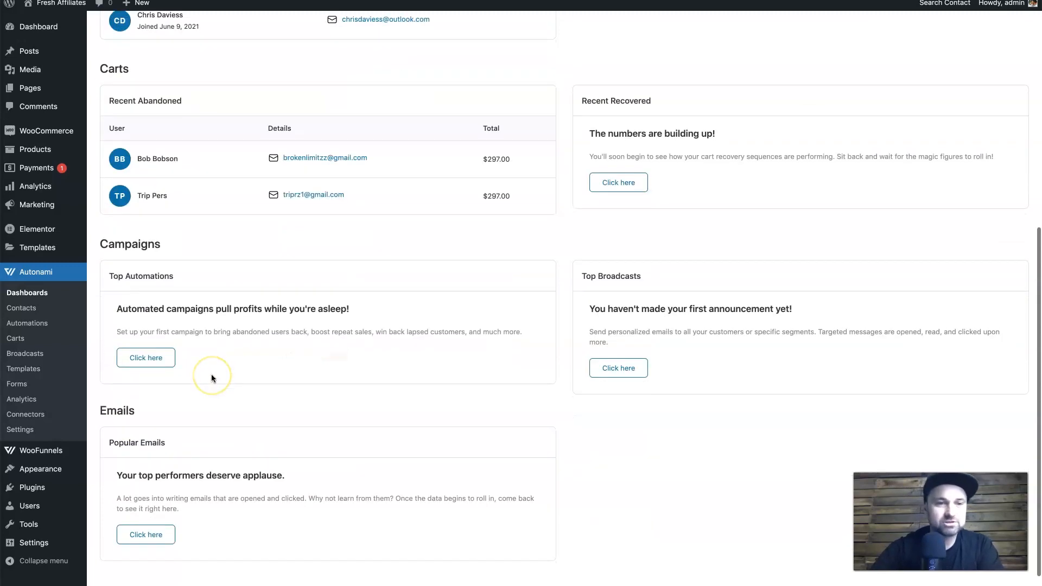
pyautogui.scroll(10, 810, 458)
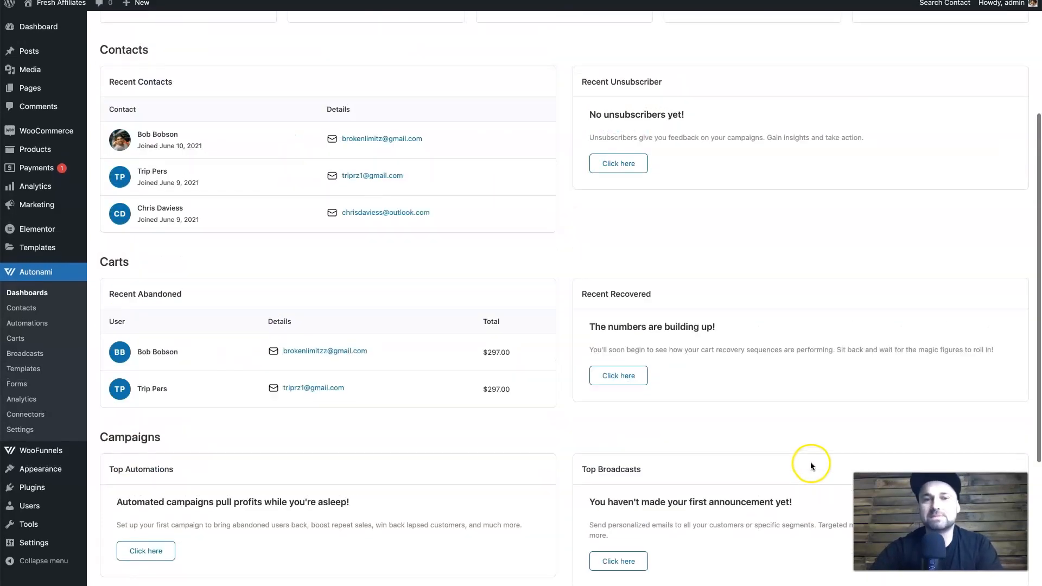
pyautogui.moveTo(581, 280); pyautogui.dragTo(728, 284)
pyautogui.click(728, 284)
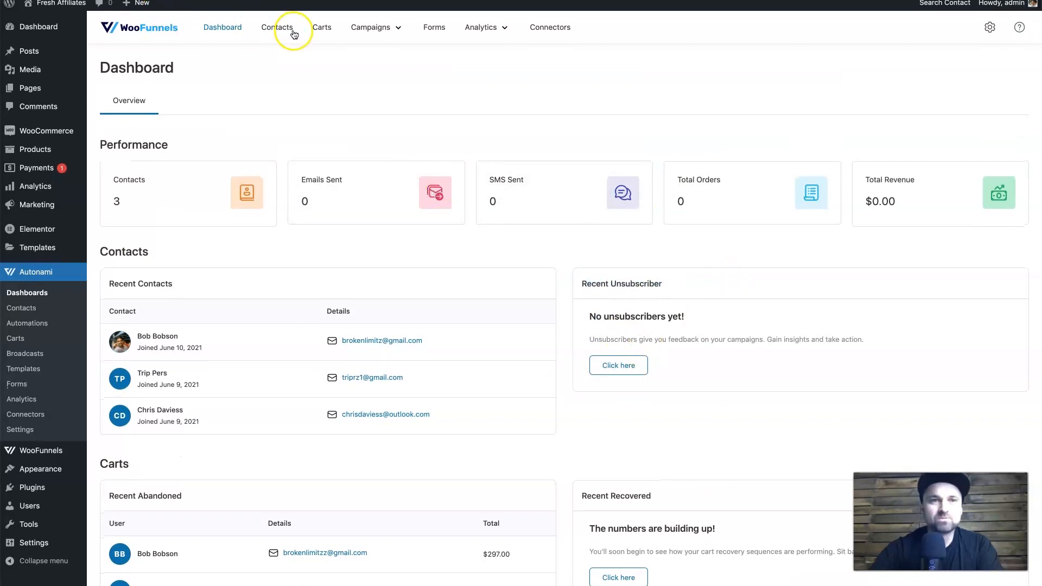
# Open the second contact in the Autonami contacts list and examine its profile, engagement, orders and funnels details.
pyautogui.click(276, 27)
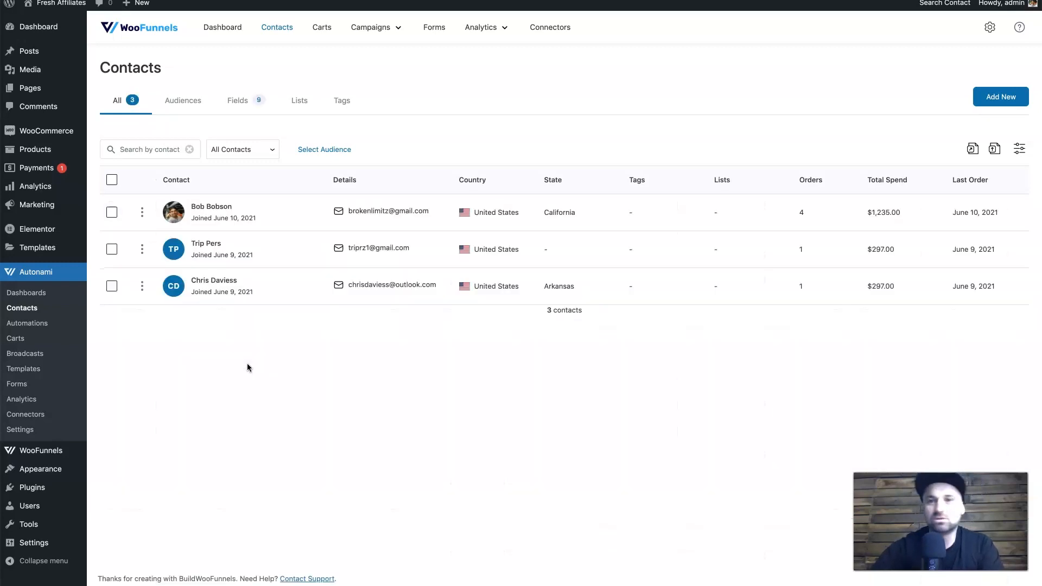
pyautogui.click(207, 244)
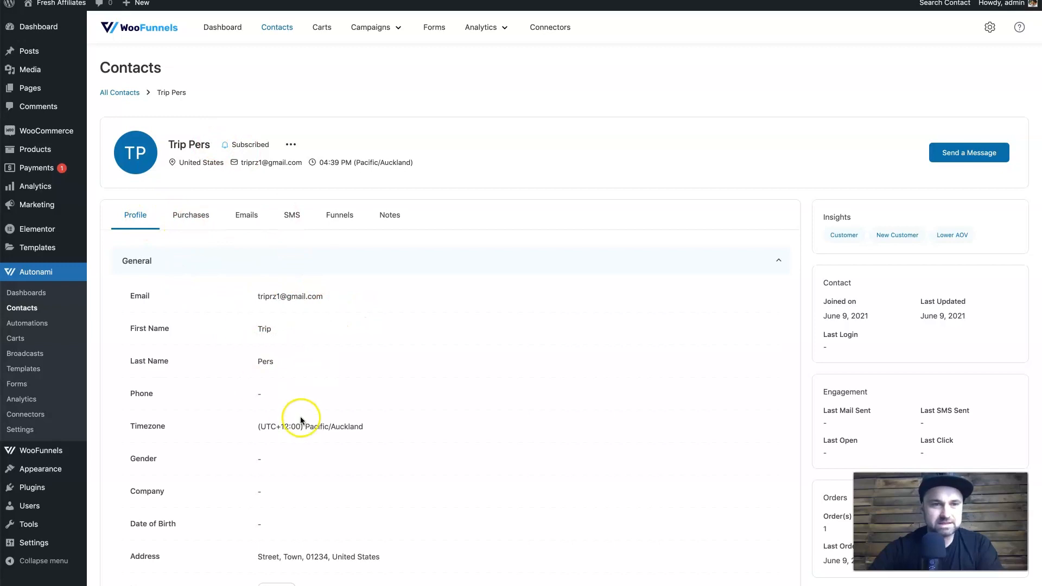
pyautogui.scroll(-4, 360, 559)
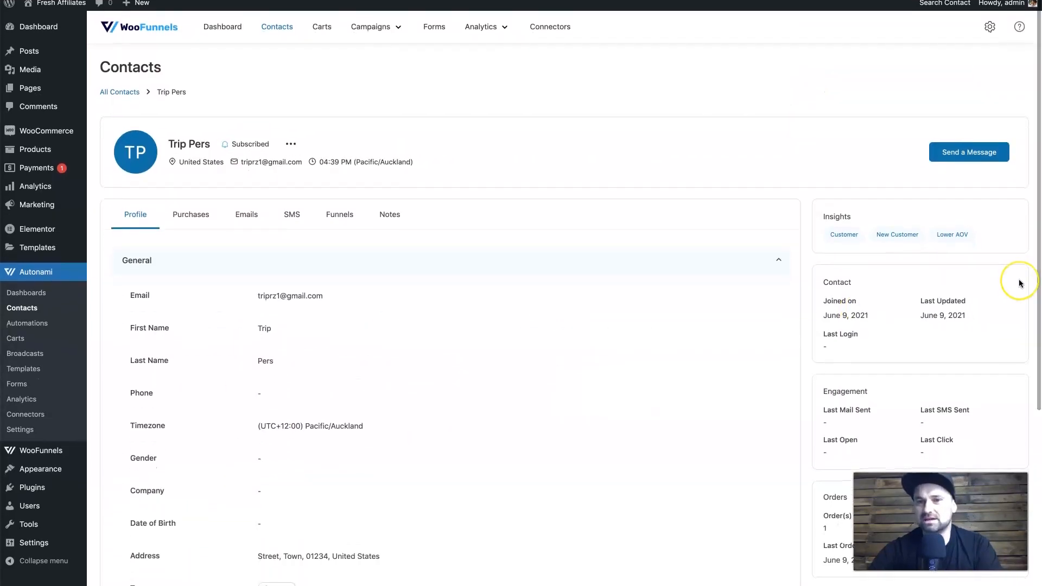
pyautogui.scroll(-5, 1017, 279)
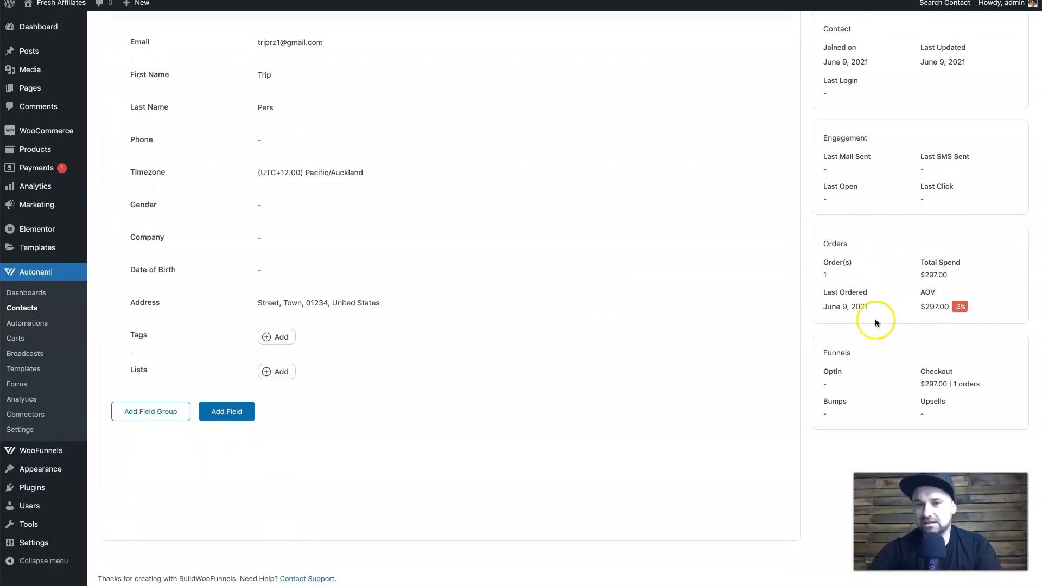
pyautogui.scroll(5, 877, 344)
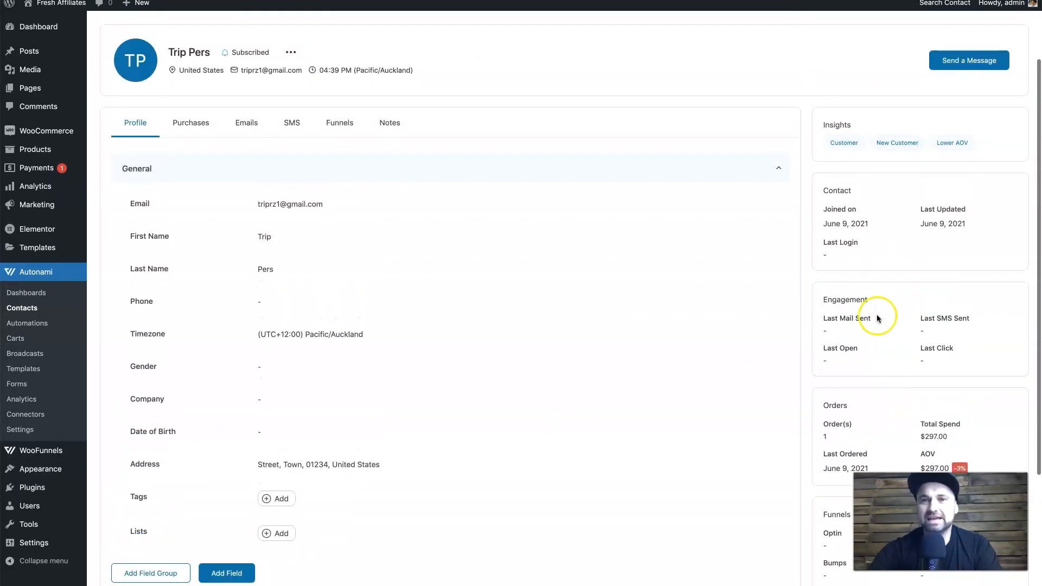
# View the contact's purchases, emails and SMS records.
pyautogui.click(206, 220)
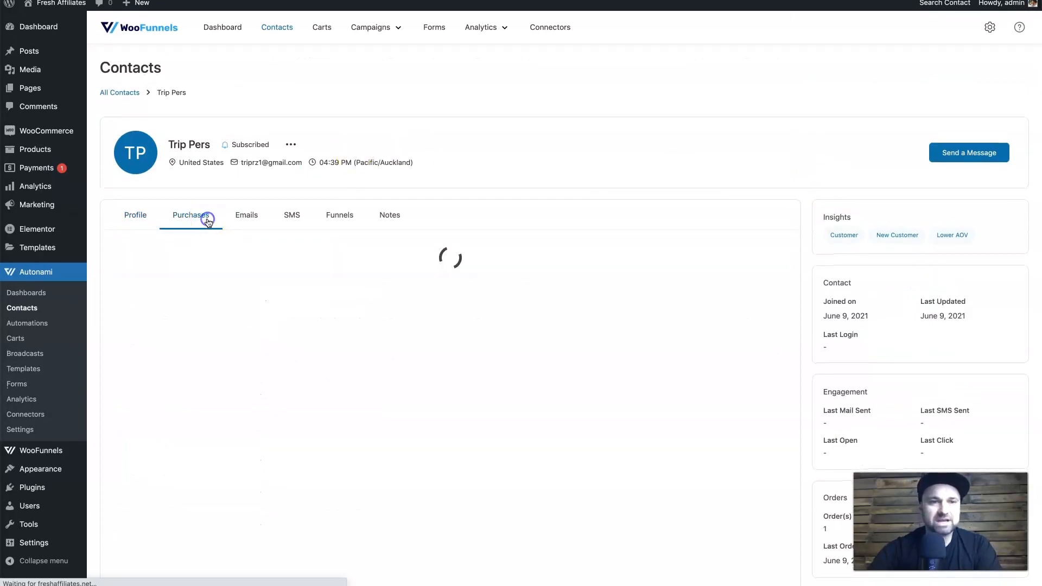
pyautogui.click(257, 224)
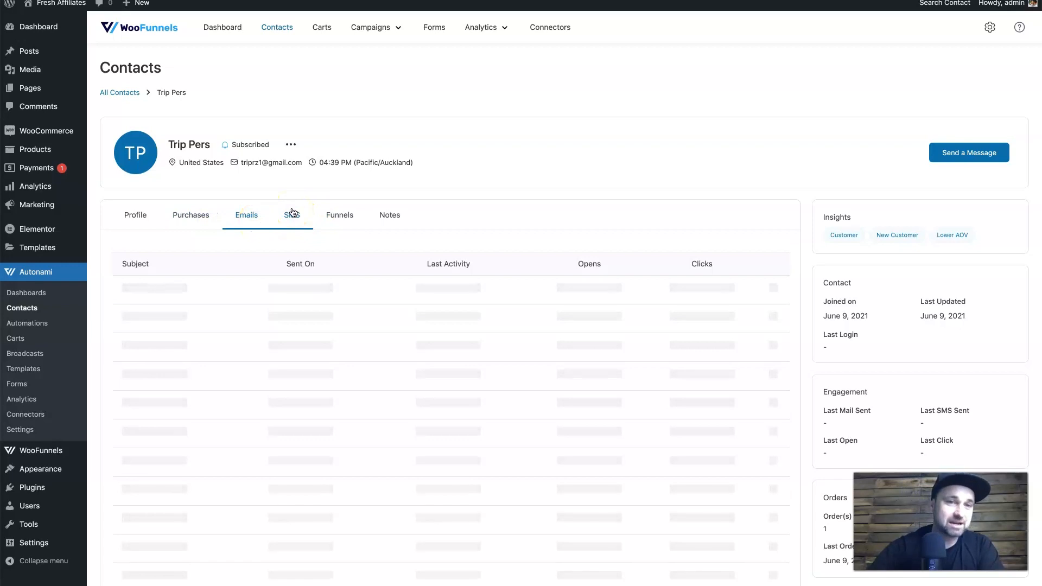
pyautogui.click(330, 224)
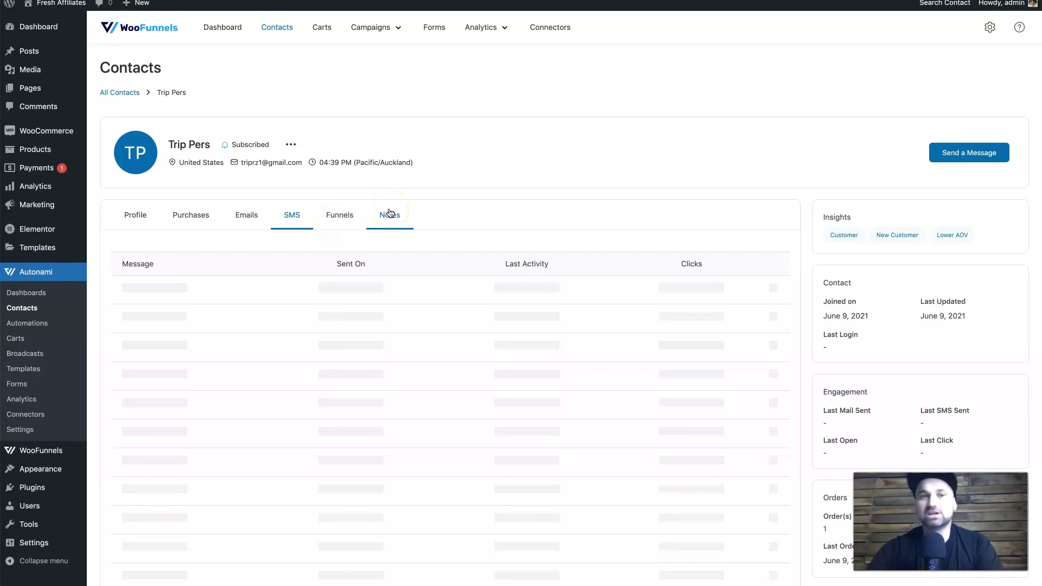
# Open a new message to the contact, examine its type, subject and body fields, and close it without sending.
pyautogui.click(526, 224)
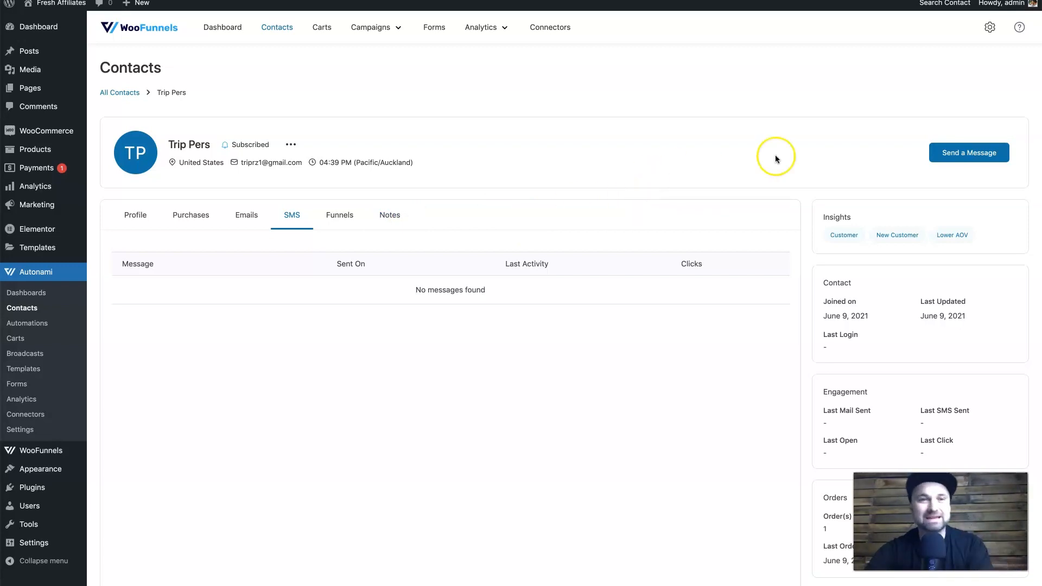
pyautogui.click(965, 151)
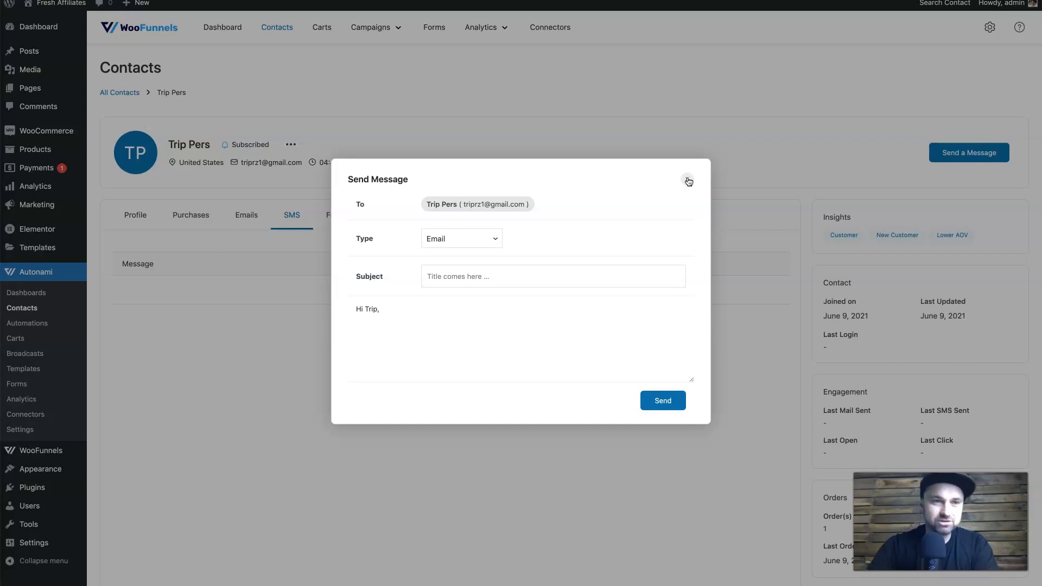
pyautogui.click(435, 324)
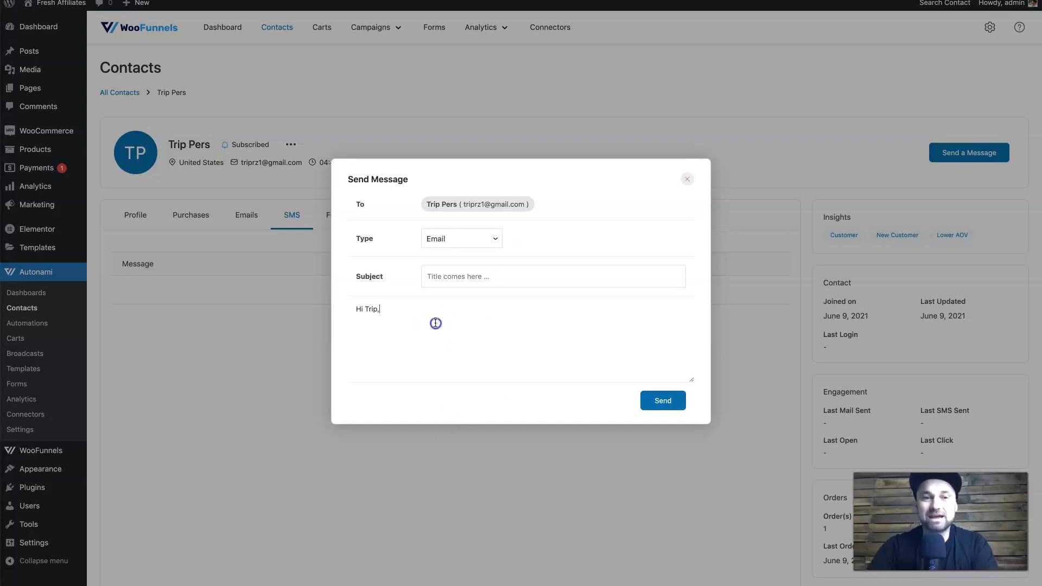
pyautogui.click(686, 178)
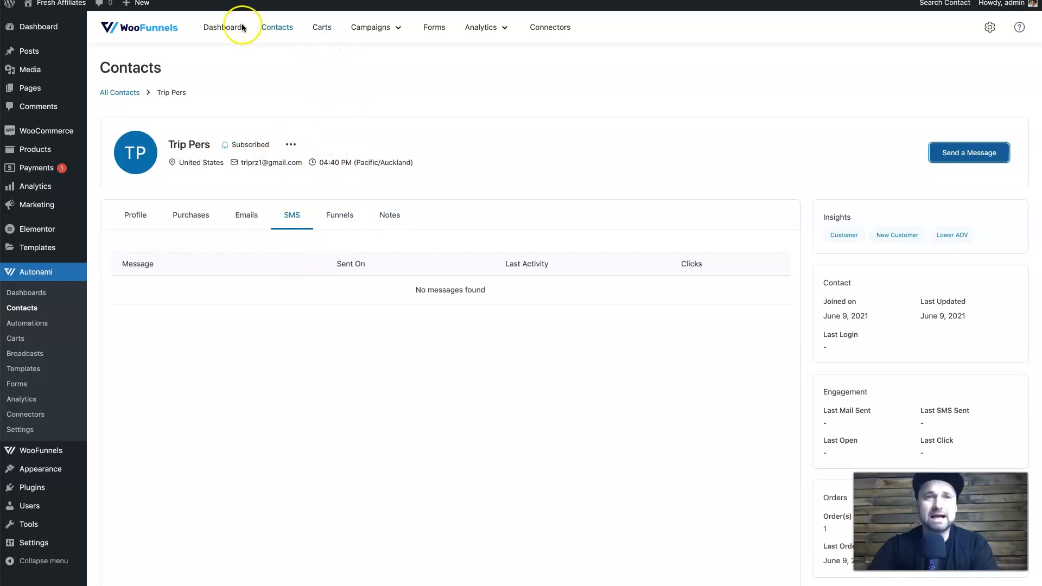
# View the recoverable, recovered and lost carts in Autonami, ending on the recoverable ones.
pyautogui.click(318, 26)
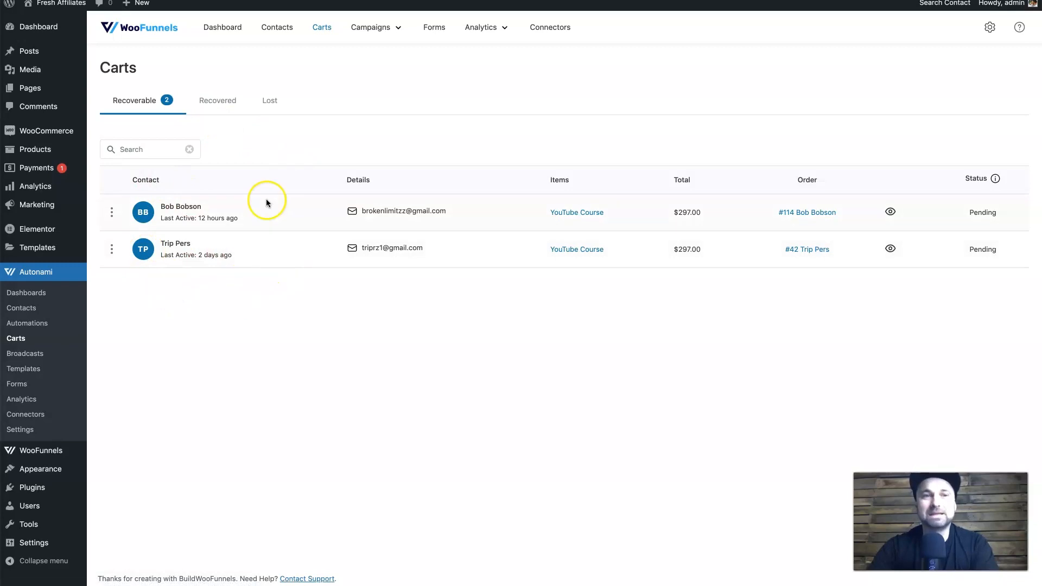
pyautogui.click(218, 100)
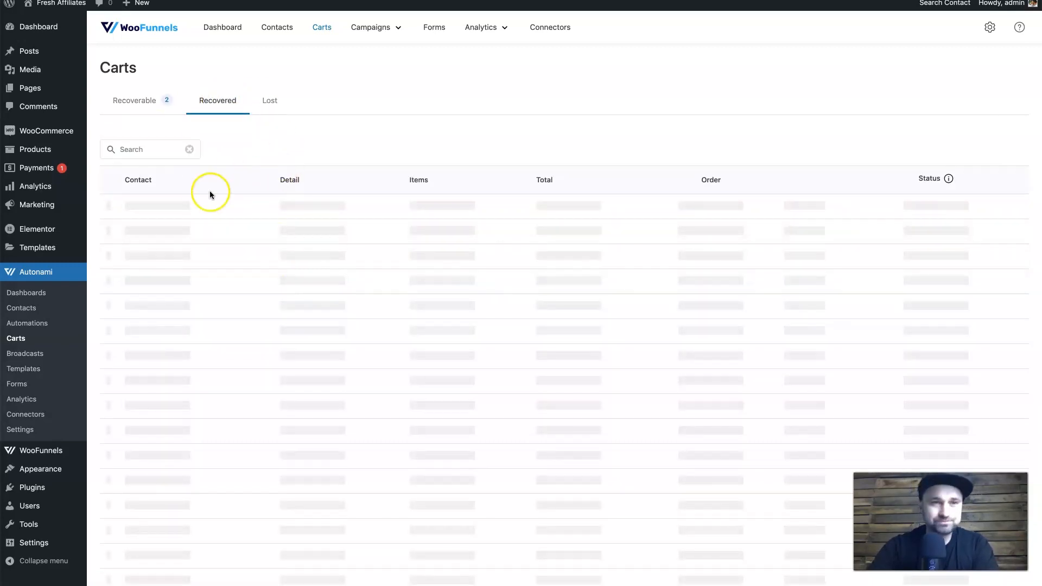
pyautogui.click(269, 98)
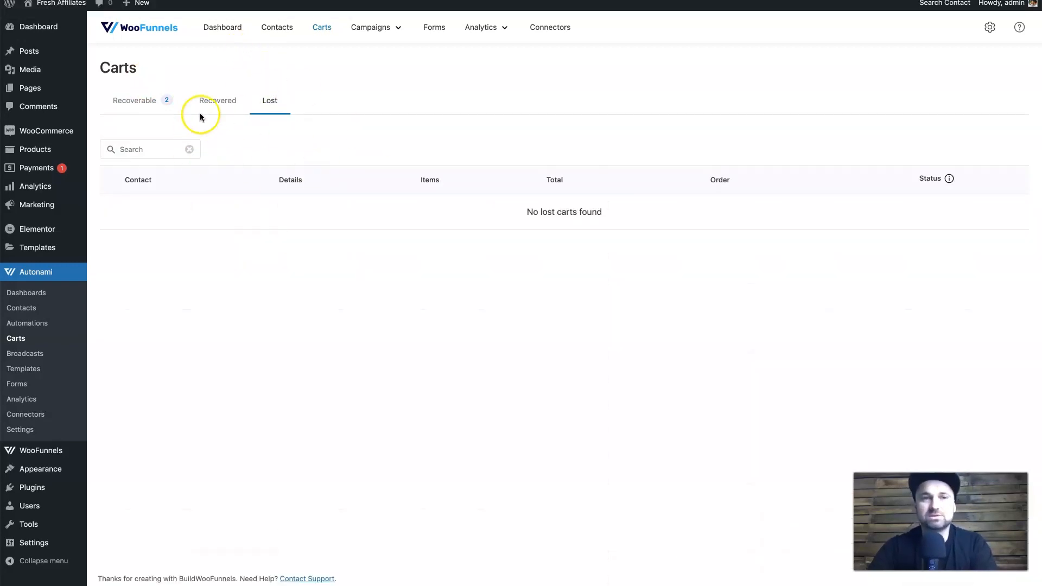
pyautogui.click(211, 105)
pyautogui.click(152, 112)
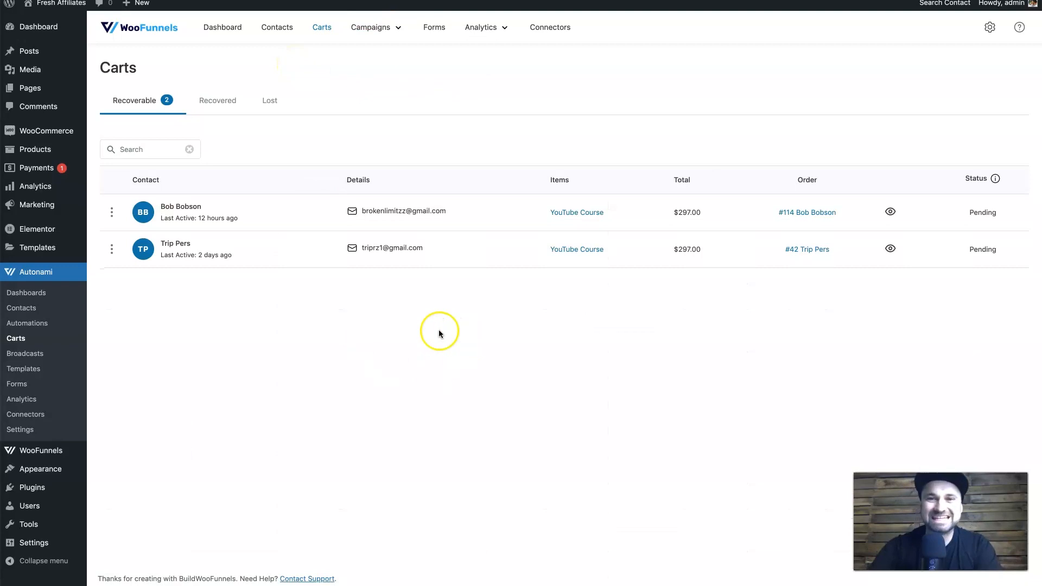
# Open the Cart Abandonment automation and examine the recipient, subject and body settings of its Send Email action.
pyautogui.moveTo(362, 39)
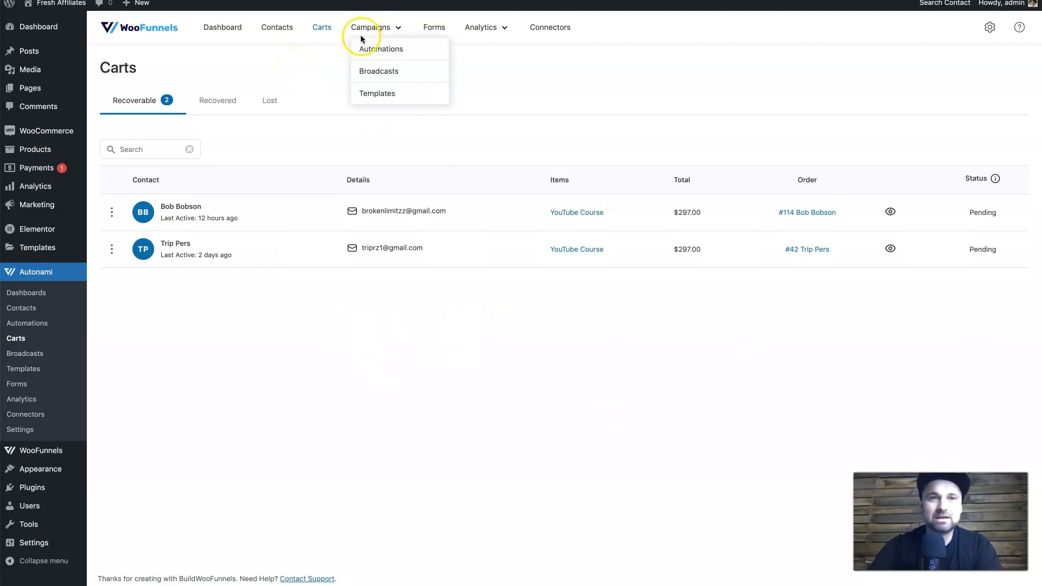
pyautogui.click(391, 48)
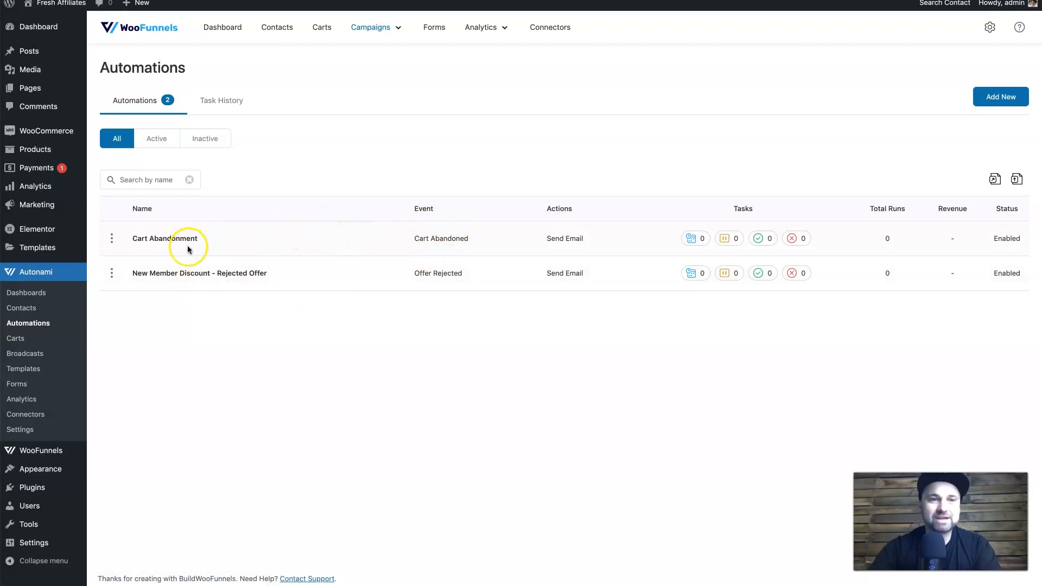
pyautogui.click(158, 238)
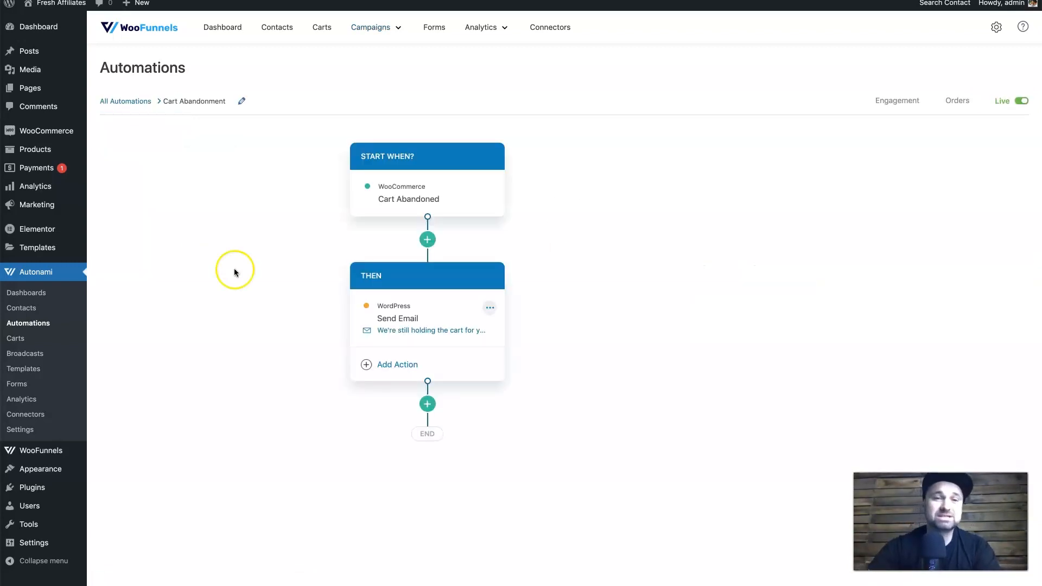
pyautogui.click(479, 331)
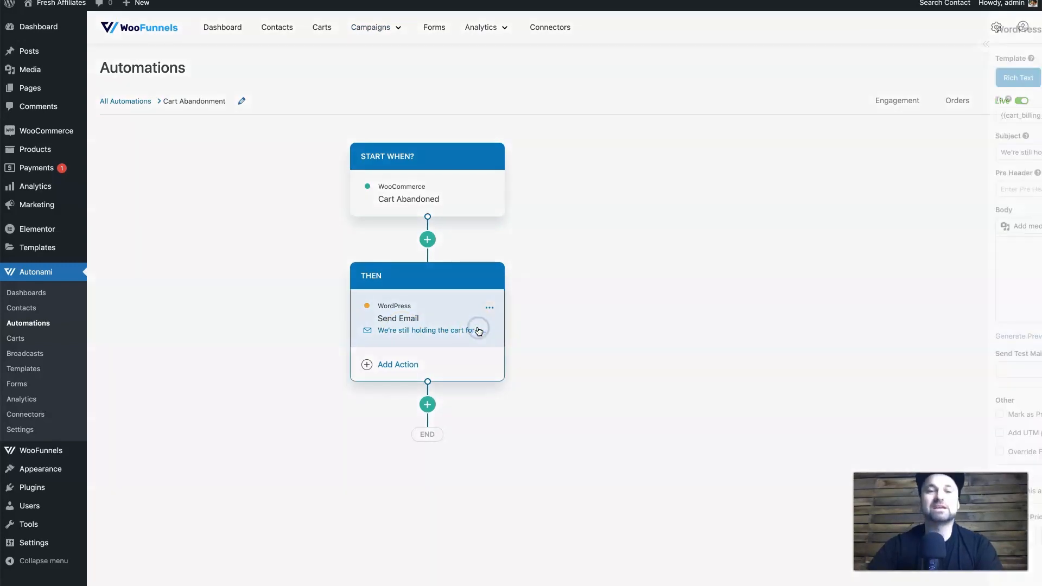
pyautogui.scroll(-2, 947, 388)
pyautogui.scroll(2, 947, 389)
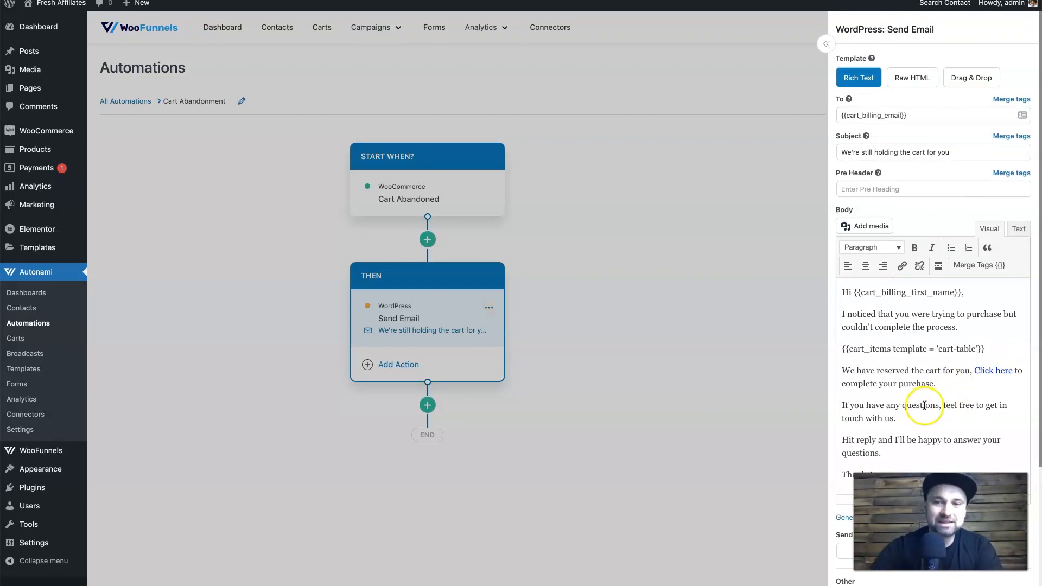
pyautogui.scroll(-2, 923, 407)
pyautogui.scroll(1, 918, 341)
pyautogui.scroll(1, 917, 341)
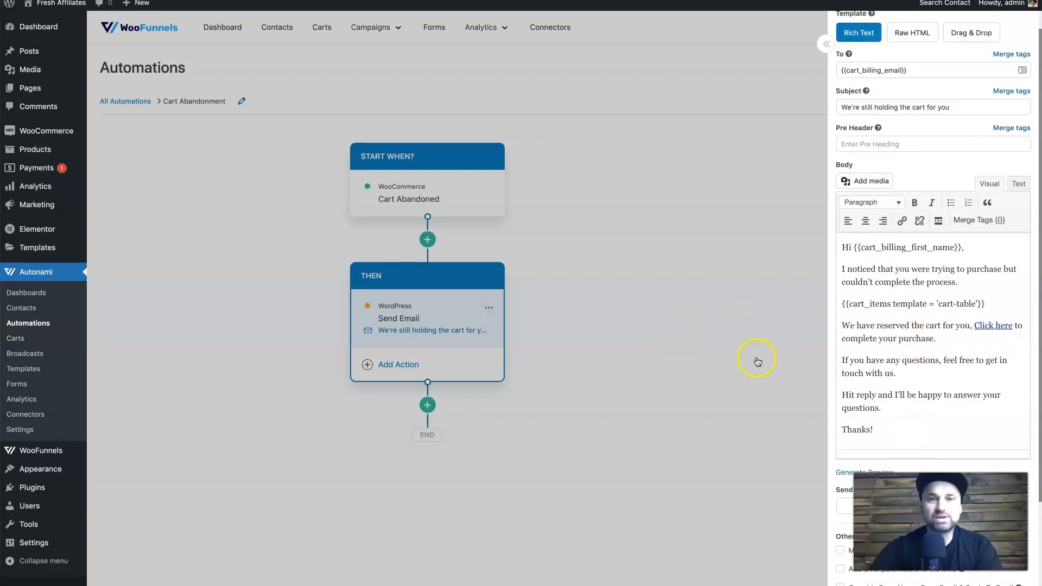
pyautogui.click(715, 304)
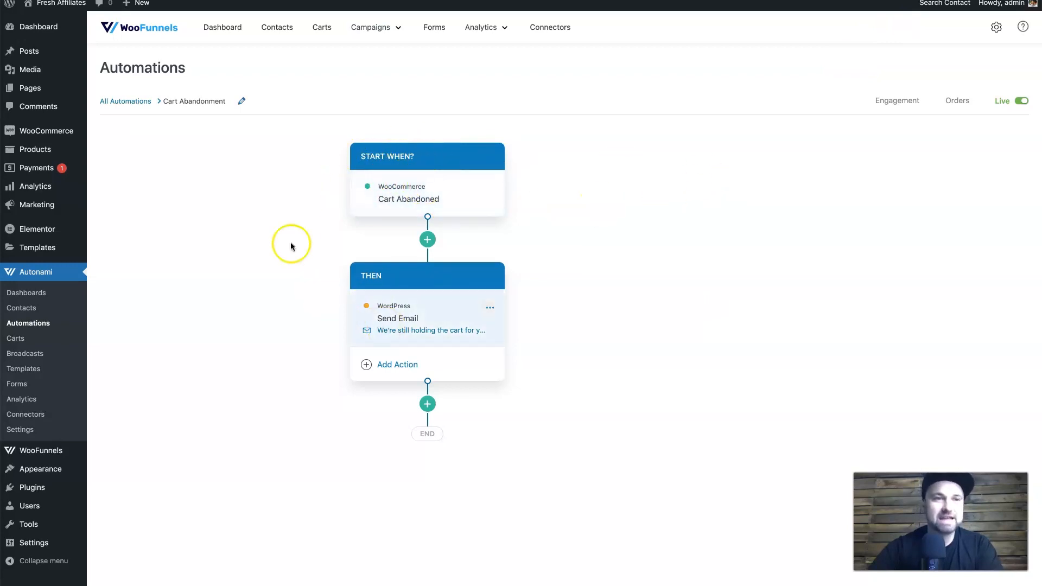
# Return to the list of all automations and add a new automation named "Cart Aband".
pyautogui.click(132, 99)
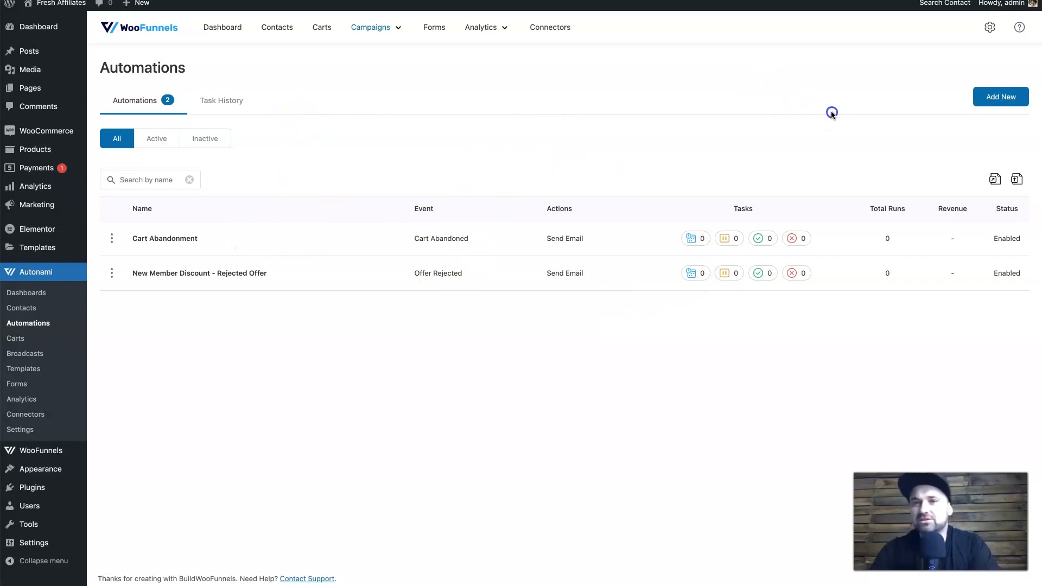
pyautogui.click(1013, 101)
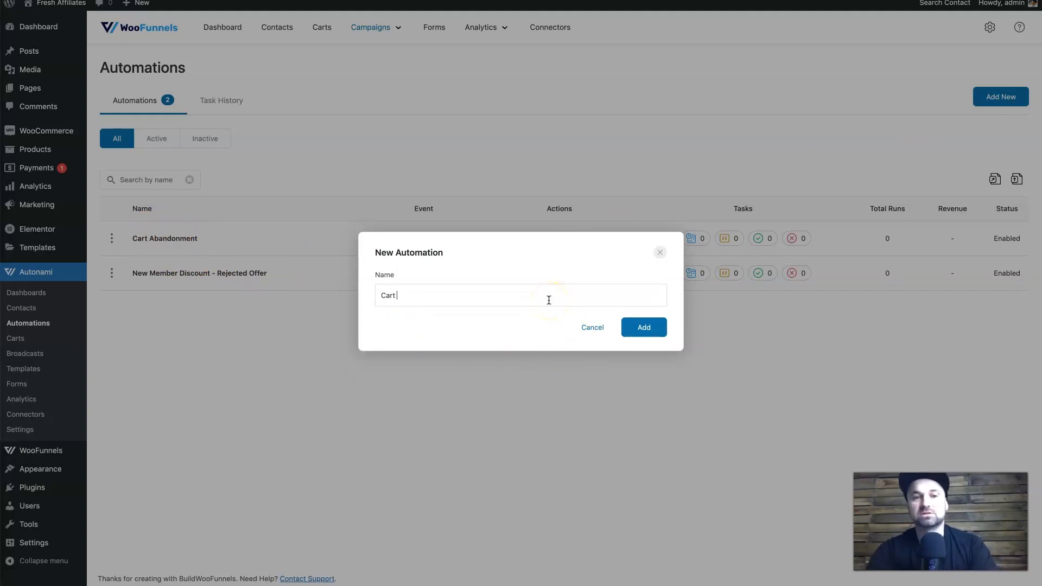
pyautogui.write('Cart Aband')
pyautogui.click(644, 327)
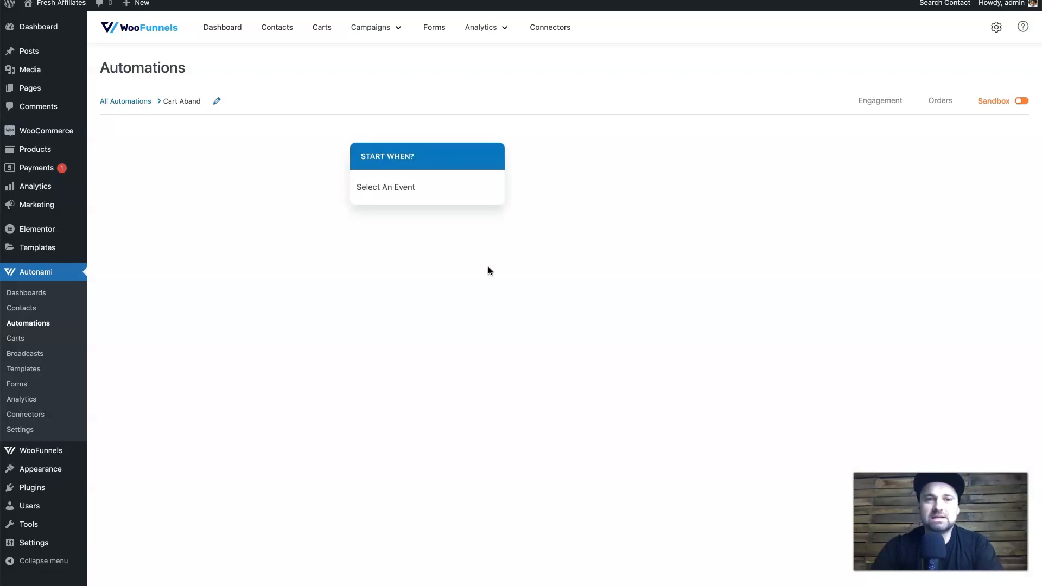
# Set WooCommerce's Cart Abandoned as the automation's start event and enable Track Conversions for it.
pyautogui.click(390, 188)
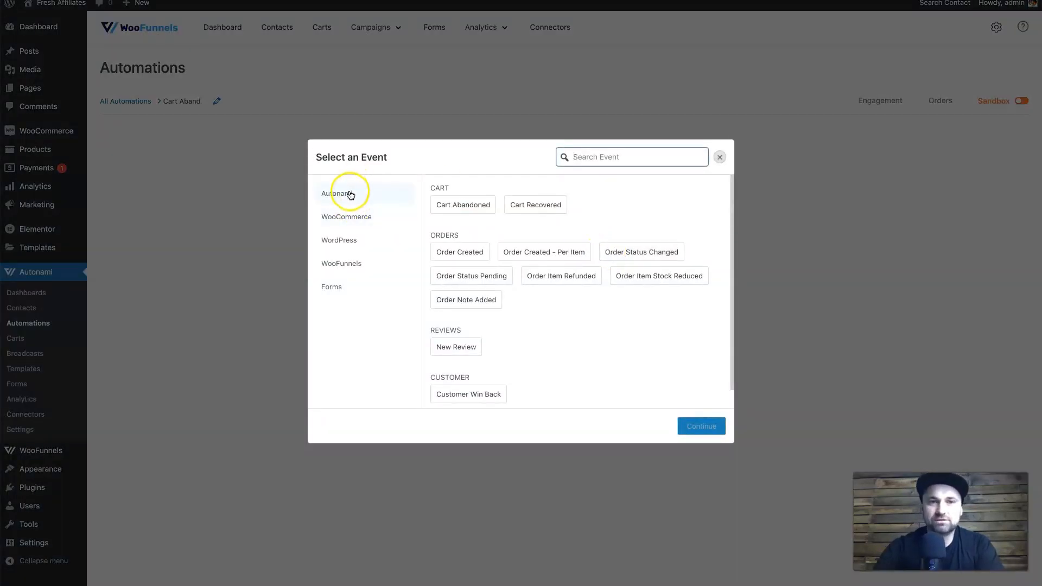
pyautogui.click(452, 207)
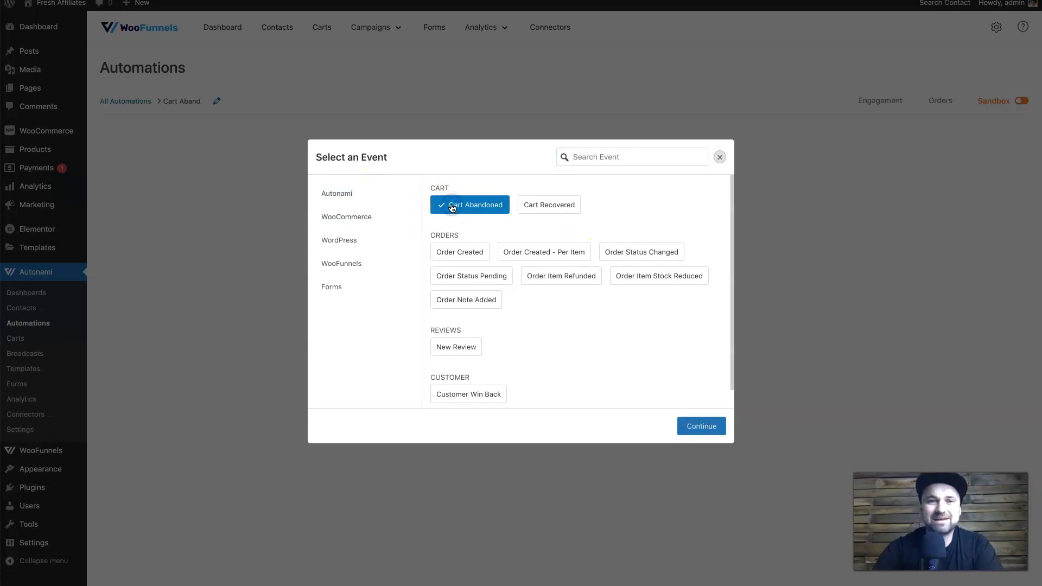
pyautogui.click(708, 427)
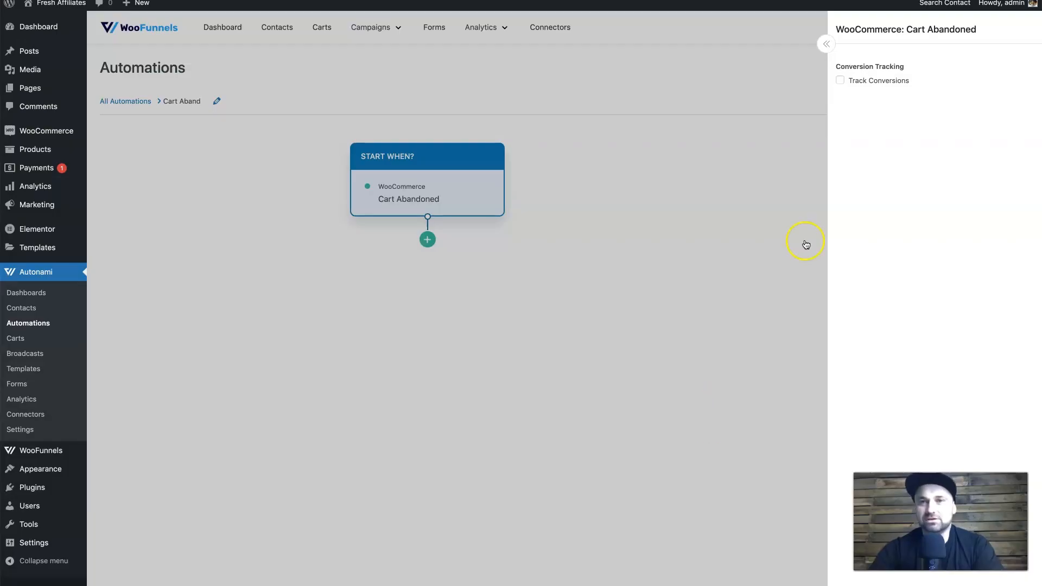
pyautogui.click(841, 80)
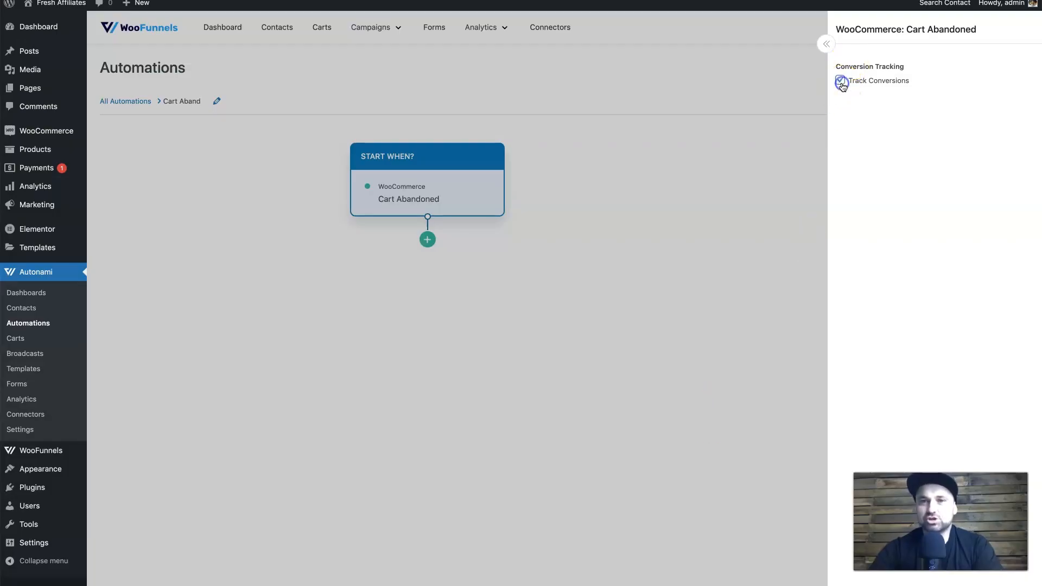
pyautogui.click(633, 247)
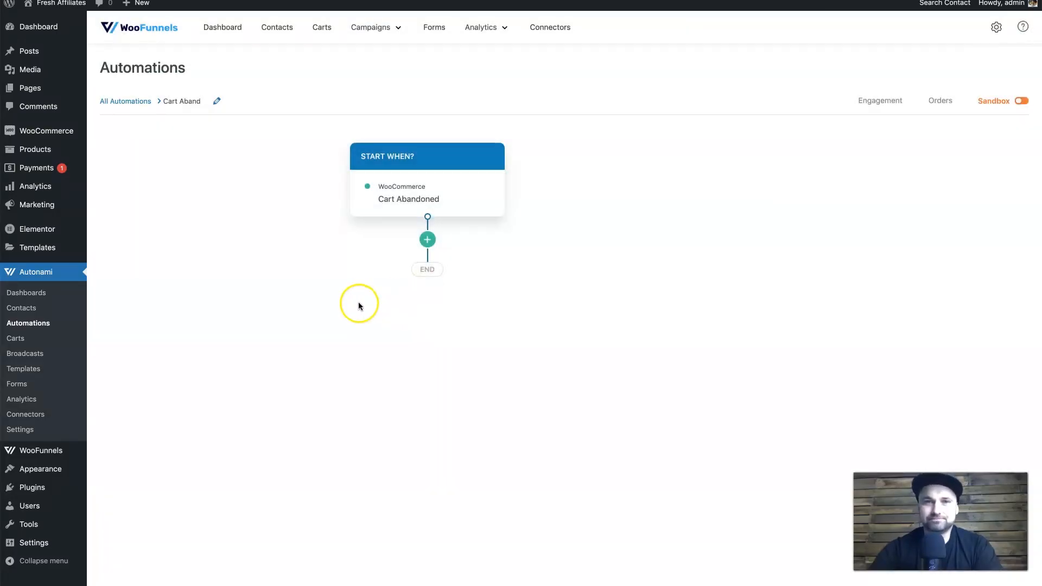
# Add a direct Send Email action after the Cart Abandoned event, keeping the default rich-text email content.
pyautogui.click(428, 241)
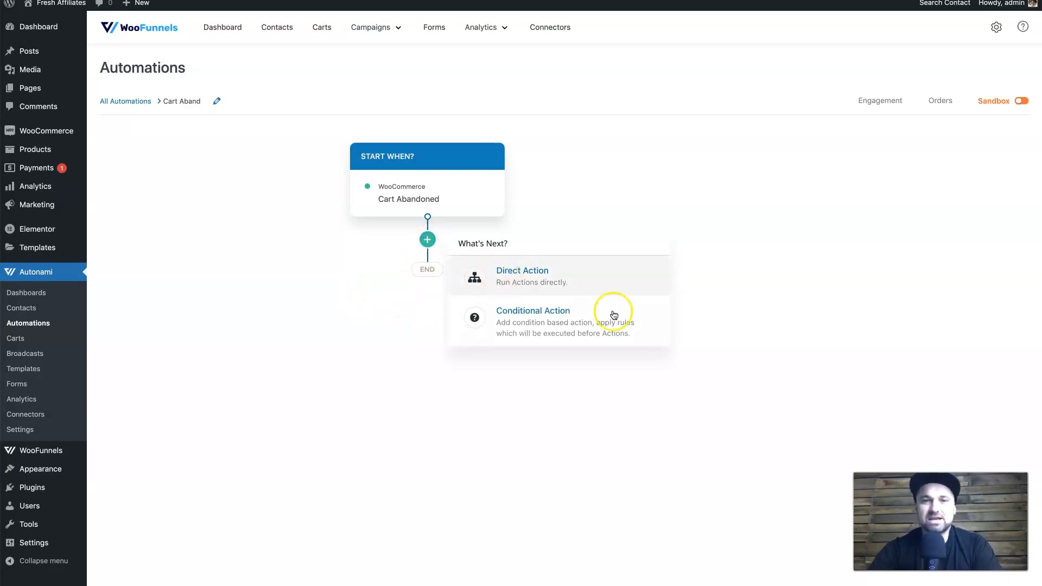
pyautogui.click(577, 277)
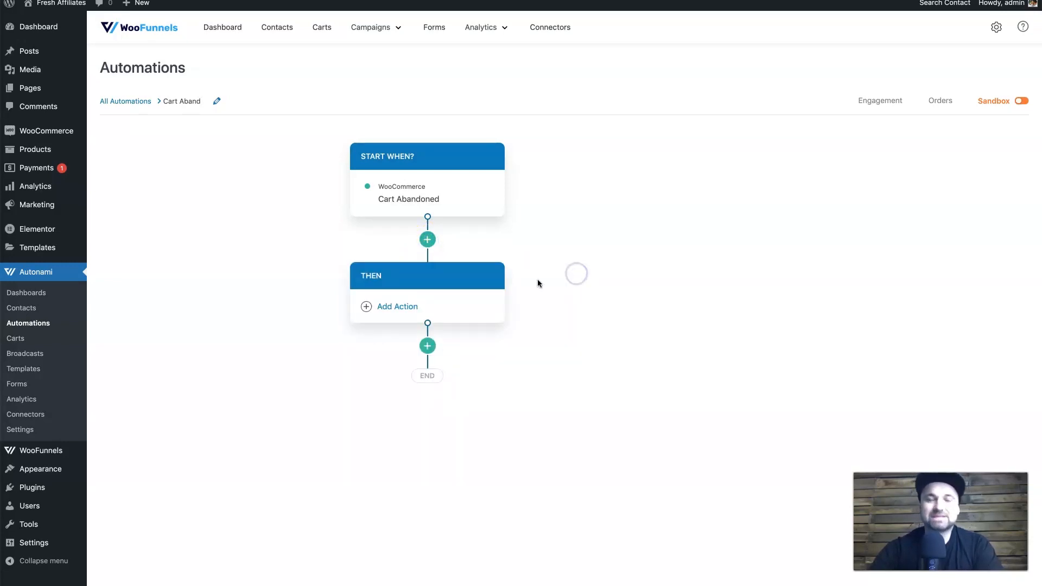
pyautogui.click(428, 295)
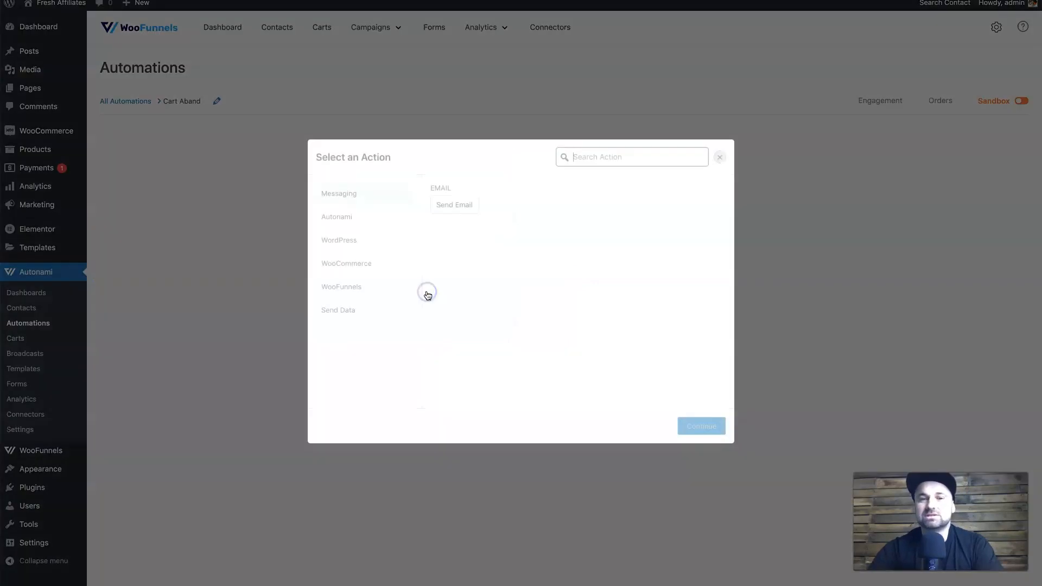
pyautogui.click(464, 205)
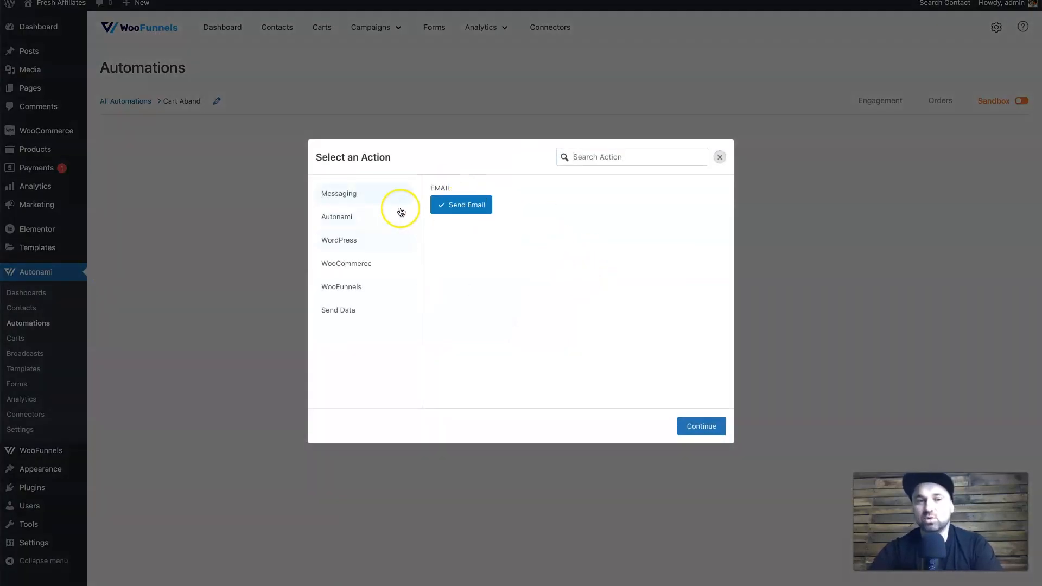
pyautogui.click(365, 218)
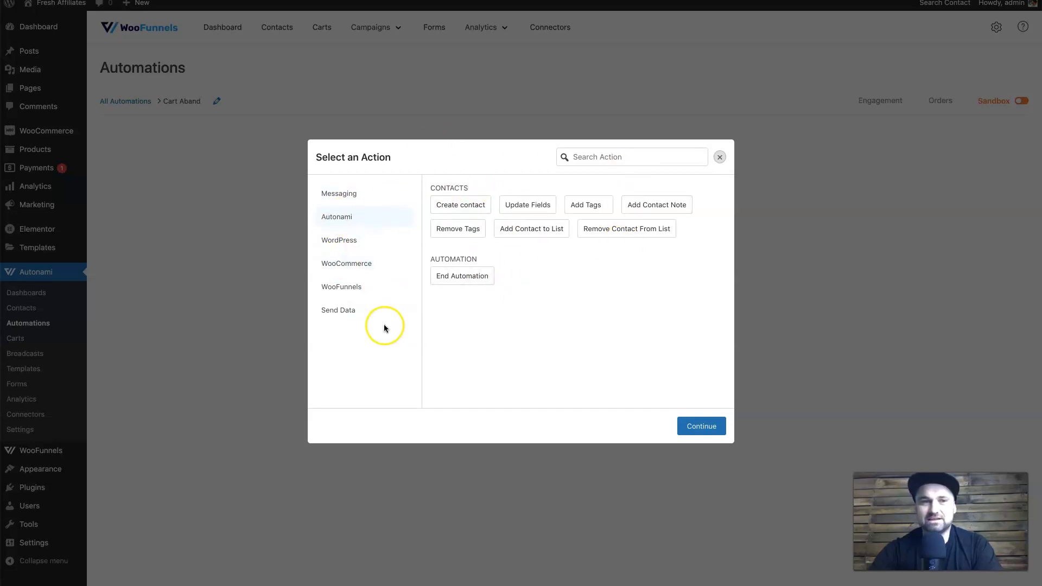
pyautogui.click(360, 192)
pyautogui.click(468, 206)
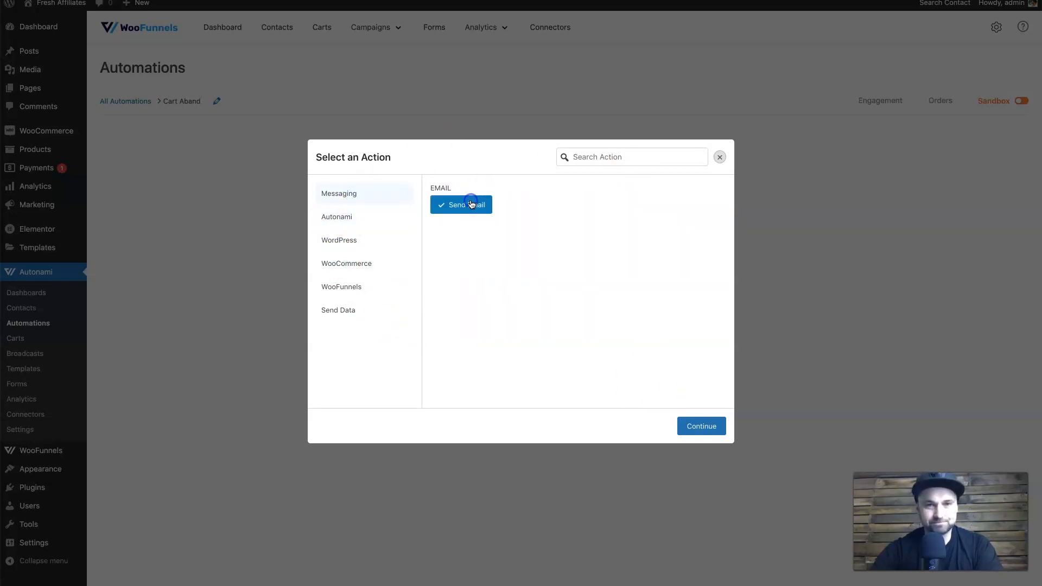
pyautogui.click(694, 422)
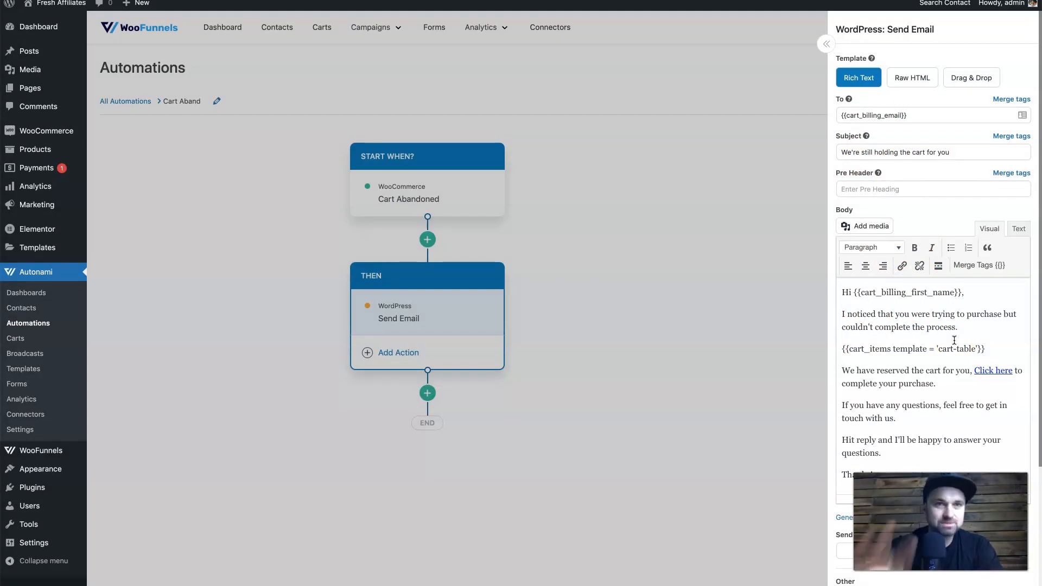
pyautogui.click(921, 456)
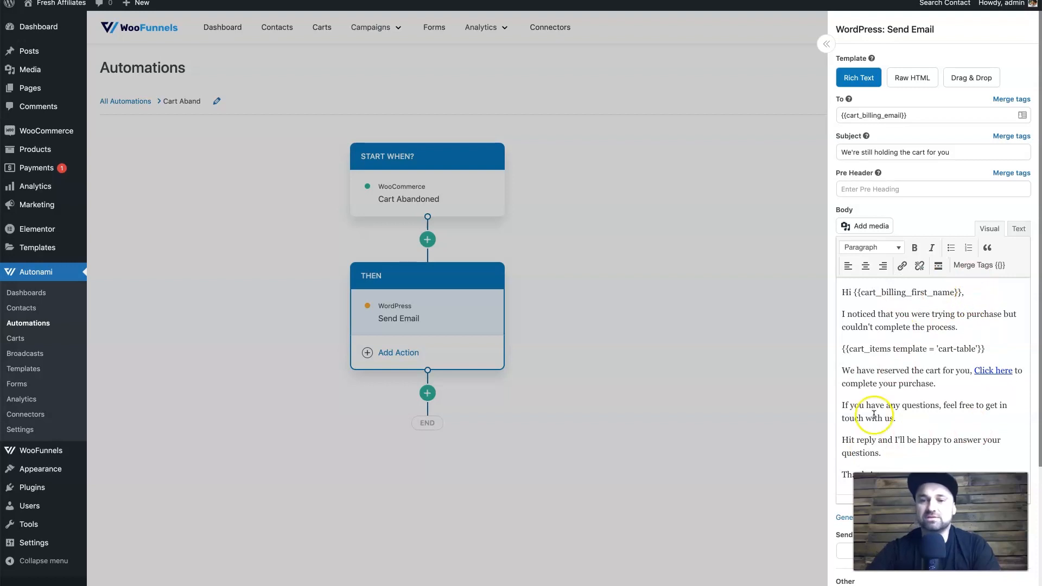
pyautogui.click(700, 391)
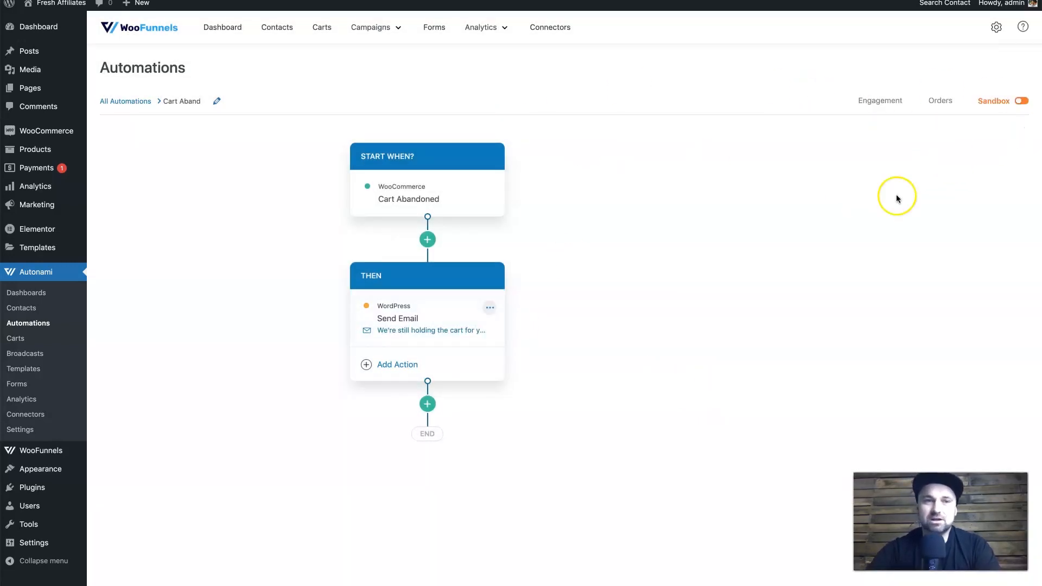
# Switch the Cart Aband automation from Sandbox to Live and return to the list of all automations.
pyautogui.click(1022, 102)
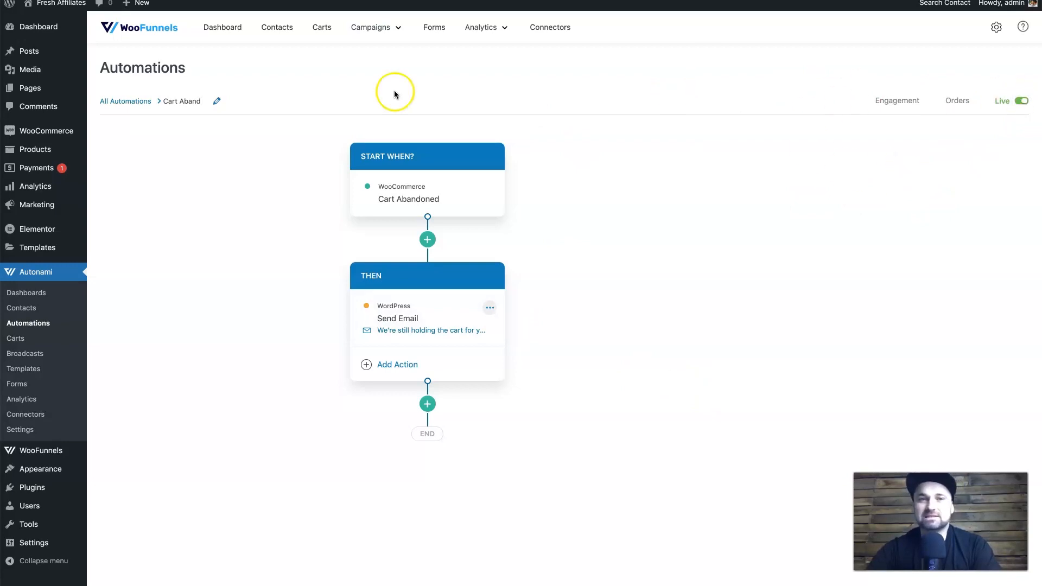
pyautogui.click(133, 101)
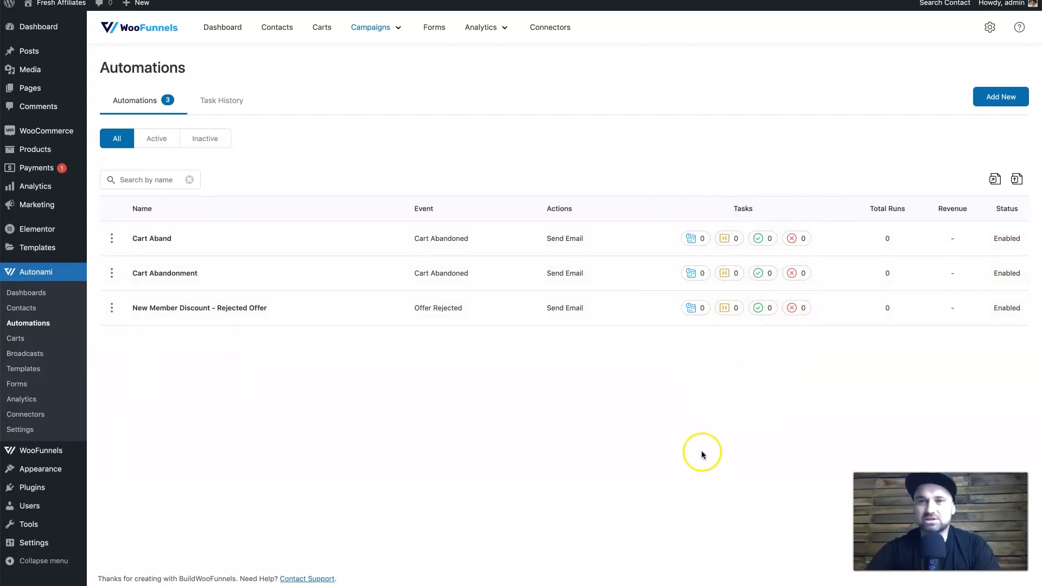
pyautogui.moveTo(398, 32)
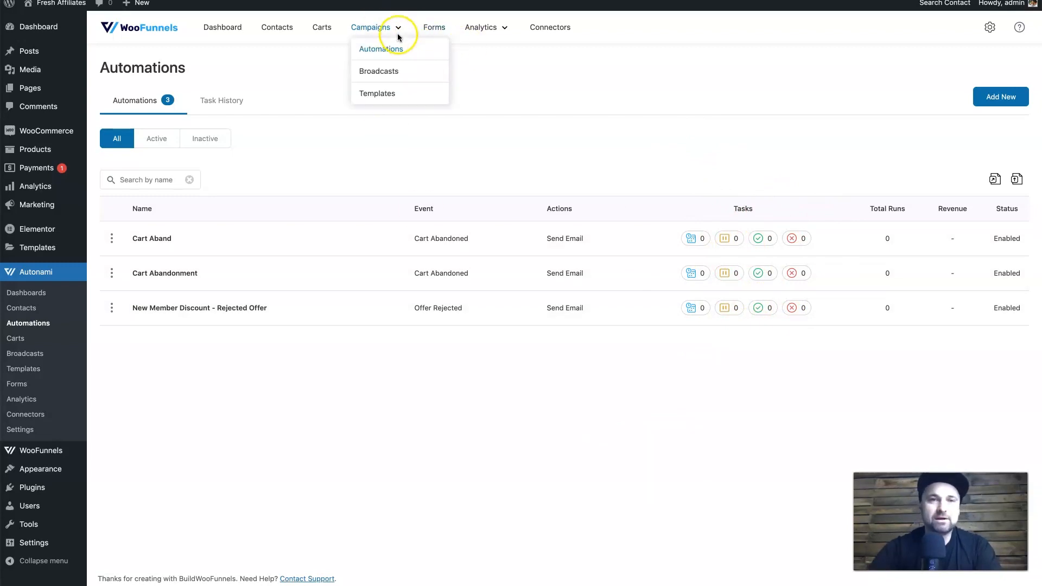
pyautogui.click(380, 72)
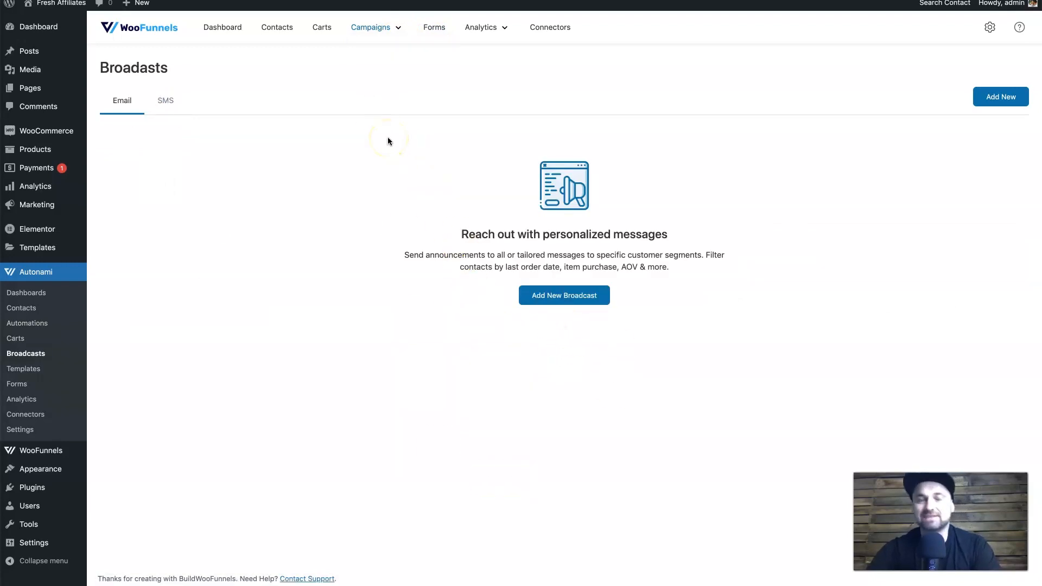
pyautogui.click(430, 38)
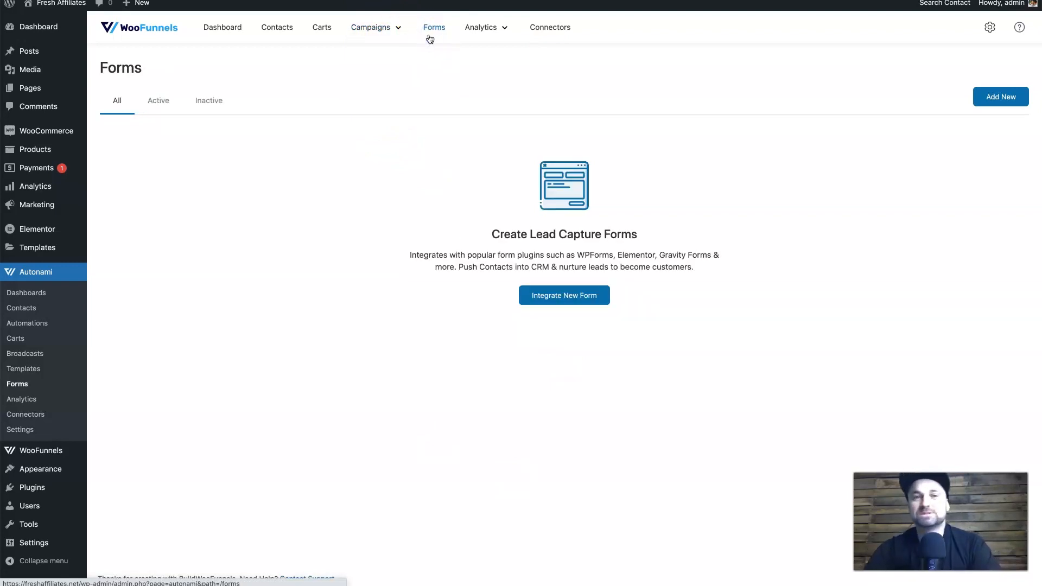
pyautogui.moveTo(480, 243); pyautogui.dragTo(698, 242)
pyautogui.click(698, 242)
pyautogui.click(155, 105)
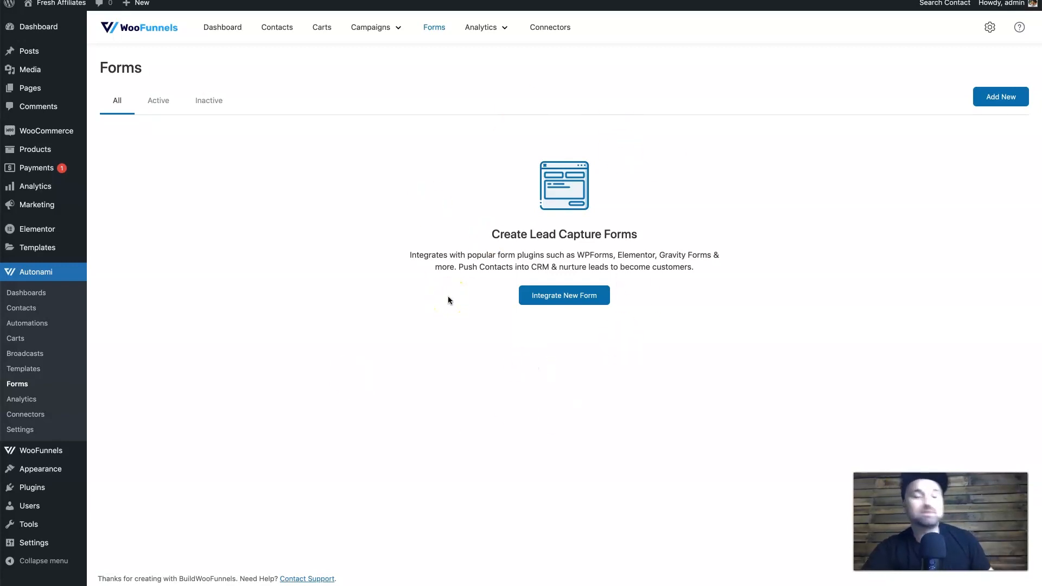
# Review Autonami's analytics reports for carts, contacts, emails, SMS and engagement, including opens by weekday and hour.
pyautogui.moveTo(493, 29)
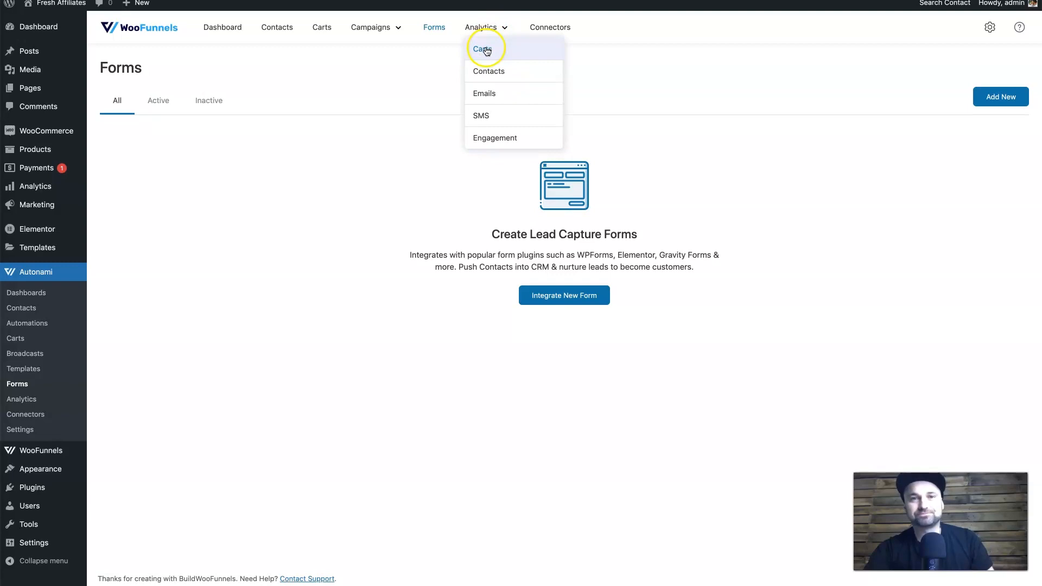
pyautogui.click(485, 49)
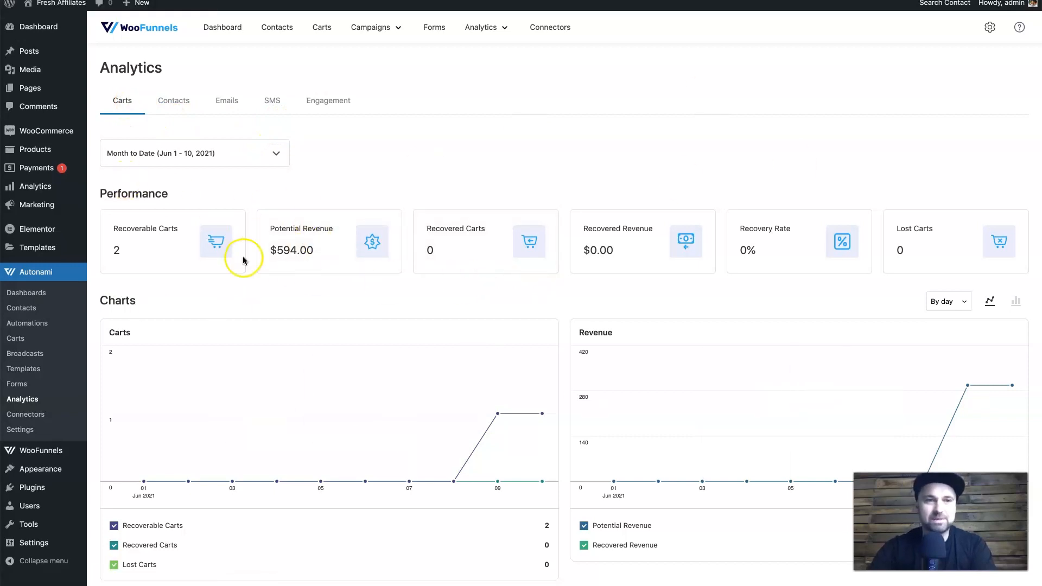
pyautogui.click(181, 106)
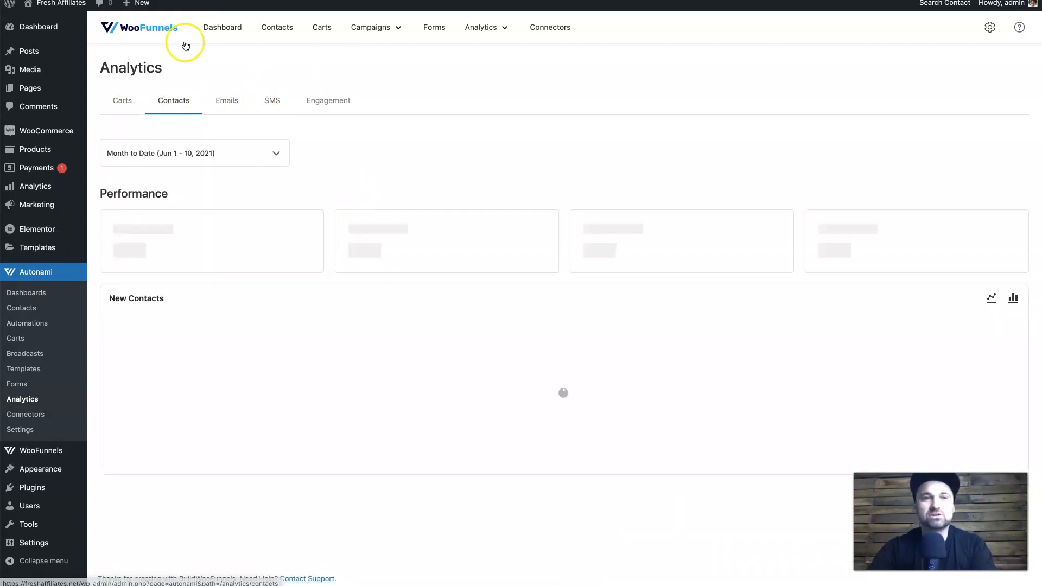
pyautogui.click(226, 100)
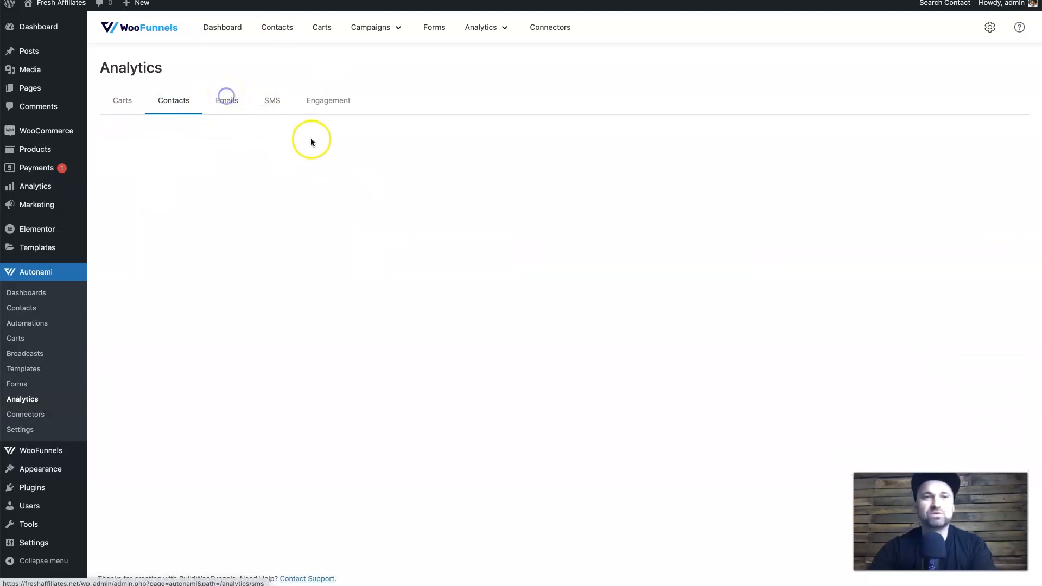
pyautogui.click(280, 104)
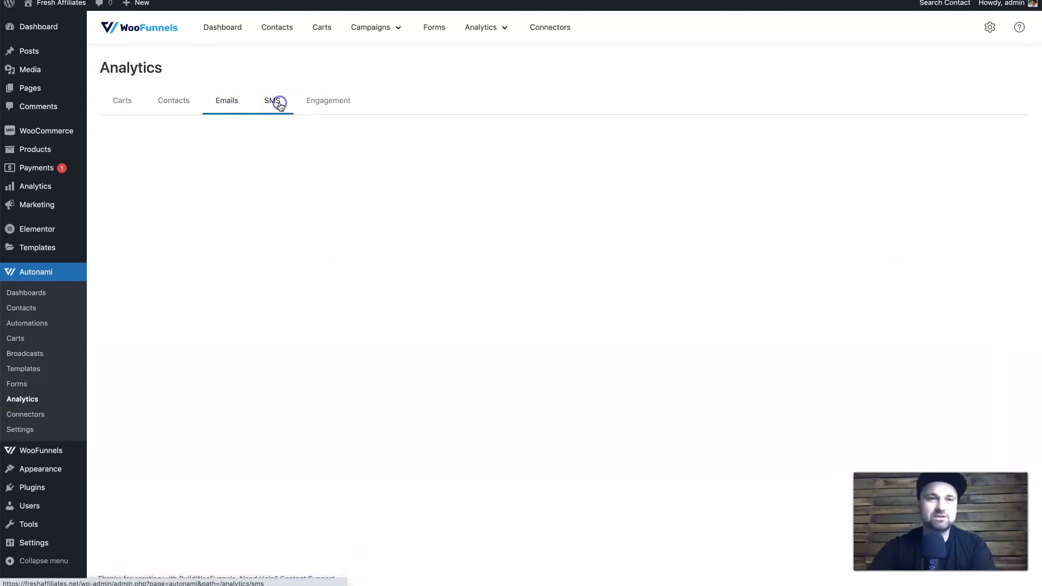
pyautogui.click(323, 107)
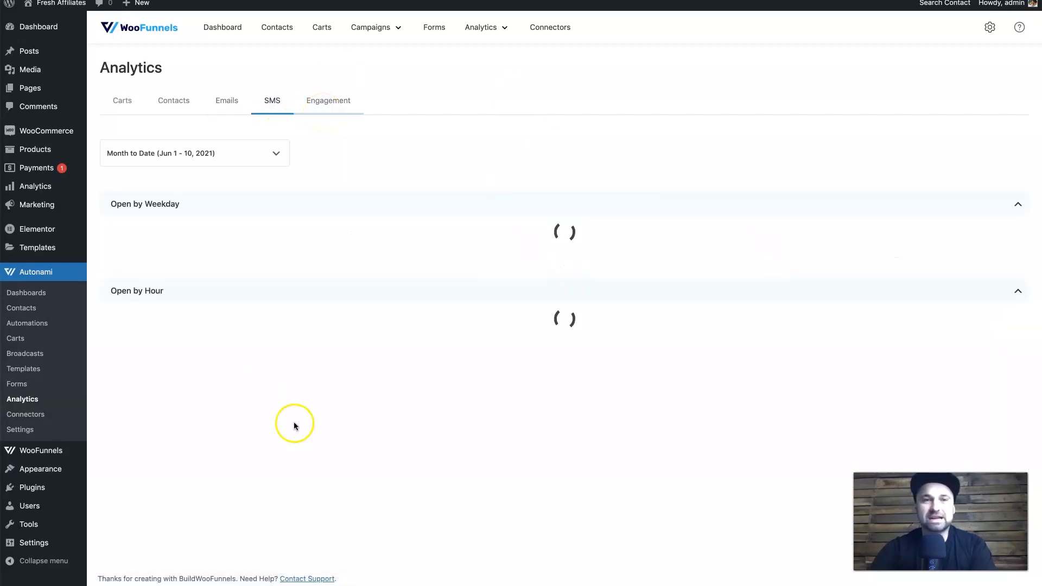
pyautogui.scroll(-10, 397, 274)
pyautogui.scroll(10, 396, 274)
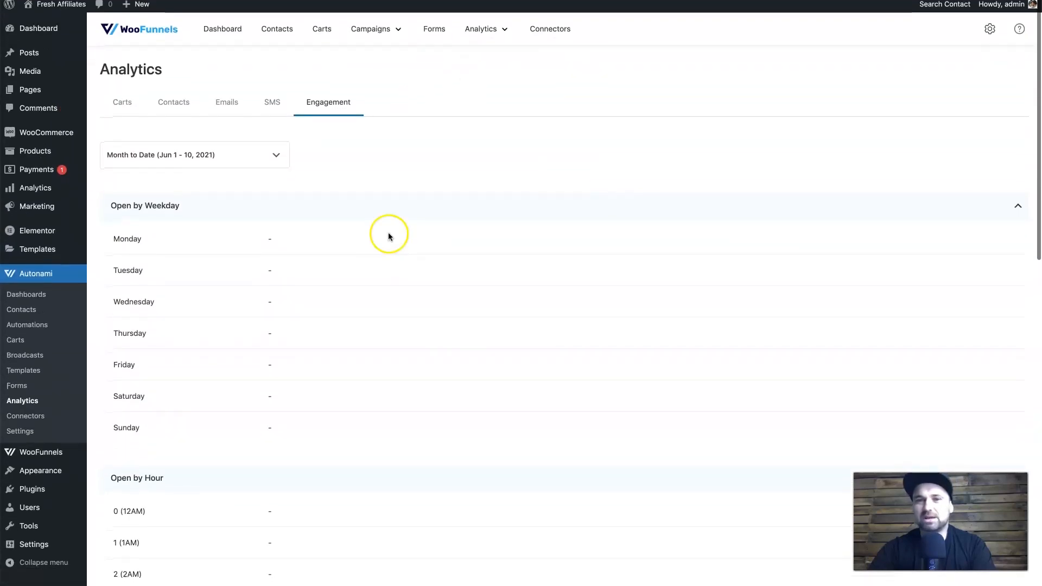
pyautogui.click(124, 101)
# Open the Connectors page and look through all the available third-party integrations, from ActiveCampaign to Twilio.
pyautogui.click(562, 42)
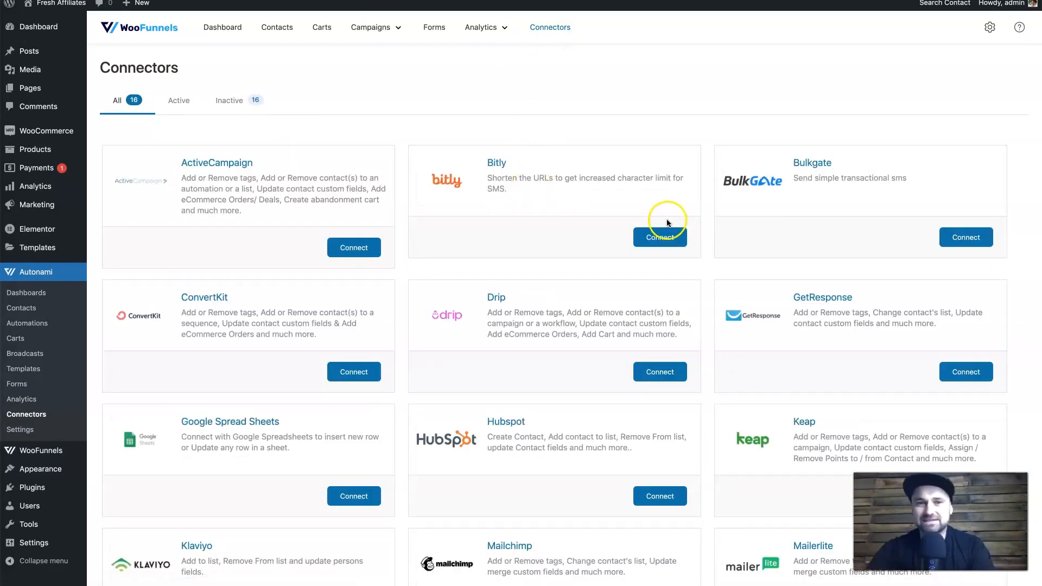
pyautogui.scroll(-3, 663, 233)
pyautogui.scroll(-3, 477, 315)
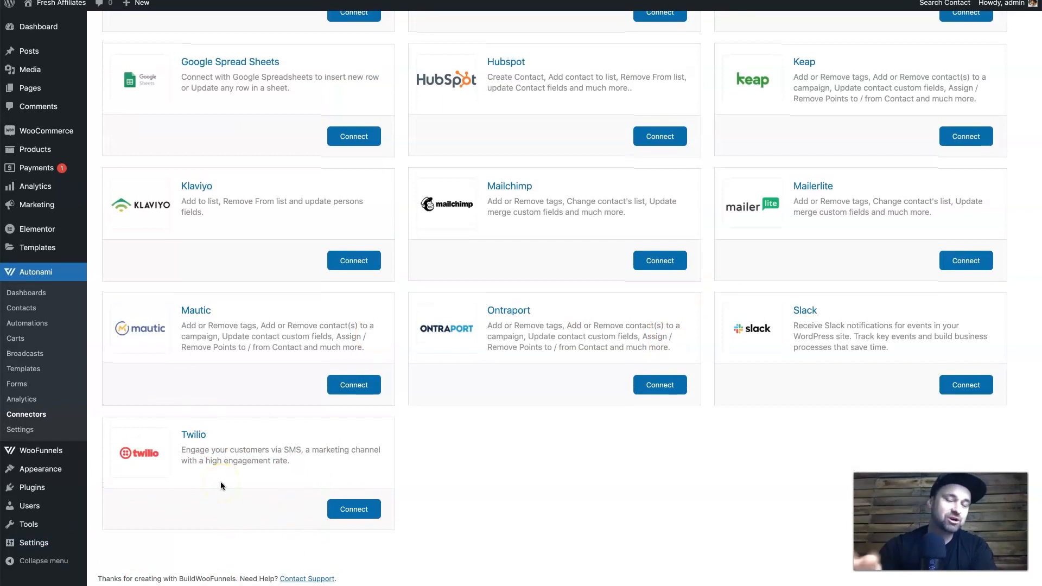
pyautogui.scroll(6, 220, 481)
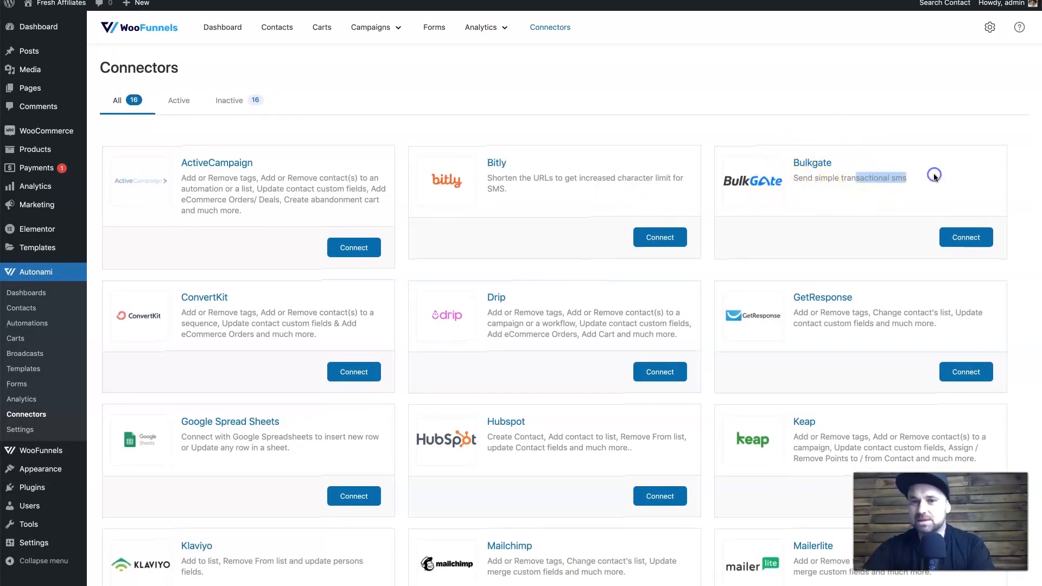
pyautogui.scroll(-5, 937, 174)
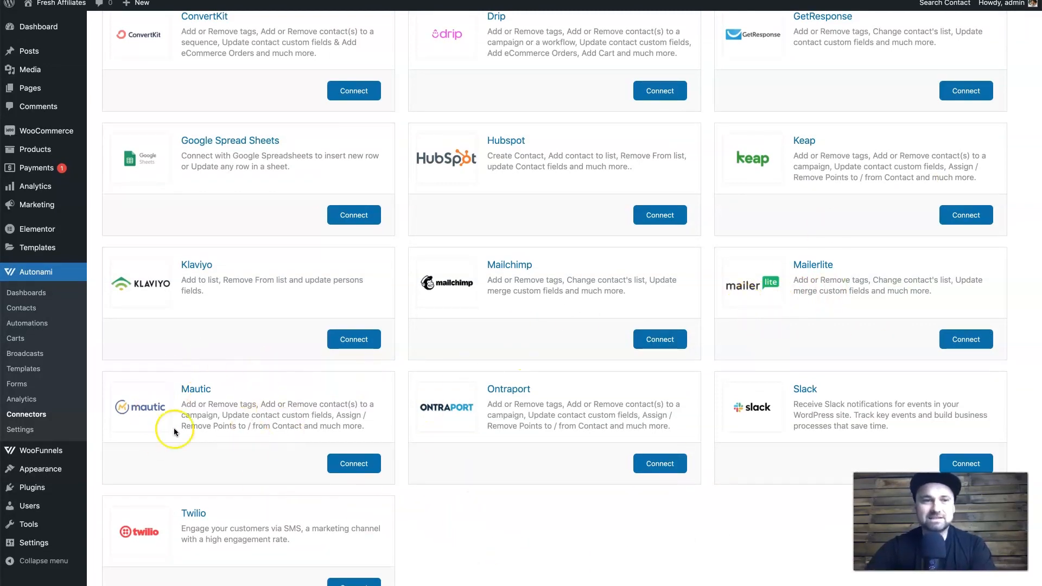
pyautogui.scroll(6, 422, 395)
pyautogui.scroll(-10, 422, 395)
pyautogui.scroll(10, 633, 428)
pyautogui.scroll(-1, 633, 428)
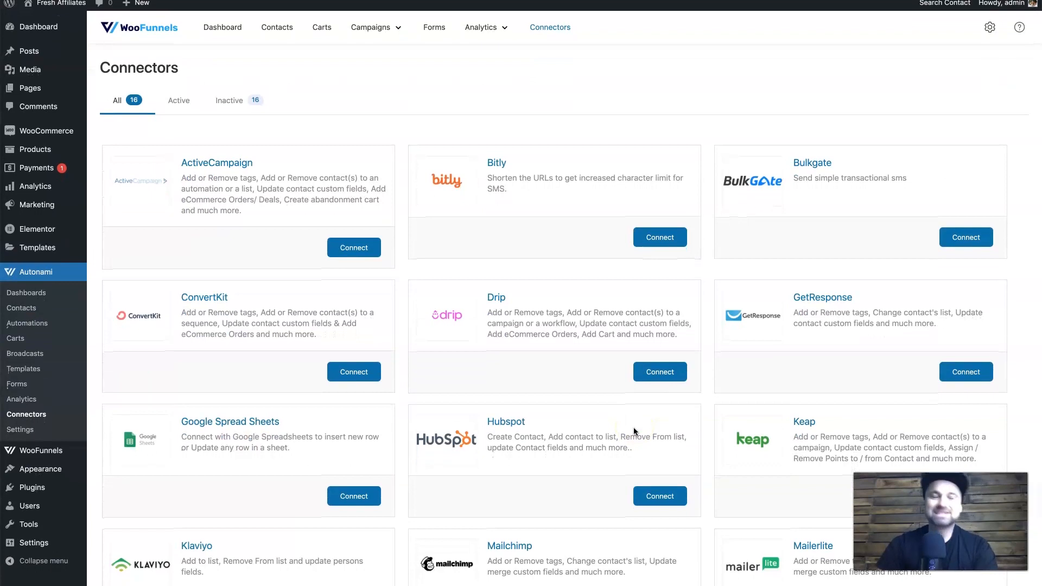